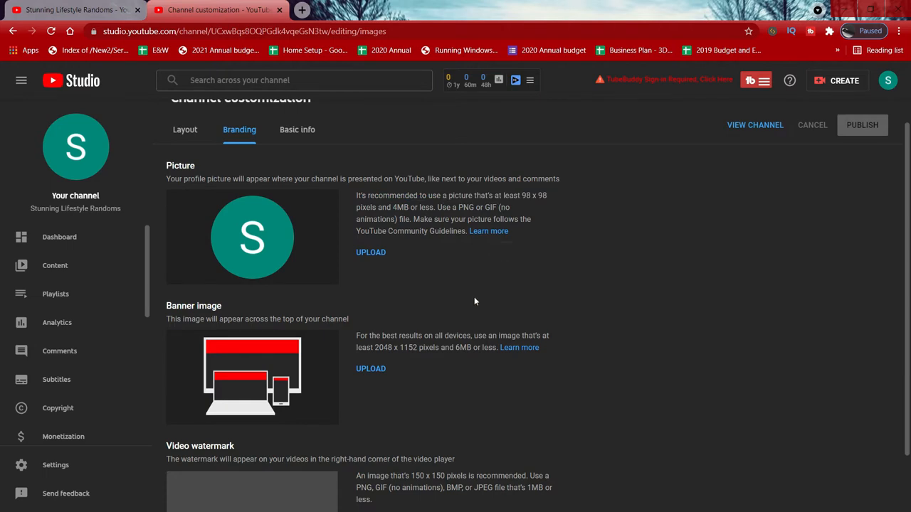
Step: Review the recommended banner image size in the channel's Branding customization settings
{"action": "scroll", "coordinate": [474, 297], "scroll_direction": "down", "scroll_amount": 1}
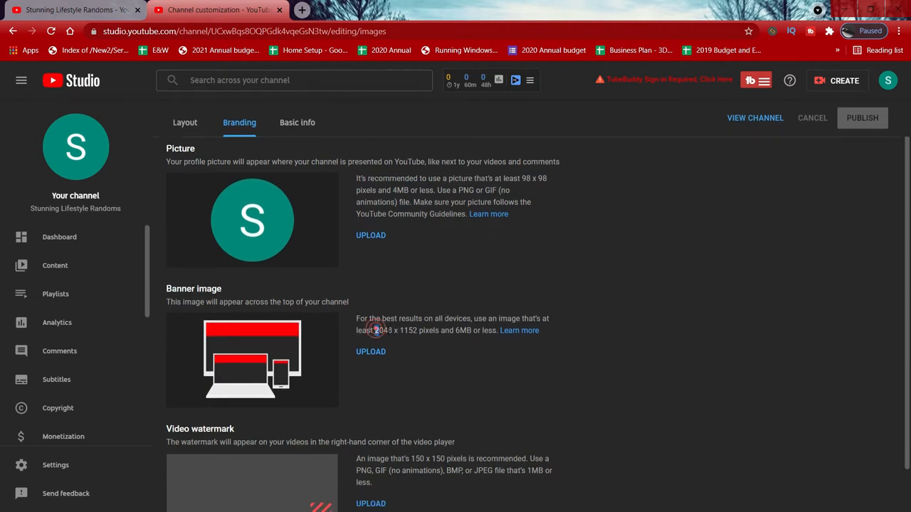
{"action": "left_click_drag", "start_coordinate": [375, 330], "coordinate": [426, 332]}
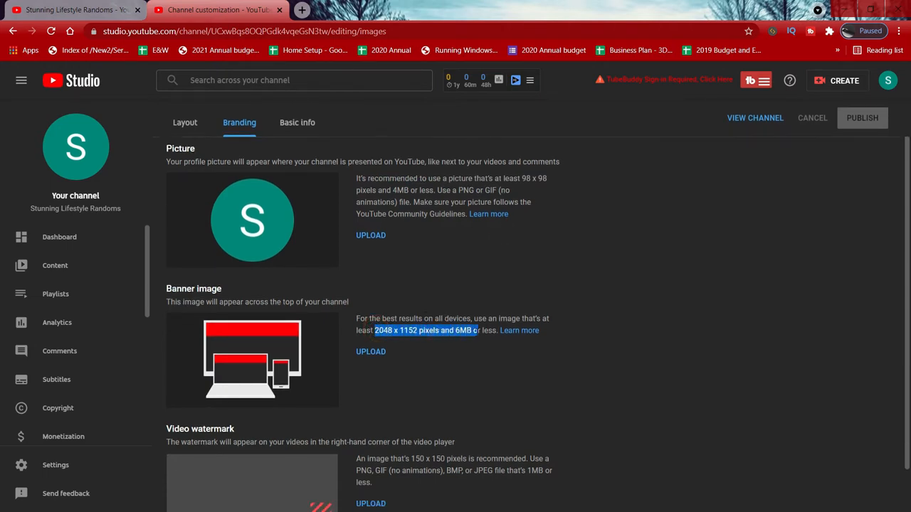
{"action": "left_click", "coordinate": [560, 291]}
{"action": "scroll", "coordinate": [560, 291], "scroll_direction": "down", "scroll_amount": 1}
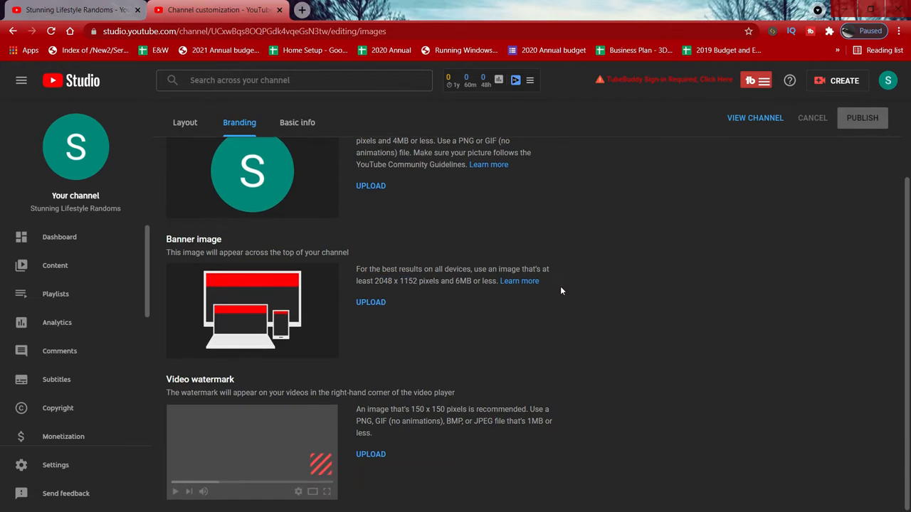
{"action": "scroll", "coordinate": [560, 290], "scroll_direction": "up", "scroll_amount": 3}
{"action": "scroll", "coordinate": [560, 291], "scroll_direction": "down", "scroll_amount": 1}
Step: Switch to a new browser tab and open canva.com
{"action": "left_click", "coordinate": [302, 10]}
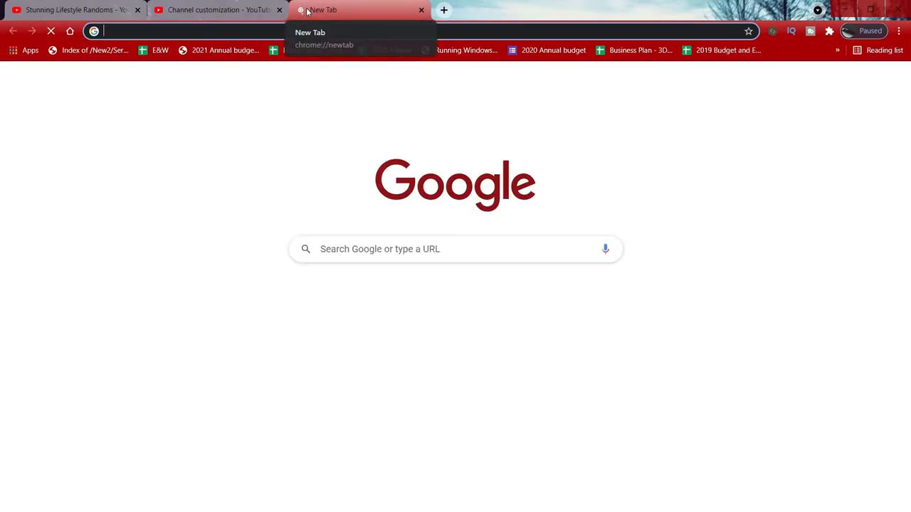
{"action": "type", "text": "cana"}
{"action": "key", "text": "BackSpace"}
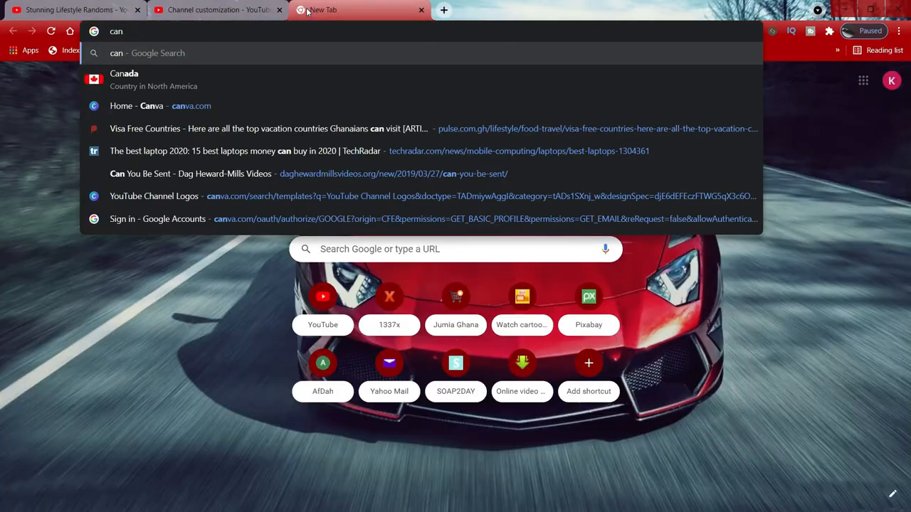
{"action": "type", "text": "va.com"}
{"action": "key", "text": "Return"}
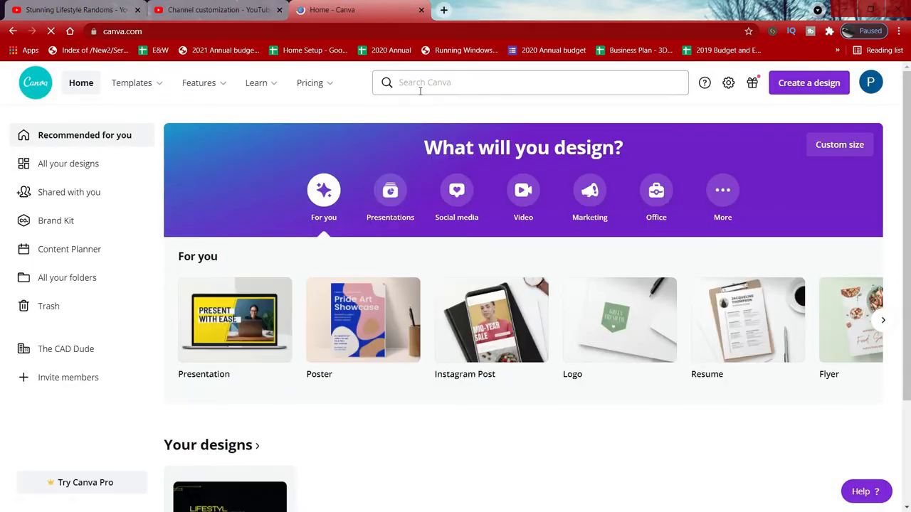
Step: Search Canva for youtube banner and open the YouTube Channel Art templates
{"action": "left_click", "coordinate": [428, 81]}
{"action": "type", "text": "you"}
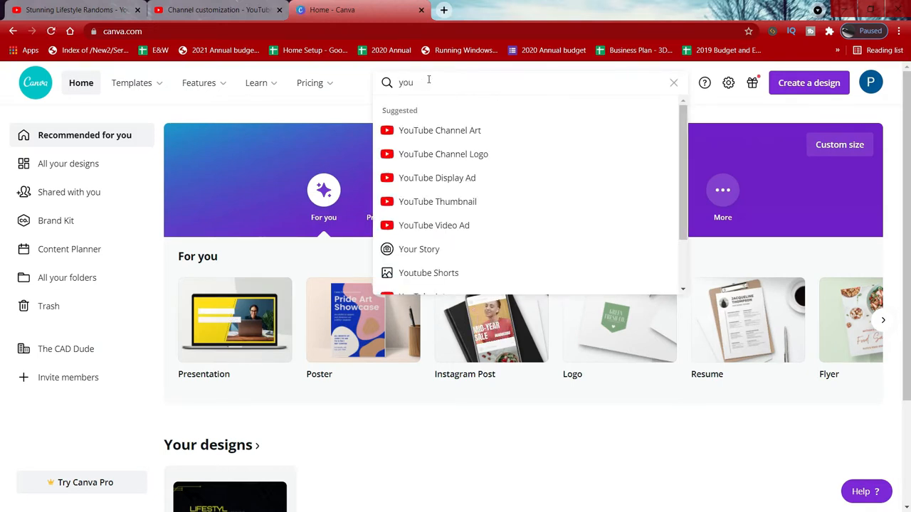
{"action": "type", "text": "tube"}
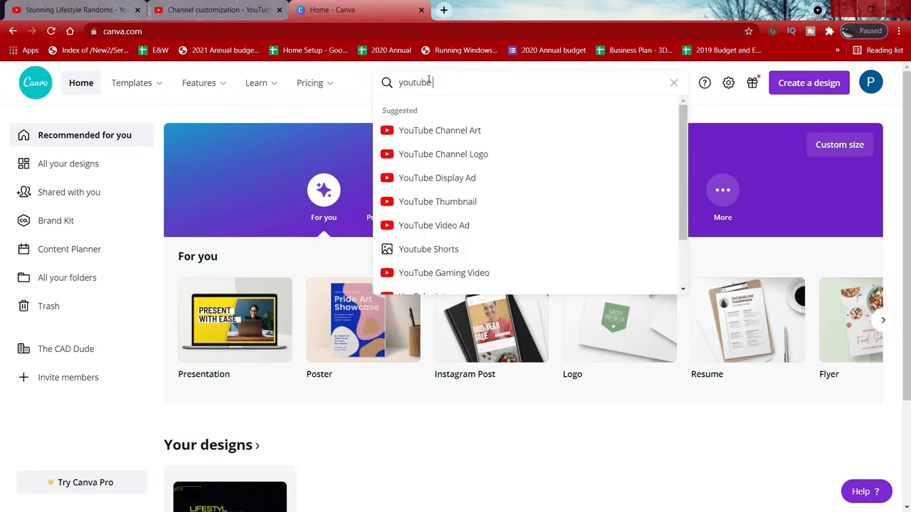
{"action": "type", "text": " banner"}
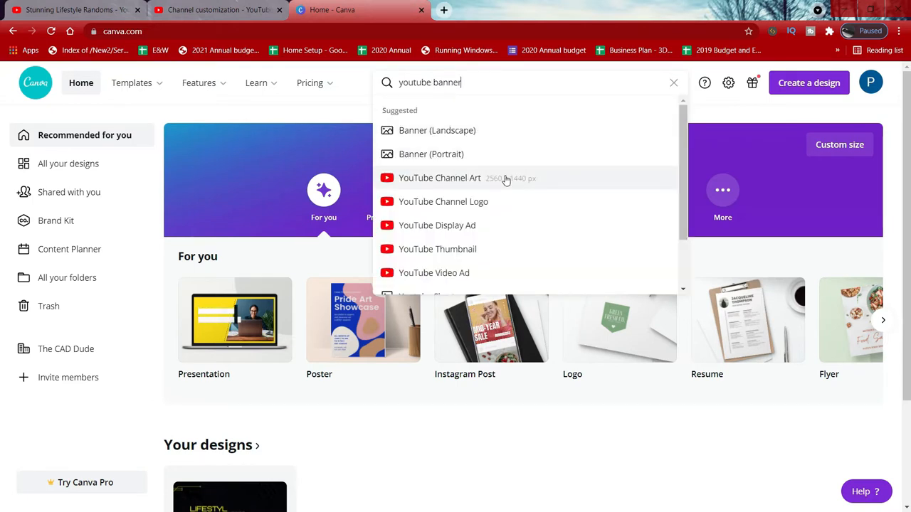
{"action": "left_click", "coordinate": [477, 179]}
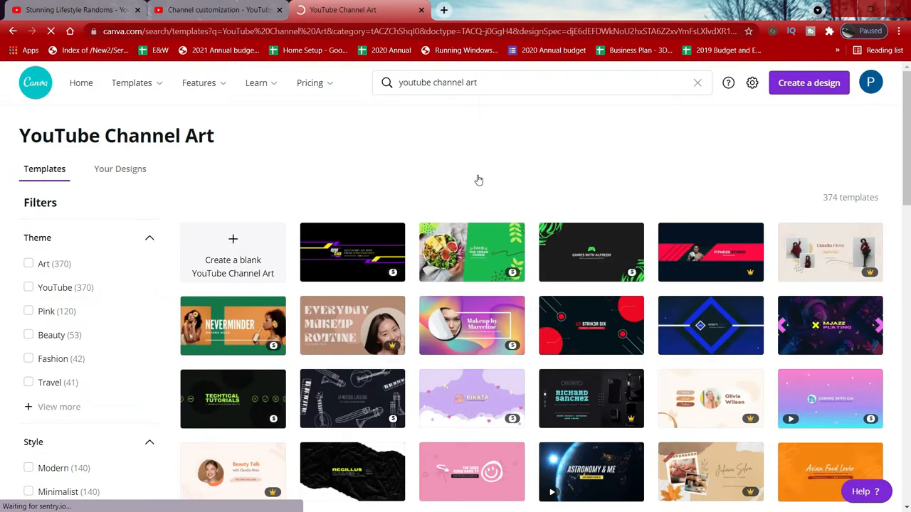
Step: Browse the YouTube Channel Art templates
{"action": "scroll", "coordinate": [478, 180], "scroll_direction": "down", "scroll_amount": 4}
{"action": "scroll", "coordinate": [465, 285], "scroll_direction": "up", "scroll_amount": 5}
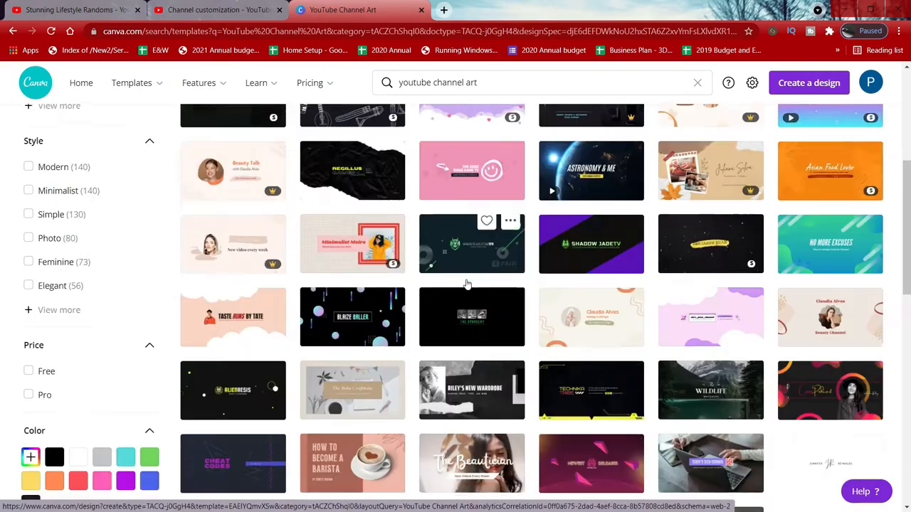
{"action": "scroll", "coordinate": [55, 406], "scroll_direction": "down", "scroll_amount": 5}
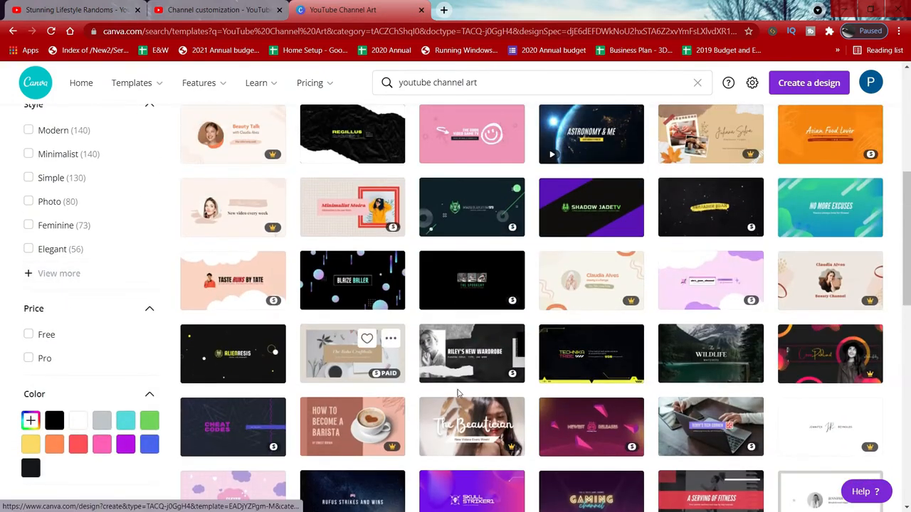
{"action": "scroll", "coordinate": [483, 285], "scroll_direction": "down", "scroll_amount": 2}
{"action": "scroll", "coordinate": [580, 306], "scroll_direction": "down", "scroll_amount": 2}
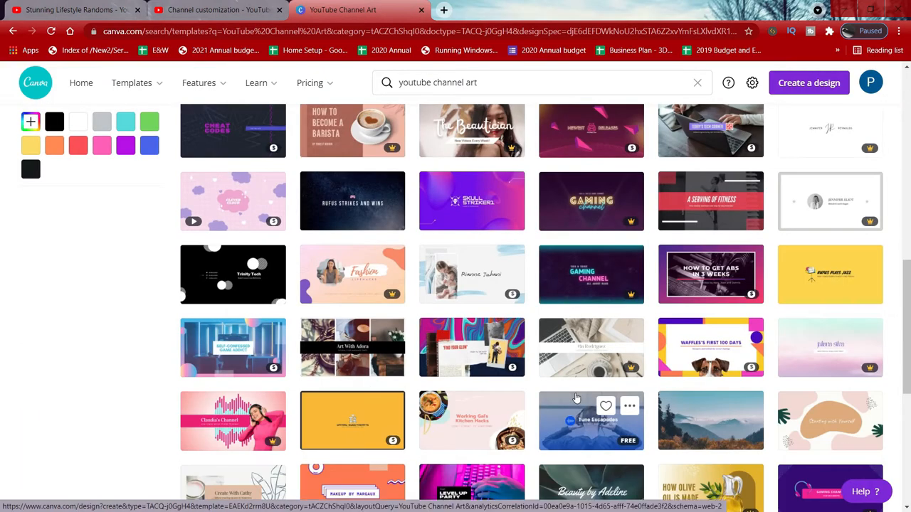
{"action": "scroll", "coordinate": [577, 399], "scroll_direction": "down", "scroll_amount": 5}
{"action": "scroll", "coordinate": [577, 399], "scroll_direction": "down", "scroll_amount": 4}
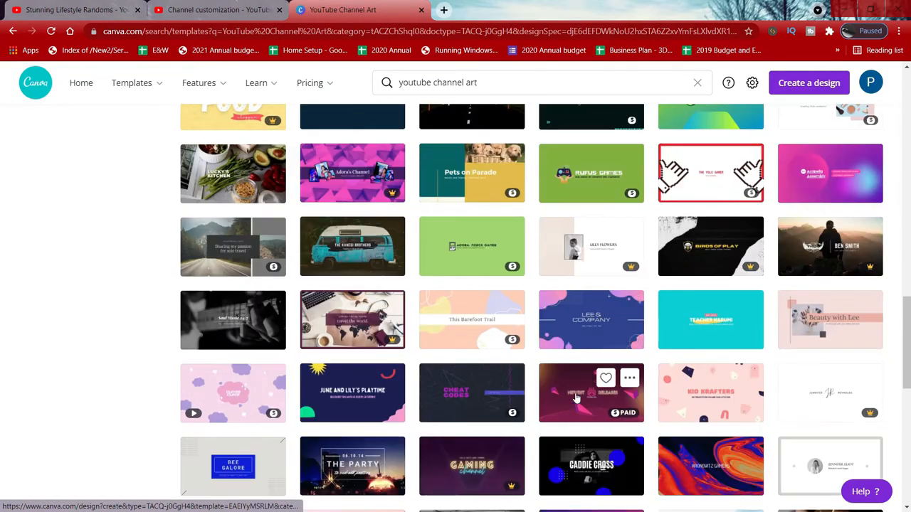
{"action": "scroll", "coordinate": [529, 328], "scroll_direction": "down", "scroll_amount": 8}
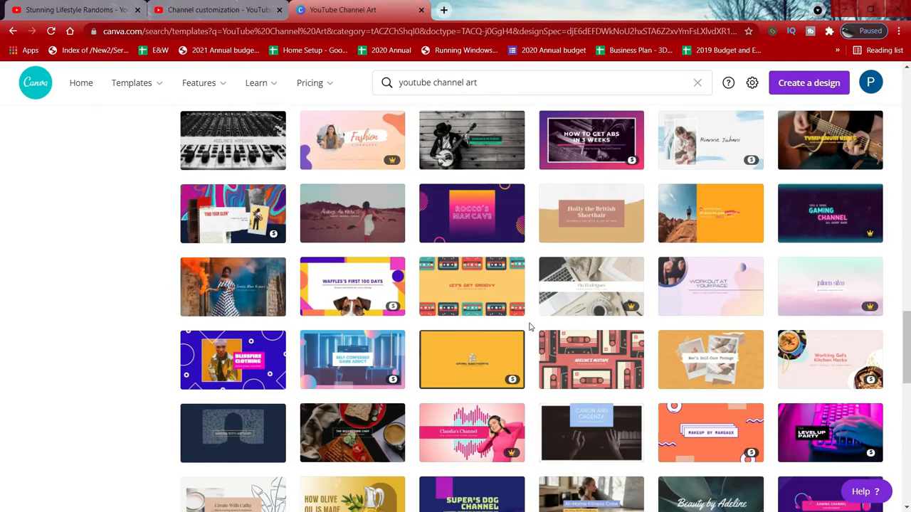
{"action": "scroll", "coordinate": [529, 328], "scroll_direction": "up", "scroll_amount": 5}
{"action": "scroll", "coordinate": [529, 327], "scroll_direction": "up", "scroll_amount": 4}
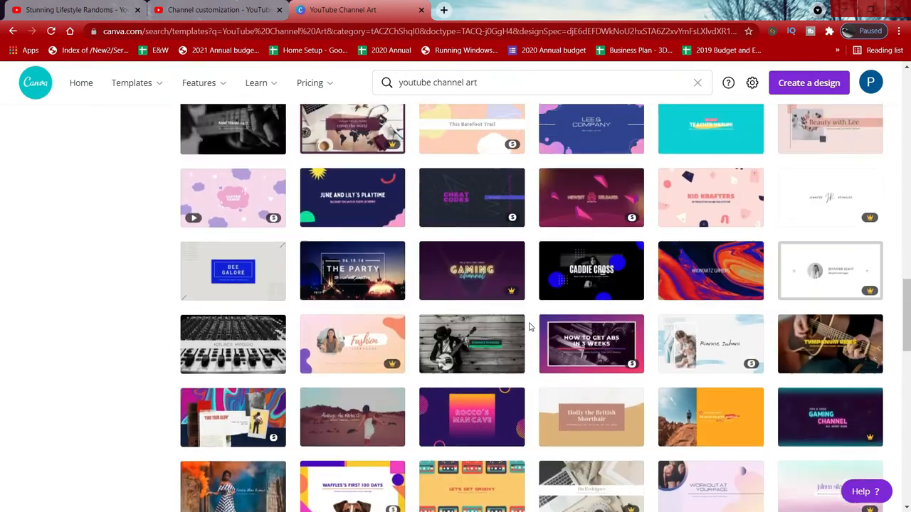
{"action": "scroll", "coordinate": [529, 327], "scroll_direction": "up", "scroll_amount": 1}
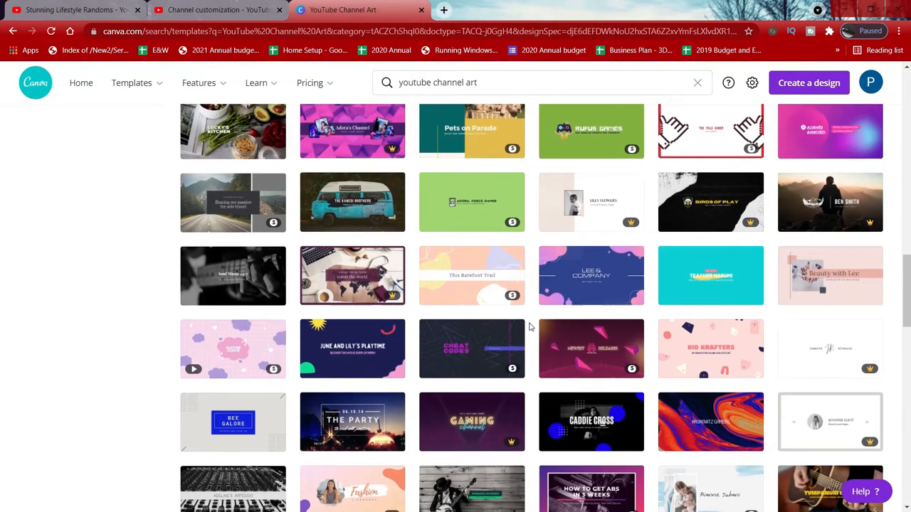
Step: Open the blue van template, replace its title with Stunning Lifestyle Randoms and enlarge it to about 75.6
{"action": "left_click", "coordinate": [331, 202]}
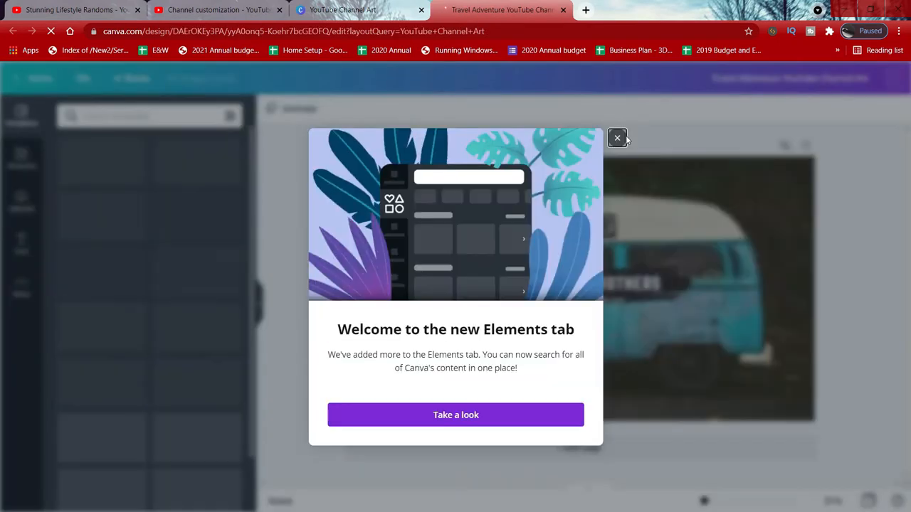
{"action": "left_click", "coordinate": [622, 138]}
{"action": "left_click", "coordinate": [810, 285]}
{"action": "left_click", "coordinate": [595, 283]}
{"action": "type", "text": "S"}
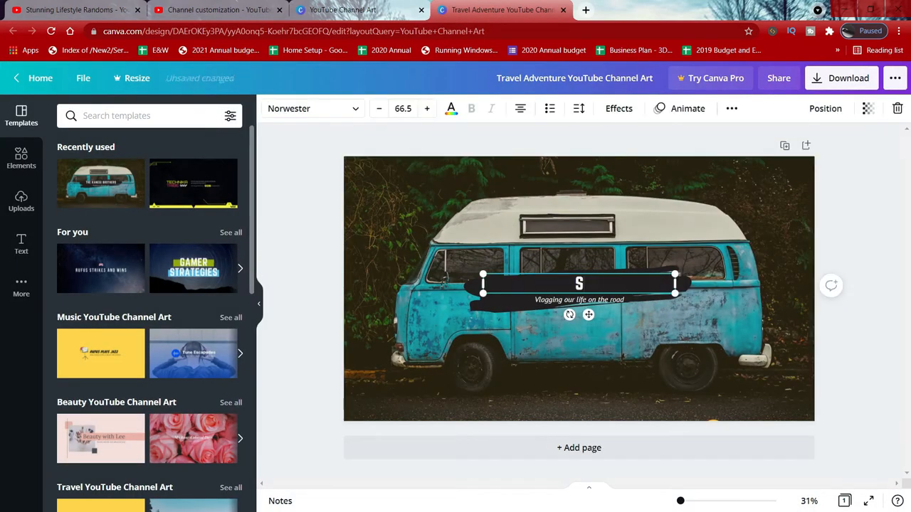
{"action": "type", "text": "tunning Lifestyle Randoms"}
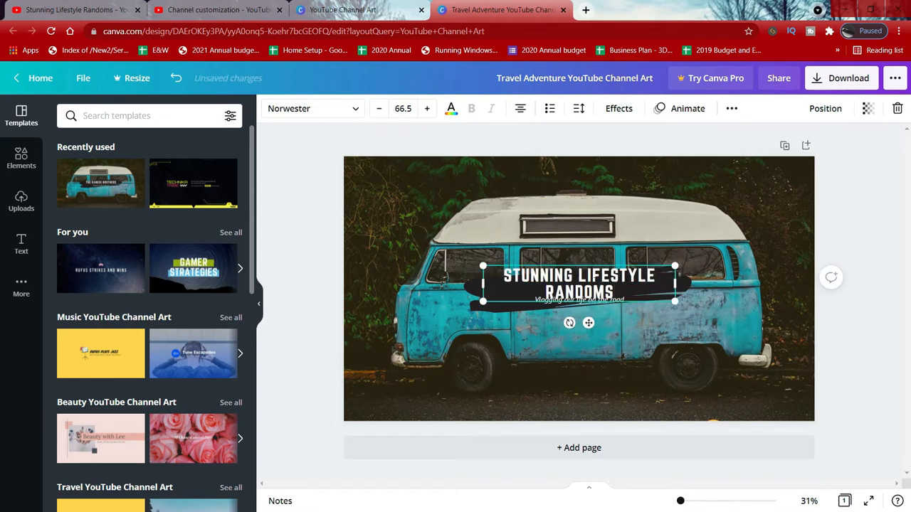
{"action": "left_click_drag", "start_coordinate": [483, 265], "coordinate": [457, 261]}
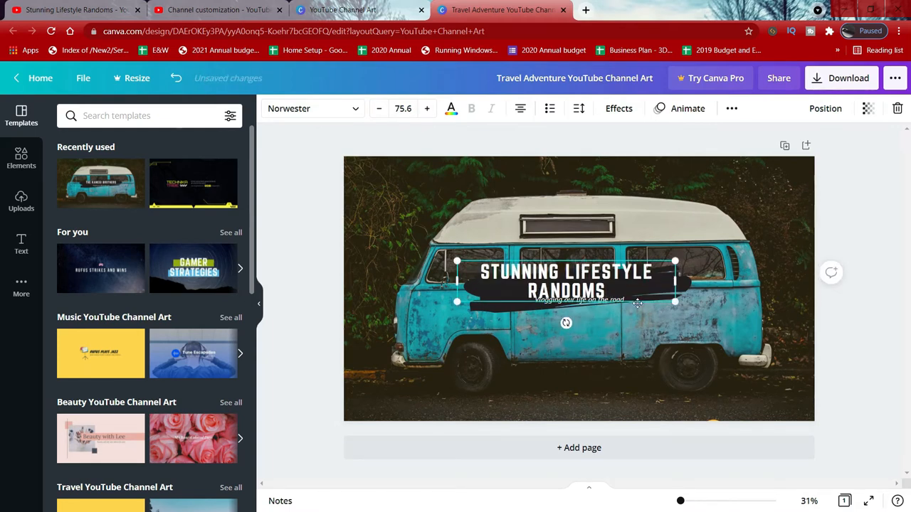
{"action": "left_click_drag", "start_coordinate": [638, 304], "coordinate": [637, 291]}
Step: Replace the subtitle text with wE CAPture ThE BeauTIFUL MoMents IN LiFe
{"action": "left_click", "coordinate": [583, 302]}
{"action": "key", "text": "BackSpace"}
{"action": "key", "text": "BackSpace"}
{"action": "key", "text": "BackSpace"}
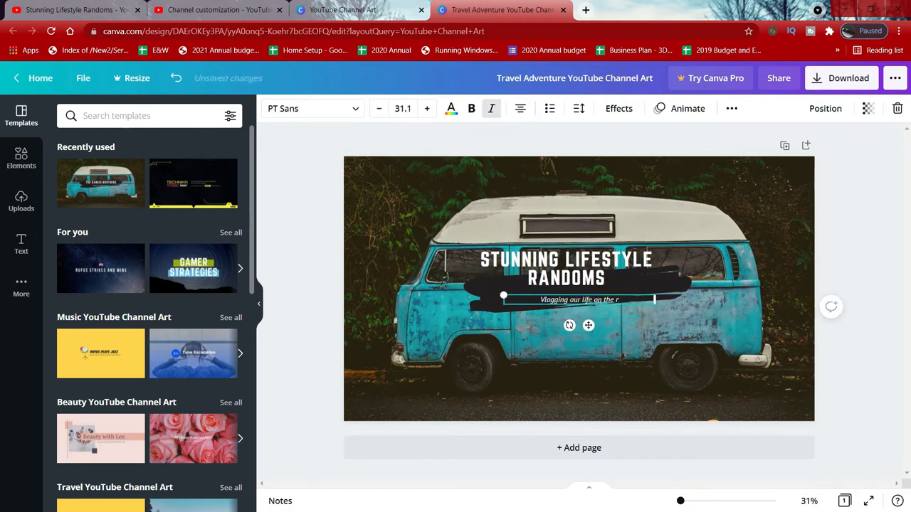
{"action": "key", "text": "ctrl+a"}
{"action": "key", "text": "BackSpace"}
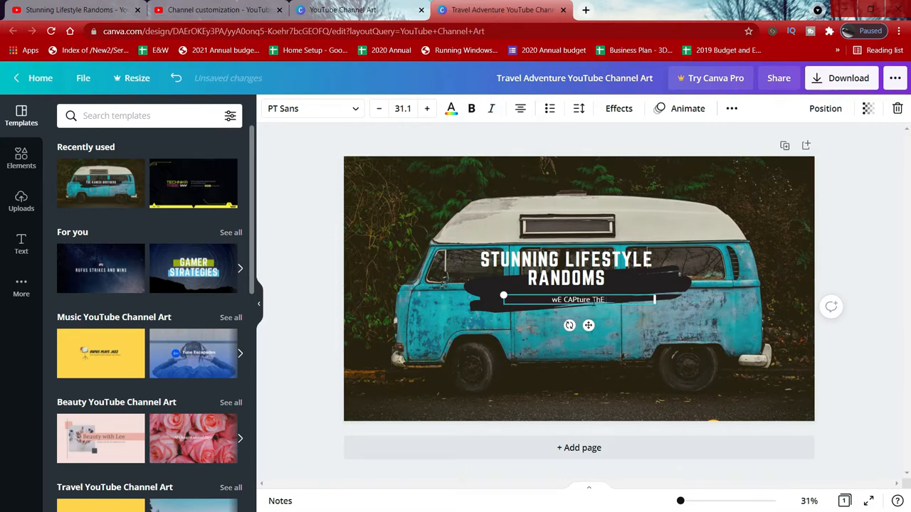
{"action": "type", "text": "wE CAPture ThE BeauTIFUL MoMents"}
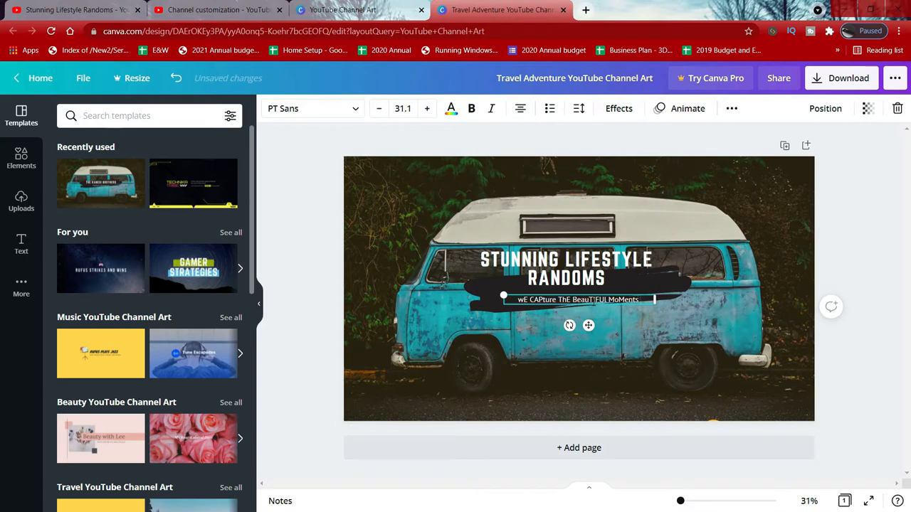
{"action": "type", "text": " IN LiFe"}
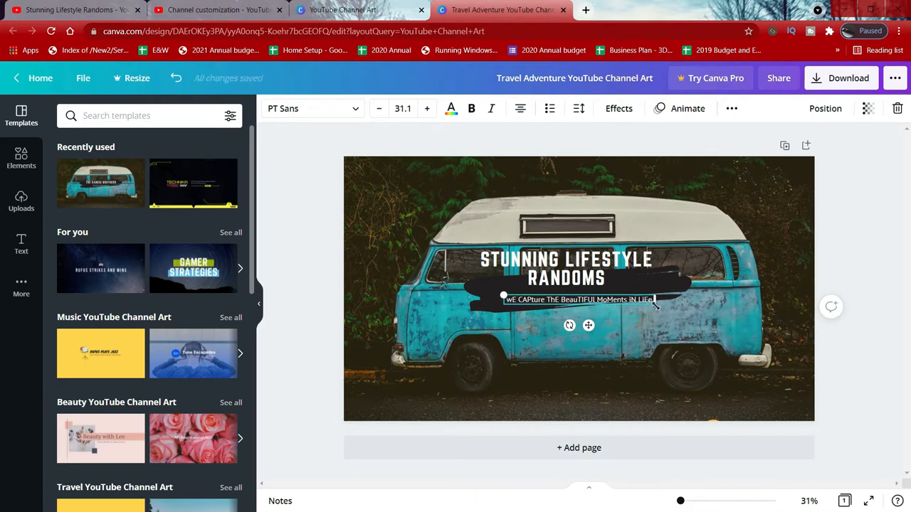
Step: Widen the subtitle box and move the title and subtitle slightly upward
{"action": "left_click_drag", "start_coordinate": [654, 303], "coordinate": [695, 316]}
{"action": "left_click_drag", "start_coordinate": [566, 265], "coordinate": [568, 250]}
{"action": "left_click_drag", "start_coordinate": [598, 303], "coordinate": [577, 290]}
{"action": "left_click", "coordinate": [529, 345]}
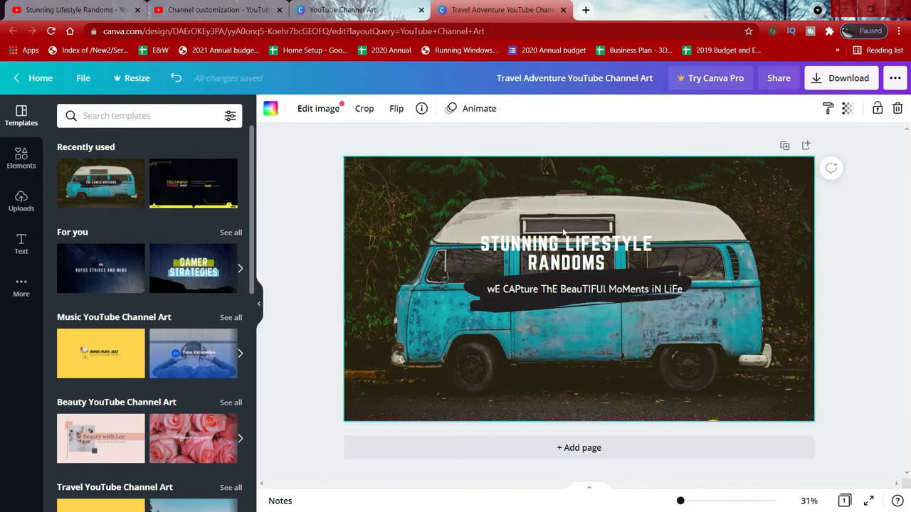
Step: Enlarge the title text box to font size about 134
{"action": "left_click", "coordinate": [534, 247]}
{"action": "left_click_drag", "start_coordinate": [456, 232], "coordinate": [374, 218]}
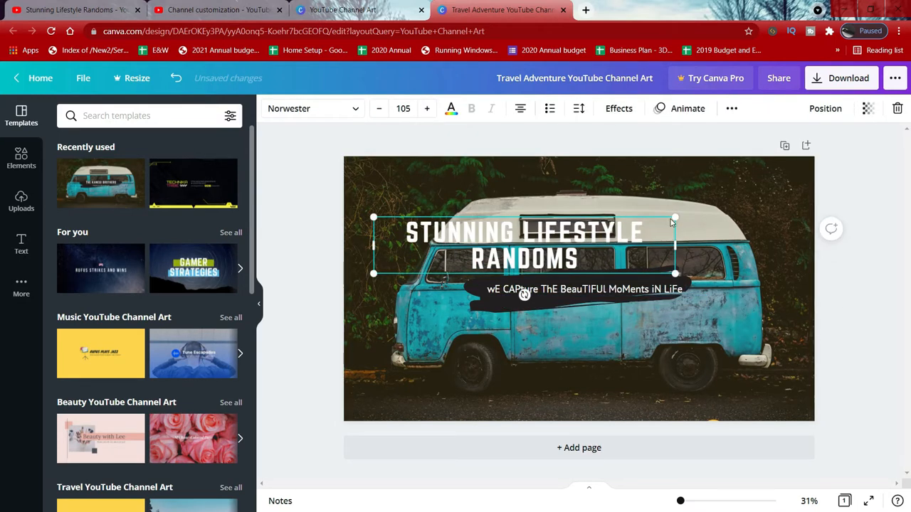
{"action": "left_click_drag", "start_coordinate": [675, 216], "coordinate": [761, 200]}
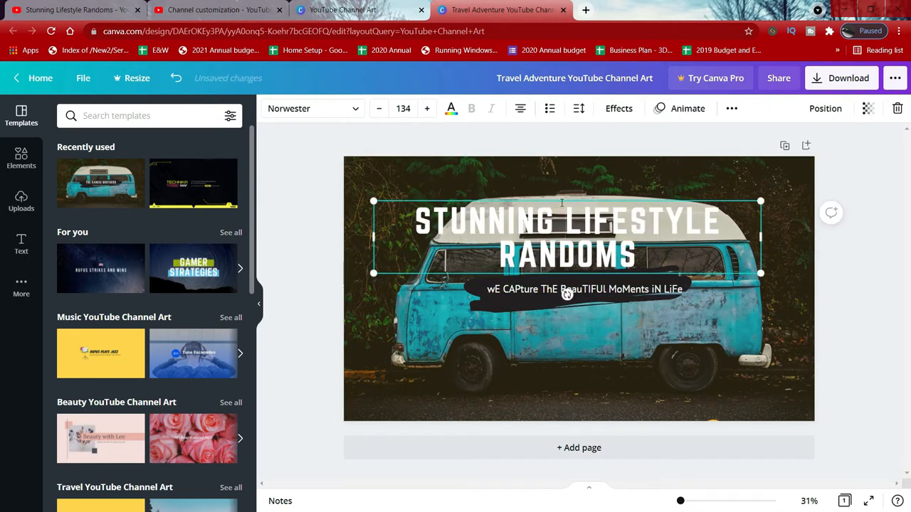
Step: Color the title text yellow
{"action": "double_click", "coordinate": [568, 216]}
{"action": "left_click", "coordinate": [451, 110]}
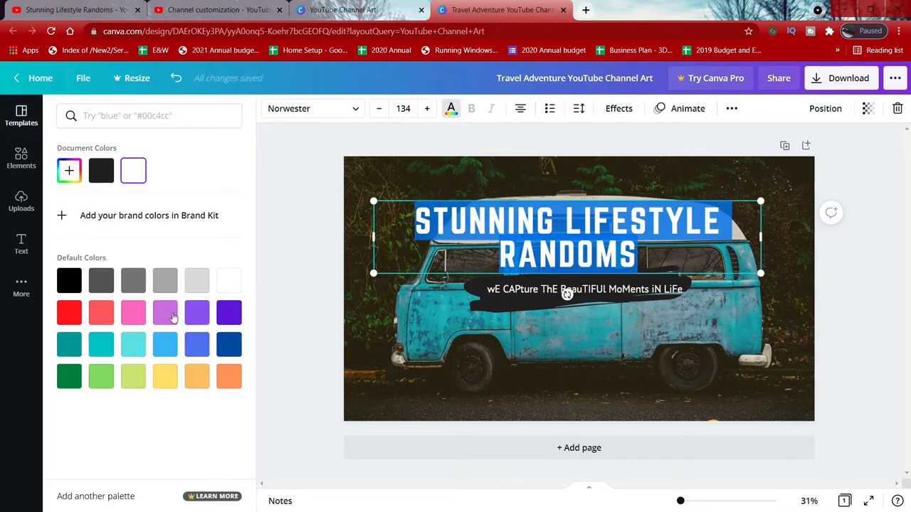
{"action": "left_click", "coordinate": [125, 317]}
{"action": "left_click", "coordinate": [164, 377]}
{"action": "left_click", "coordinate": [451, 108]}
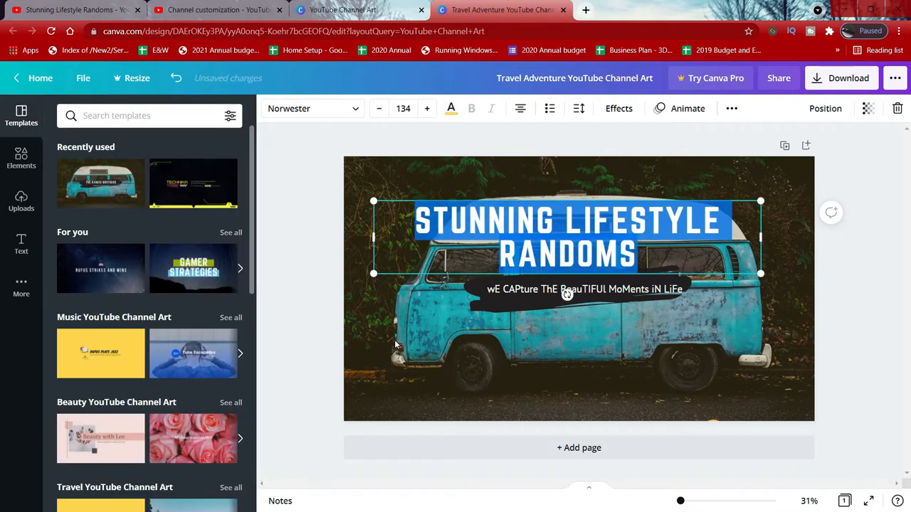
{"action": "left_click", "coordinate": [462, 227]}
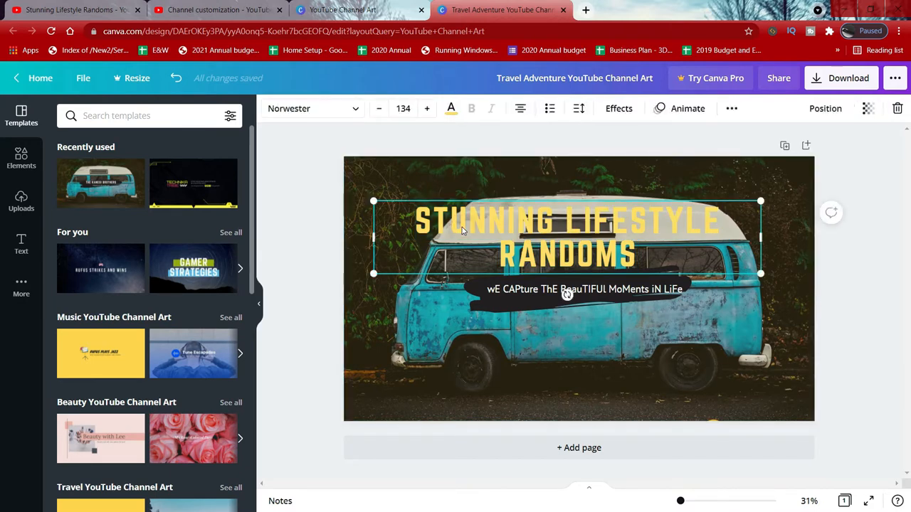
Step: Change the title text color to black
{"action": "double_click", "coordinate": [494, 225]}
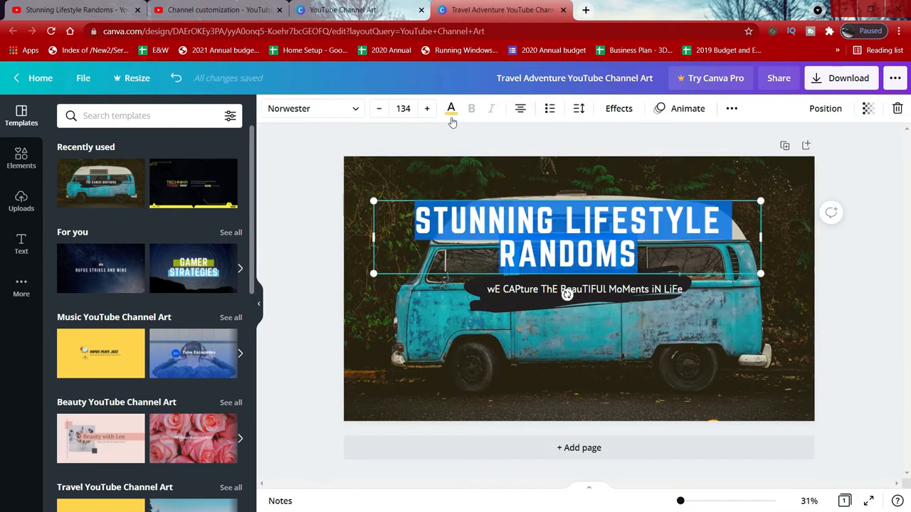
{"action": "left_click", "coordinate": [451, 108]}
{"action": "left_click", "coordinate": [101, 280]}
{"action": "left_click", "coordinate": [69, 280]}
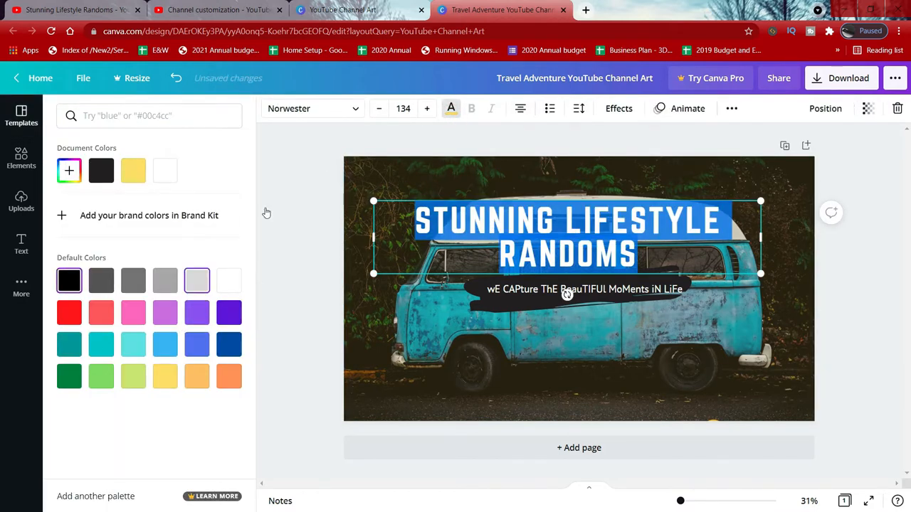
{"action": "left_click", "coordinate": [430, 187]}
{"action": "left_click", "coordinate": [472, 183]}
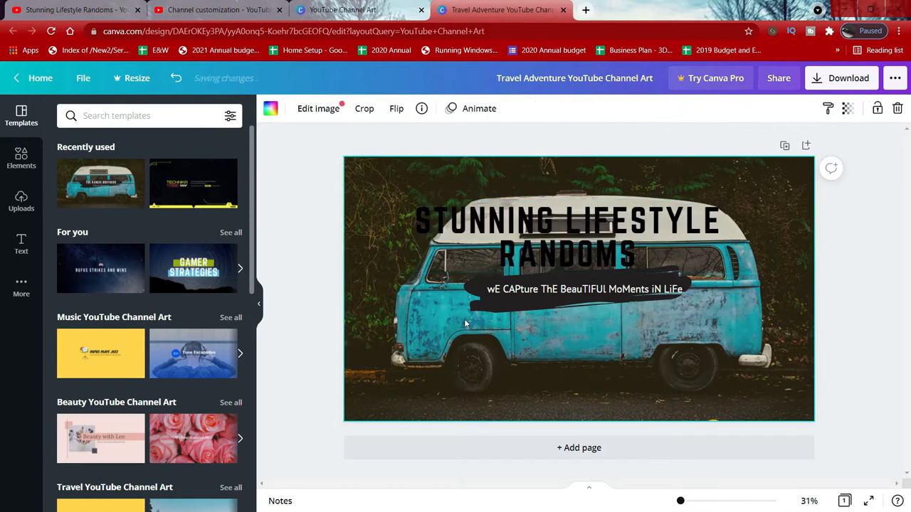
{"action": "left_click", "coordinate": [541, 210]}
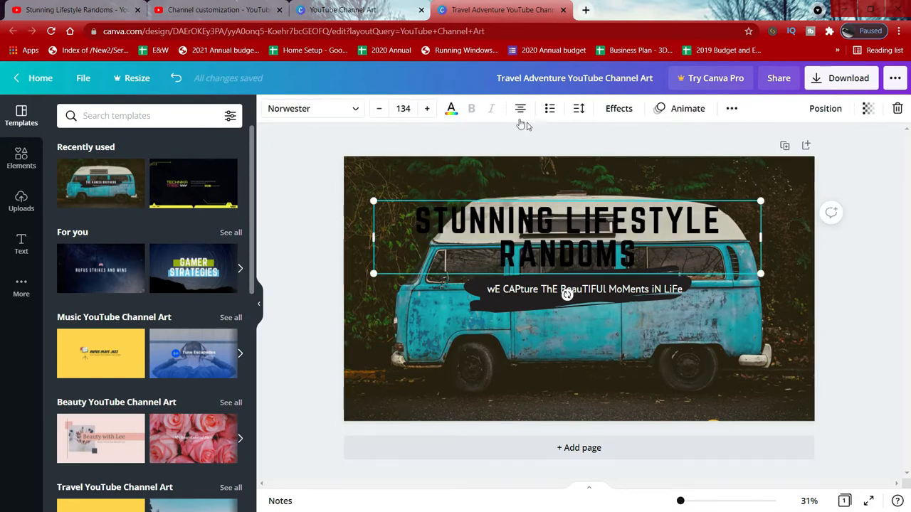
Step: Try the Skate text animation on the title, then reset the animation to None
{"action": "left_click", "coordinate": [692, 108]}
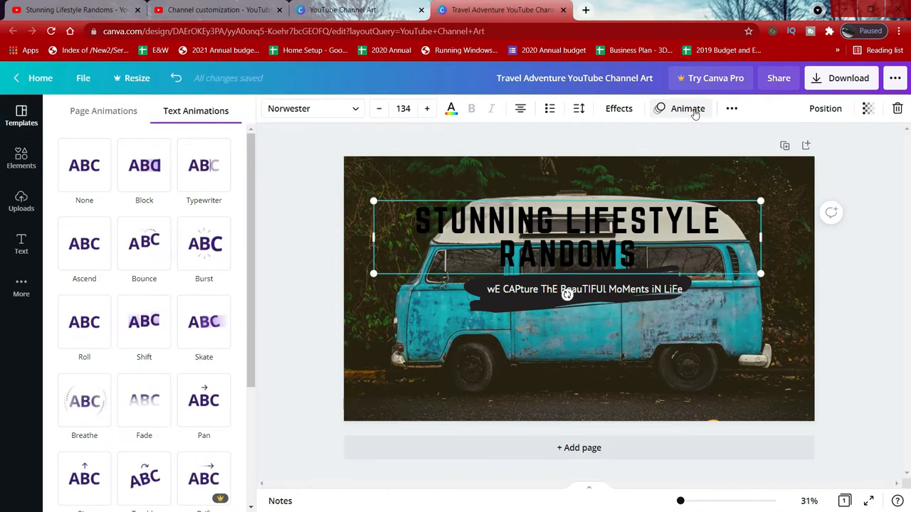
{"action": "left_click", "coordinate": [215, 326]}
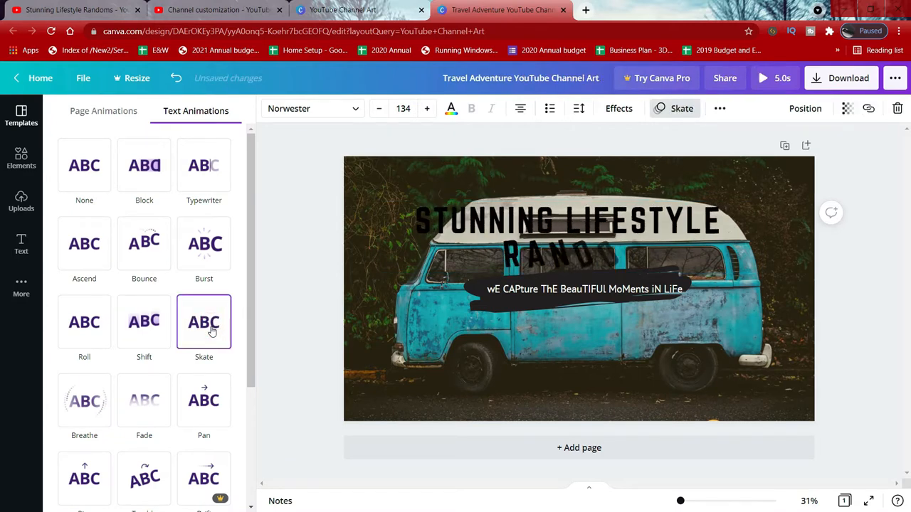
{"action": "left_click", "coordinate": [92, 173]}
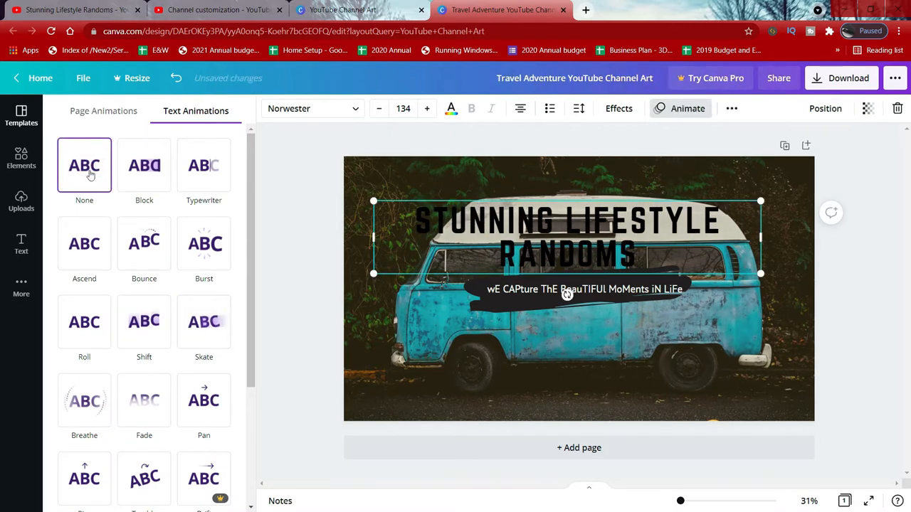
Step: Color the title text white and raise its font size to 135
{"action": "left_click", "coordinate": [451, 108]}
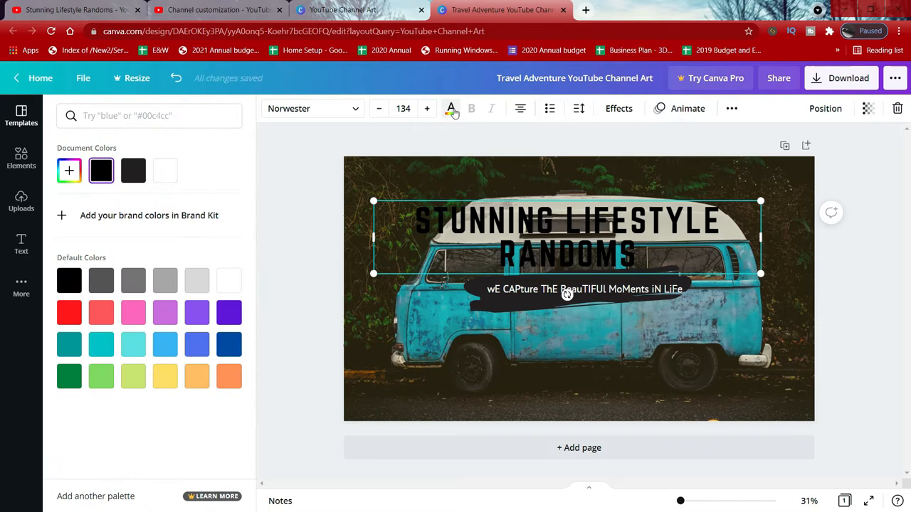
{"action": "left_click", "coordinate": [229, 280]}
{"action": "left_click", "coordinate": [429, 108]}
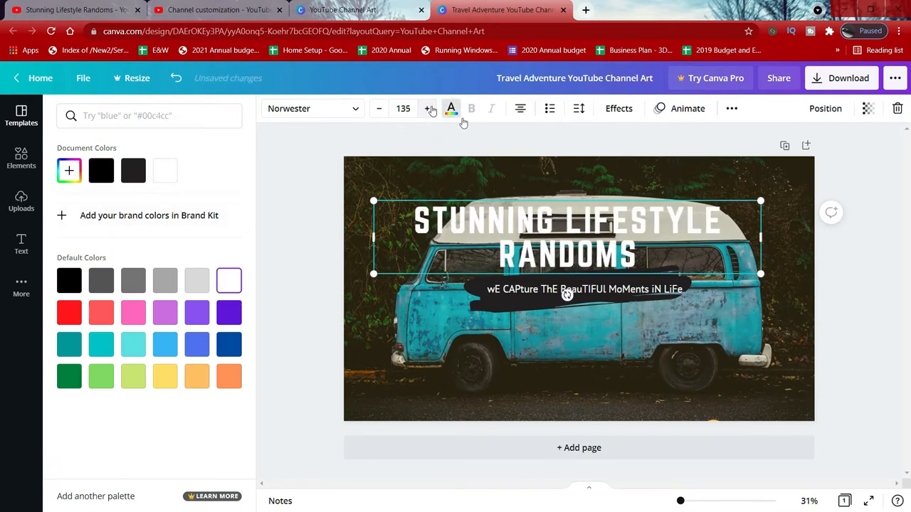
{"action": "left_click", "coordinate": [549, 172]}
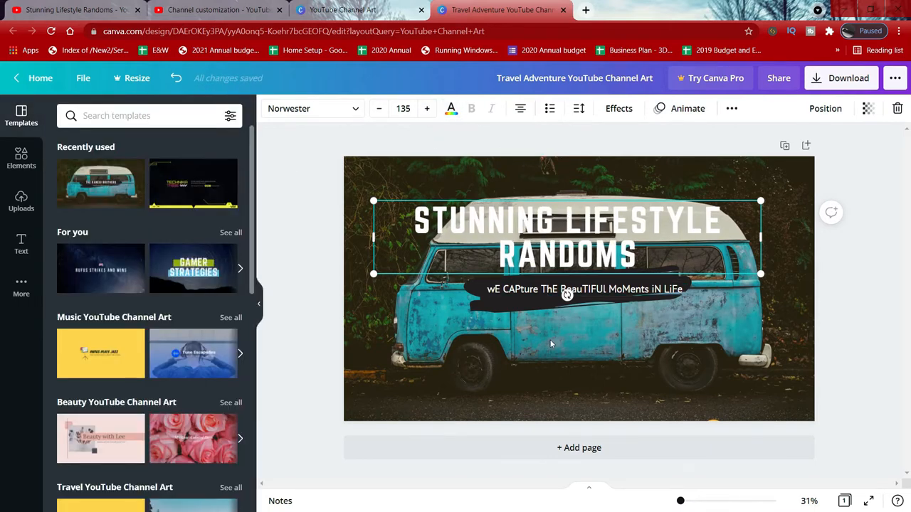
Step: Download the banner as a PNG file
{"action": "left_click", "coordinate": [845, 79]}
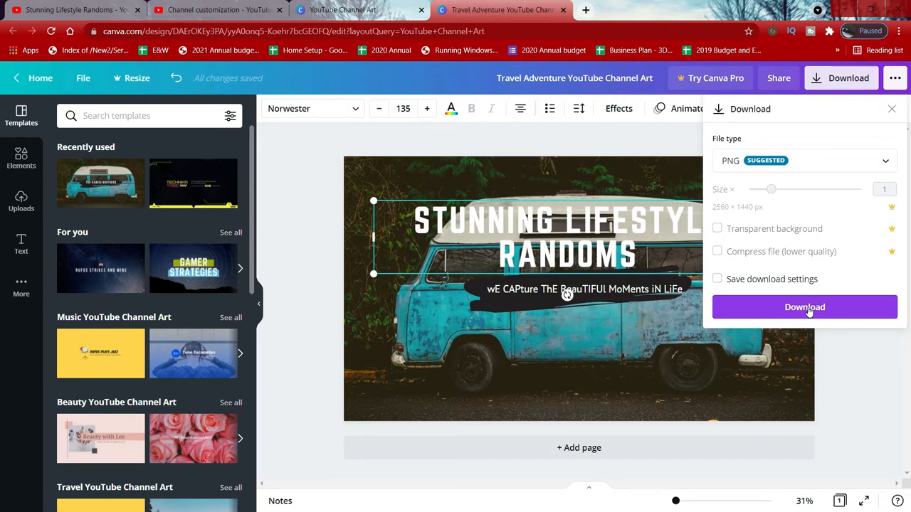
{"action": "left_click", "coordinate": [829, 168]}
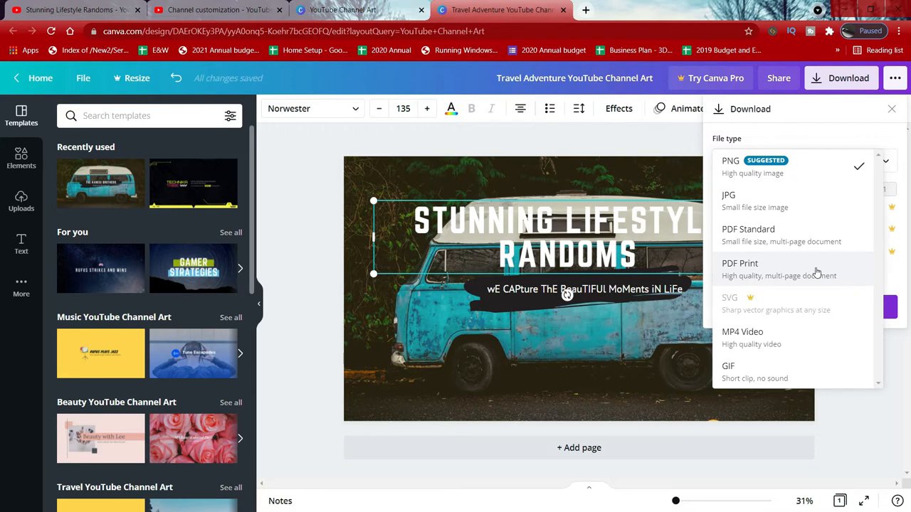
{"action": "left_click", "coordinate": [854, 165]}
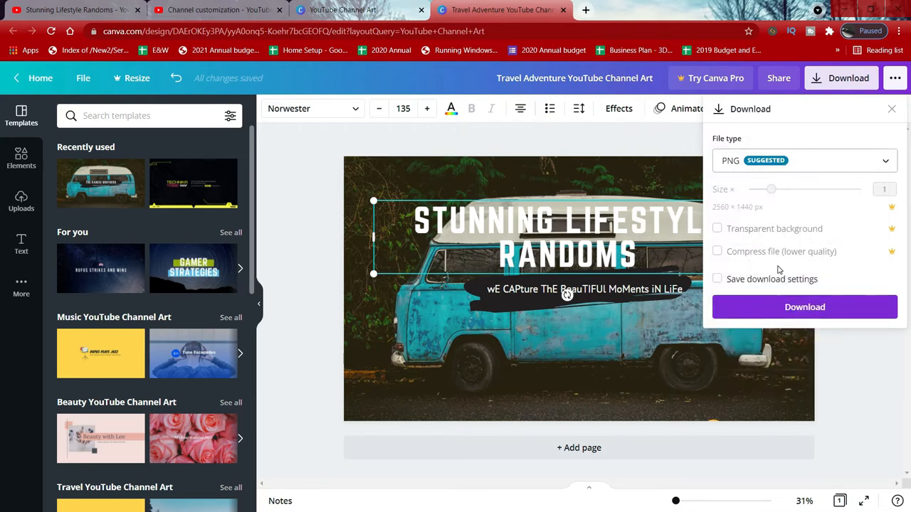
{"action": "left_click", "coordinate": [793, 309]}
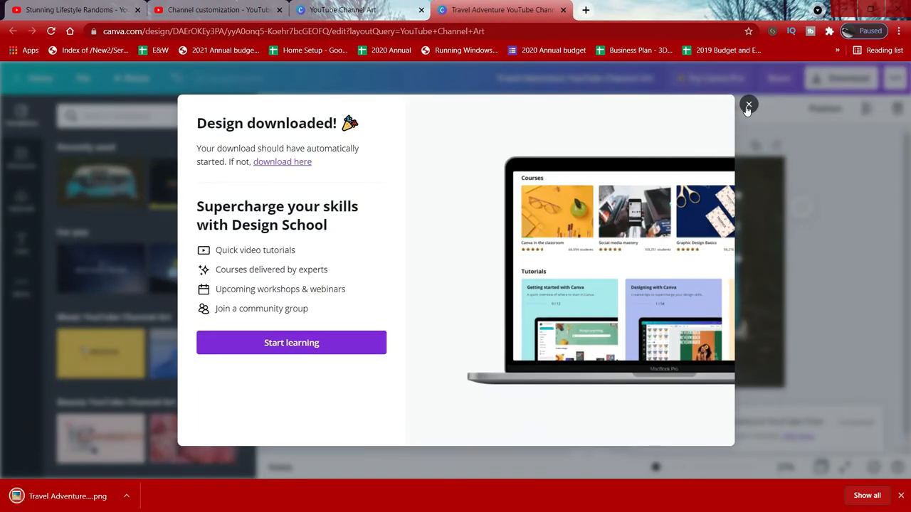
{"action": "left_click", "coordinate": [748, 105]}
Step: Open the downloaded PNG to check the banner, then close the viewer
{"action": "left_click", "coordinate": [57, 496]}
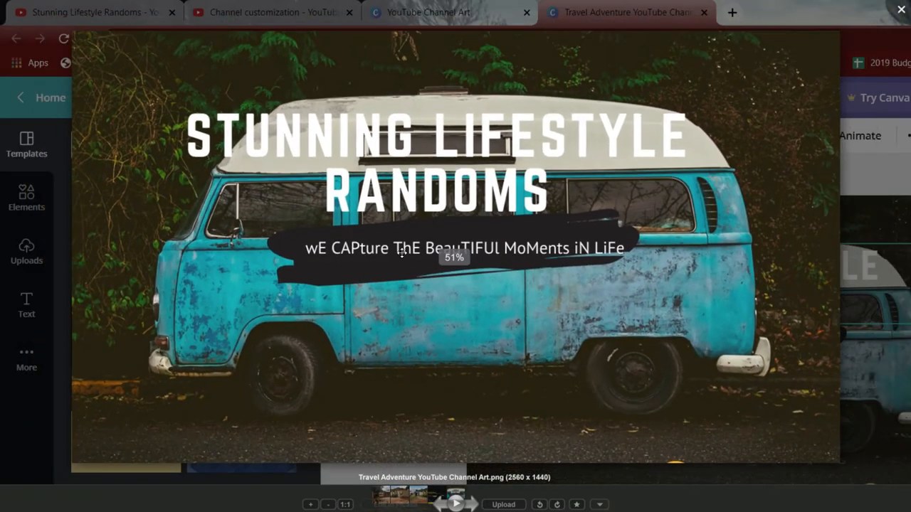
{"action": "left_click", "coordinate": [390, 6]}
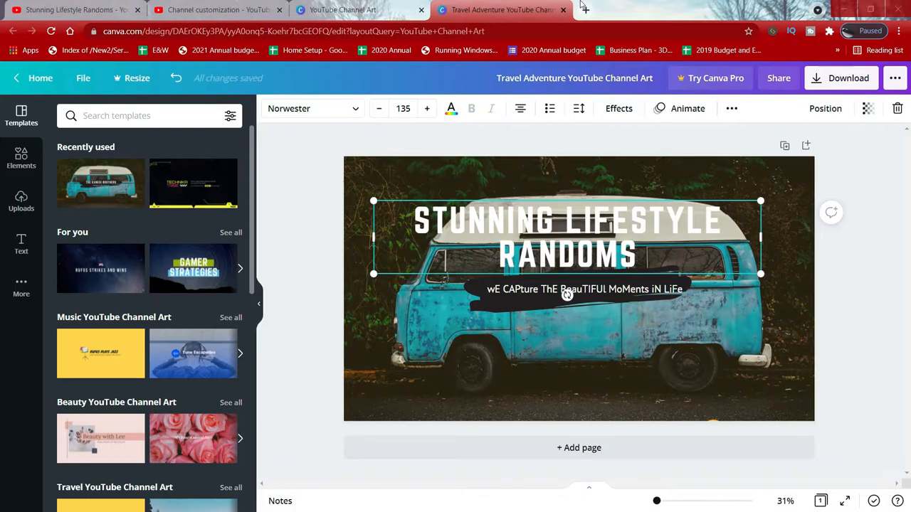
Step: In the templates tab, search for youtube channel art techno templates
{"action": "left_click", "coordinate": [388, 5]}
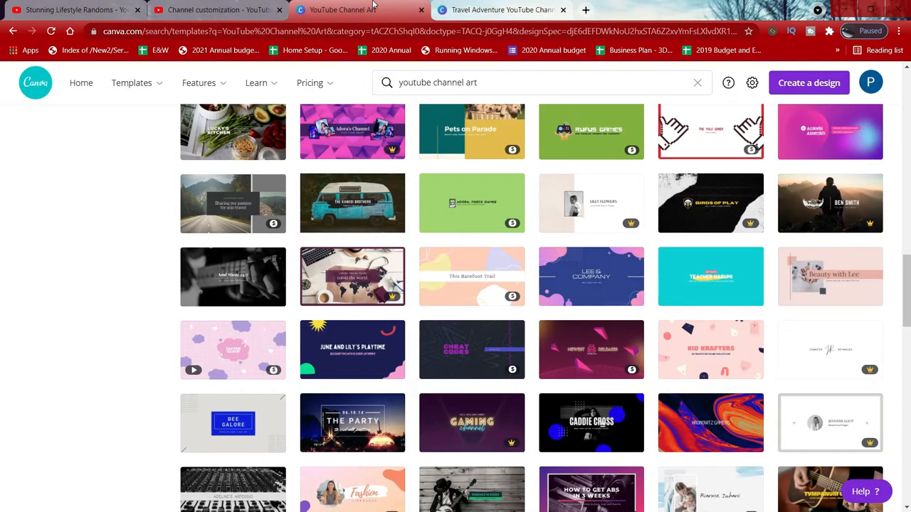
{"action": "left_click", "coordinate": [484, 83]}
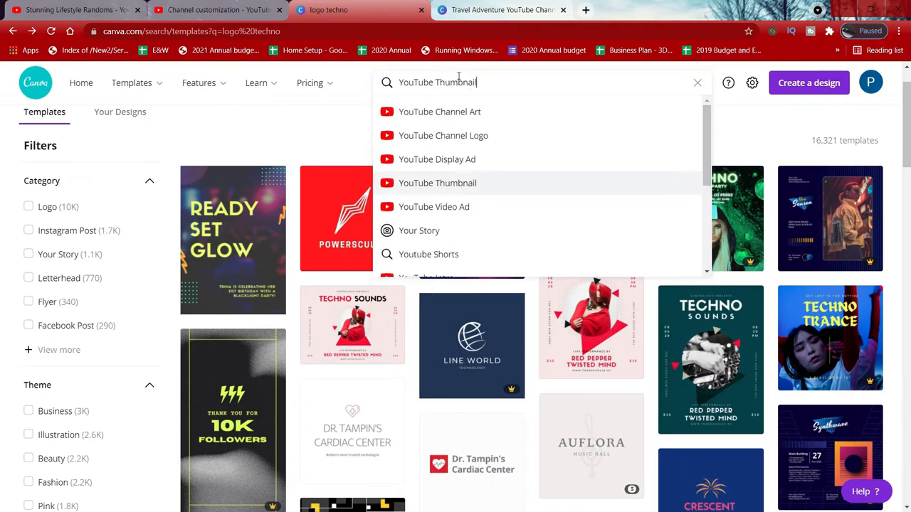
{"action": "key", "text": "Return"}
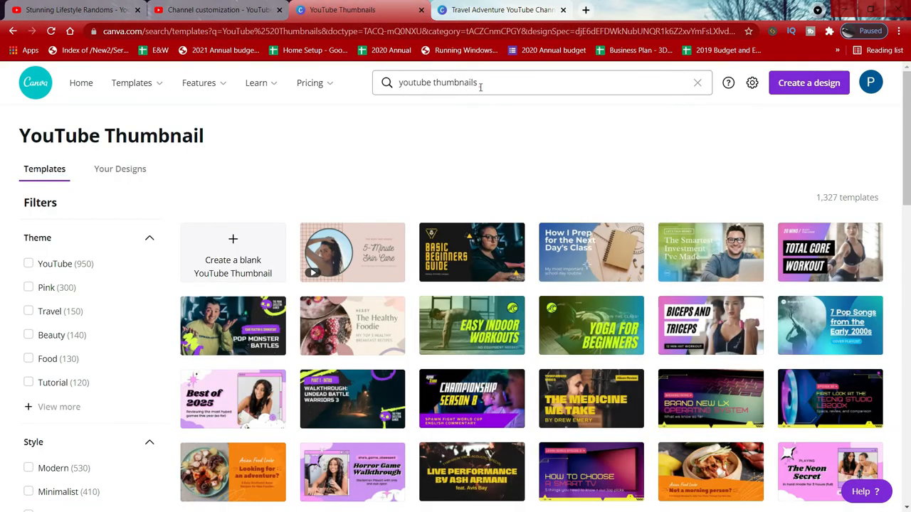
{"action": "left_click", "coordinate": [481, 88]}
{"action": "key", "text": "BackSpace"}
{"action": "key", "text": "BackSpace"}
{"action": "key", "text": "BackSpace"}
{"action": "key", "text": "BackSpace"}
{"action": "key", "text": "BackSpace"}
{"action": "key", "text": "BackSpace"}
{"action": "key", "text": "BackSpace"}
{"action": "key", "text": "BackSpace"}
{"action": "key", "text": "BackSpace"}
{"action": "key", "text": "BackSpace"}
{"action": "type", "text": "chan"}
{"action": "key", "text": "Return"}
{"action": "left_click", "coordinate": [474, 85]}
{"action": "type", "text": "nel art"}
{"action": "key", "text": "Return"}
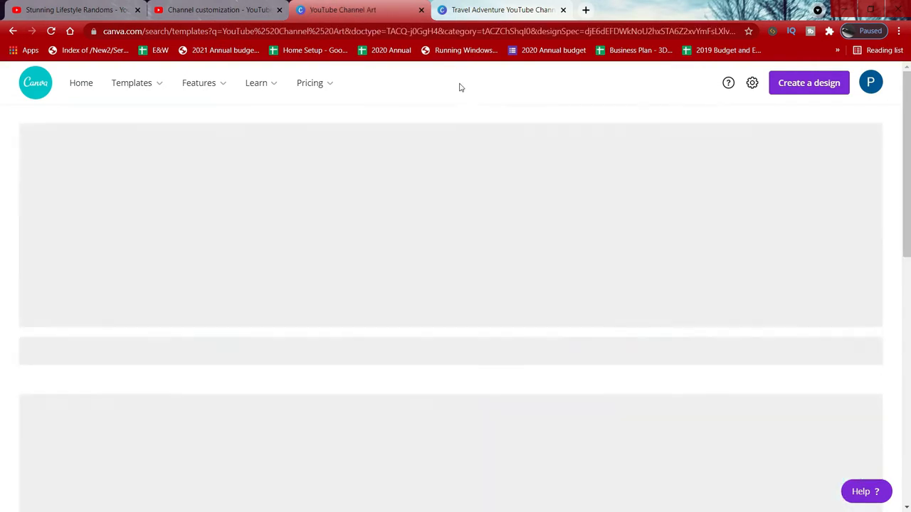
{"action": "left_click", "coordinate": [522, 87]}
{"action": "type", "text": "techno"}
{"action": "key", "text": "Return"}
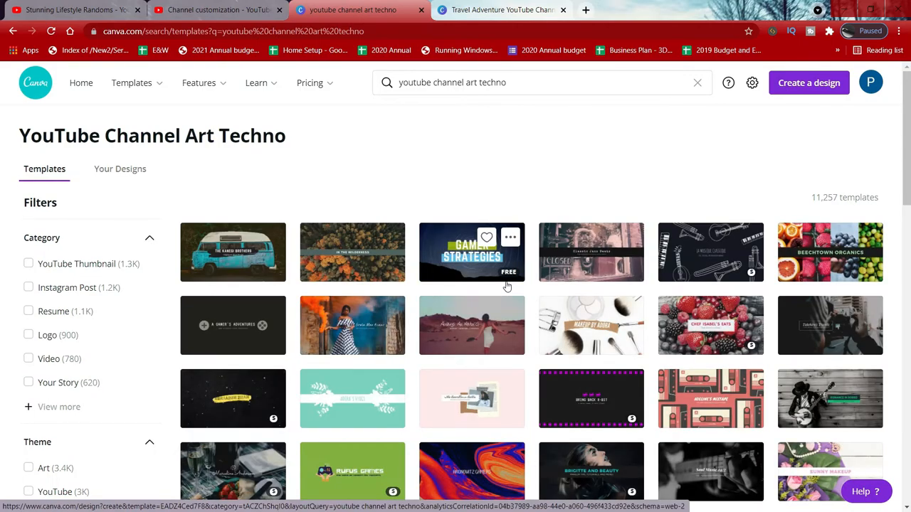
Step: Open the urban settler channel art template from the search results
{"action": "scroll", "coordinate": [534, 338], "scroll_direction": "down", "scroll_amount": 6}
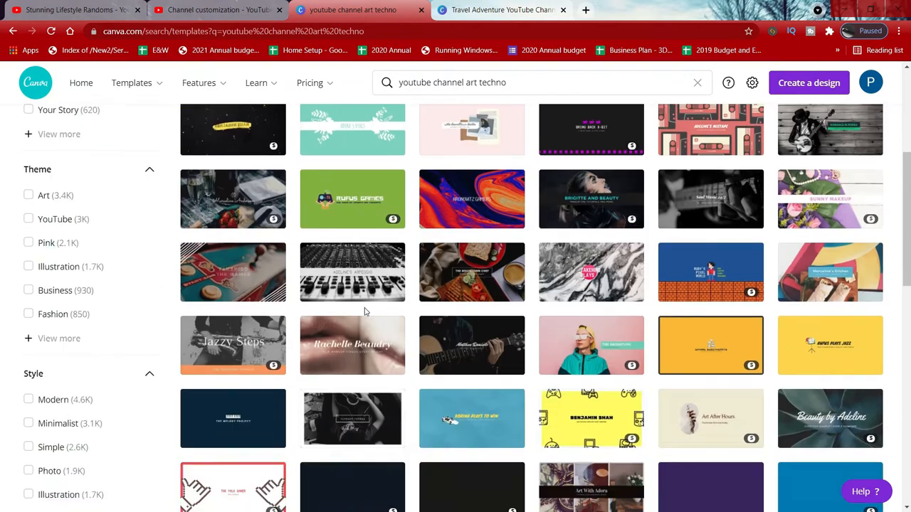
{"action": "scroll", "coordinate": [510, 382], "scroll_direction": "down", "scroll_amount": 8}
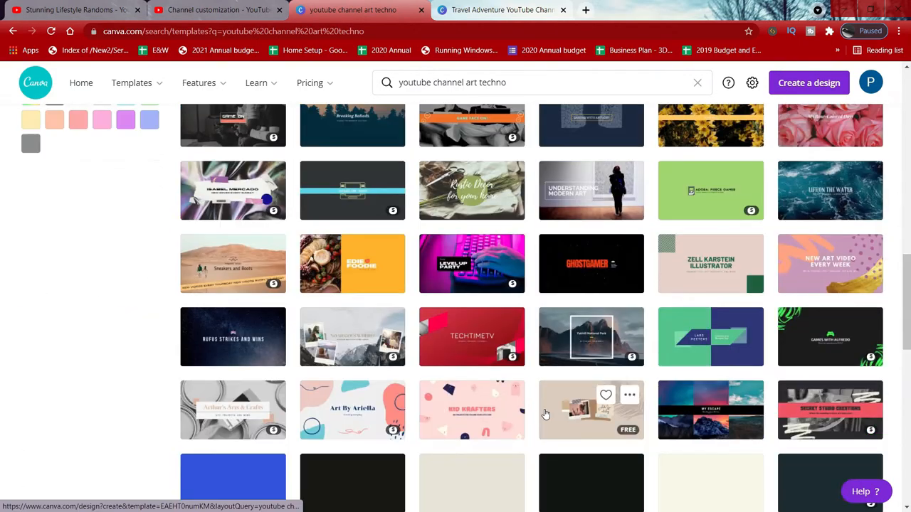
{"action": "scroll", "coordinate": [546, 414], "scroll_direction": "down", "scroll_amount": 10}
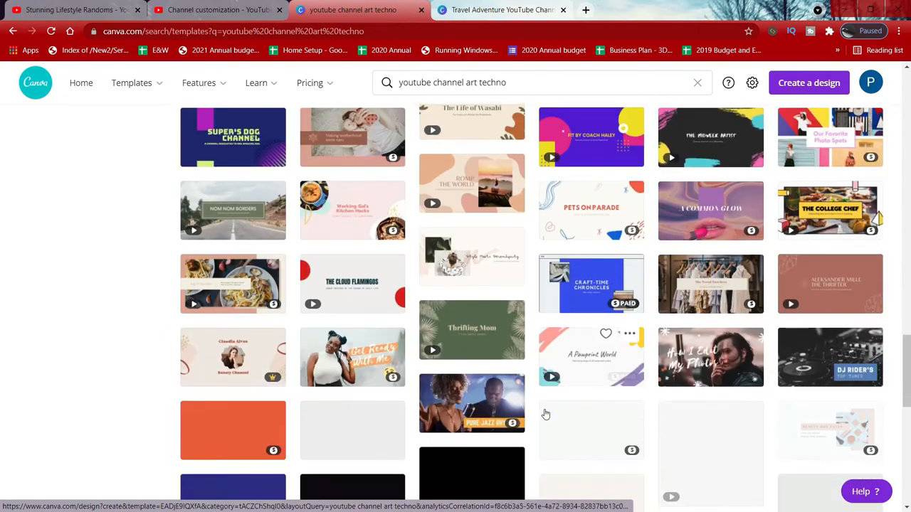
{"action": "scroll", "coordinate": [545, 414], "scroll_direction": "down", "scroll_amount": 10}
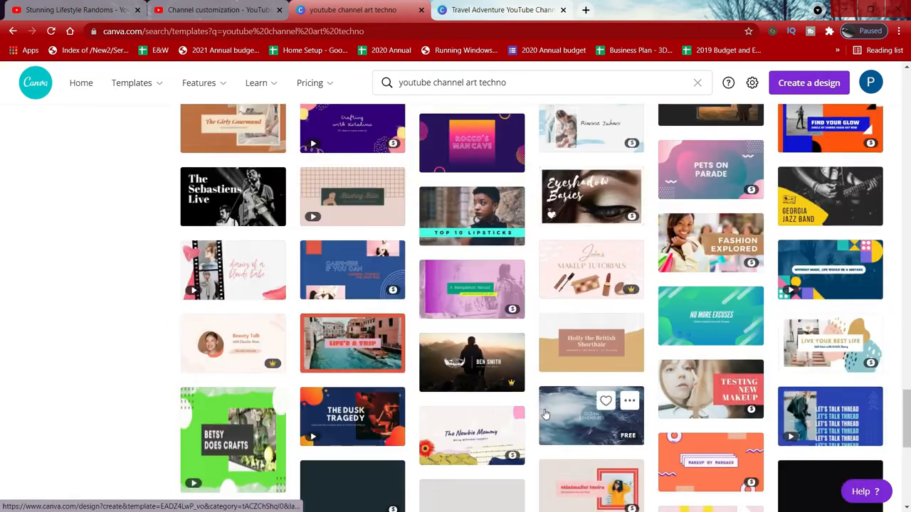
{"action": "scroll", "coordinate": [545, 414], "scroll_direction": "down", "scroll_amount": 10}
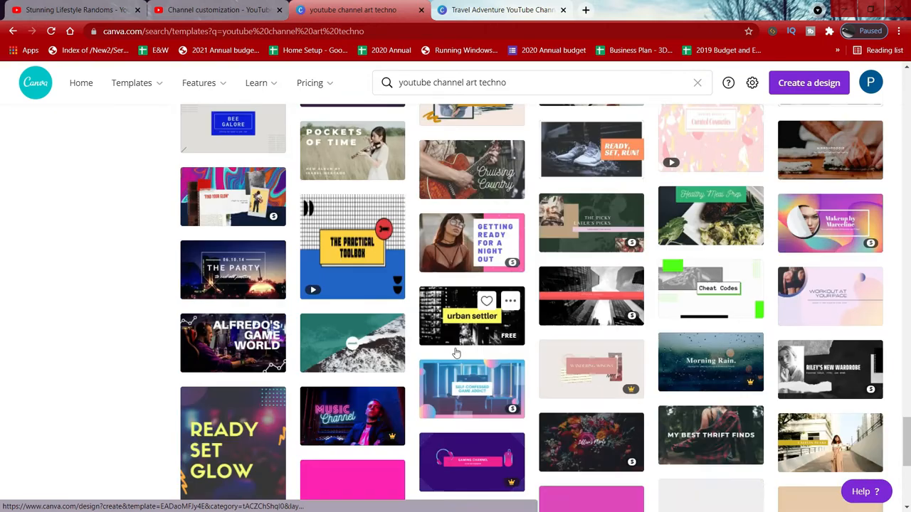
{"action": "scroll", "coordinate": [456, 353], "scroll_direction": "down", "scroll_amount": 2}
{"action": "left_click", "coordinate": [446, 184]}
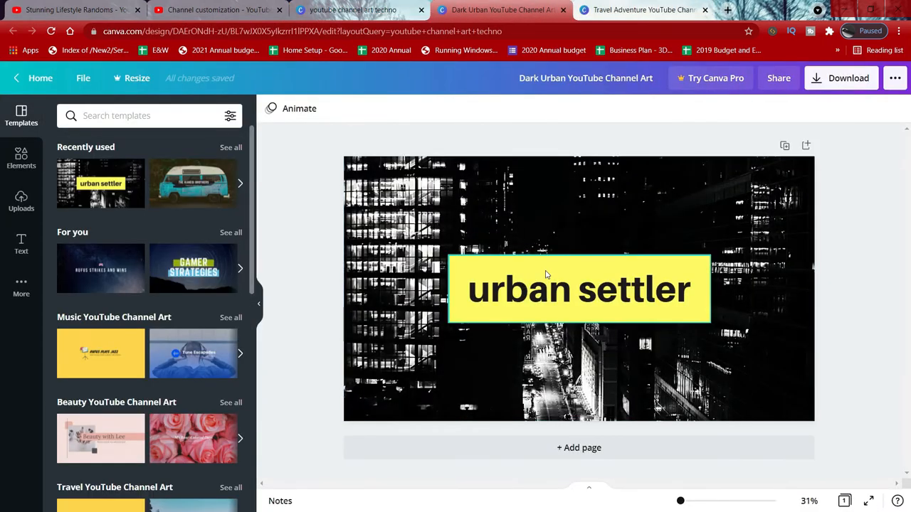
Step: Replace the template's heading text with Lifestyle Randoms
{"action": "double_click", "coordinate": [576, 286]}
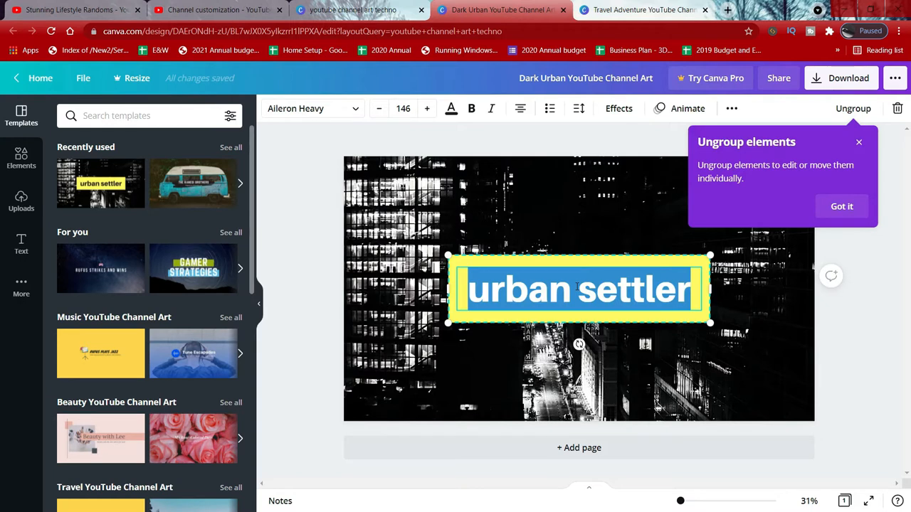
{"action": "type", "text": "Lide"}
{"action": "key", "text": "BackSpace"}
{"action": "key", "text": "BackSpace"}
{"action": "type", "text": "festy"}
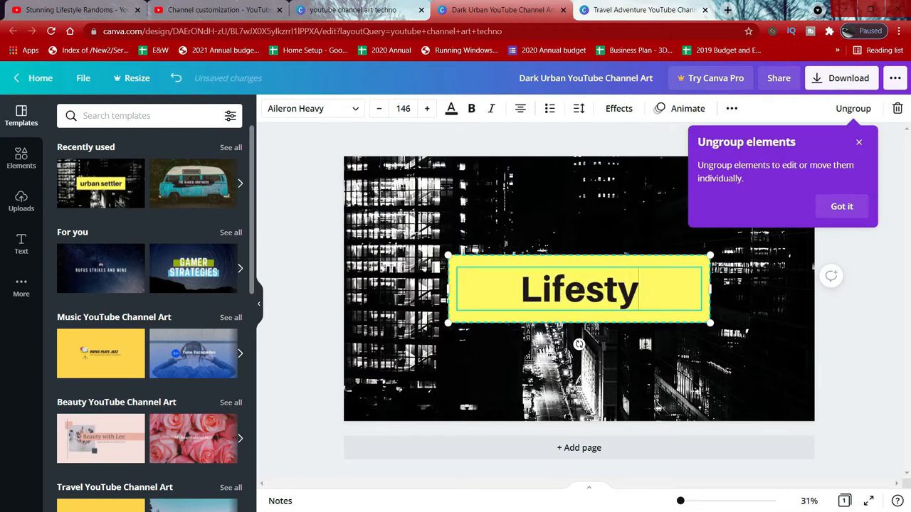
{"action": "type", "text": "le Randoms"}
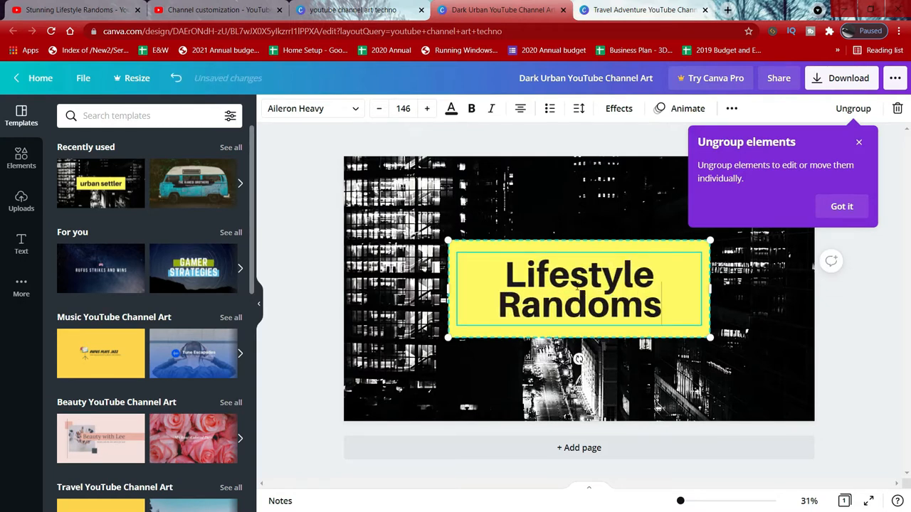
{"action": "left_click", "coordinate": [472, 176]}
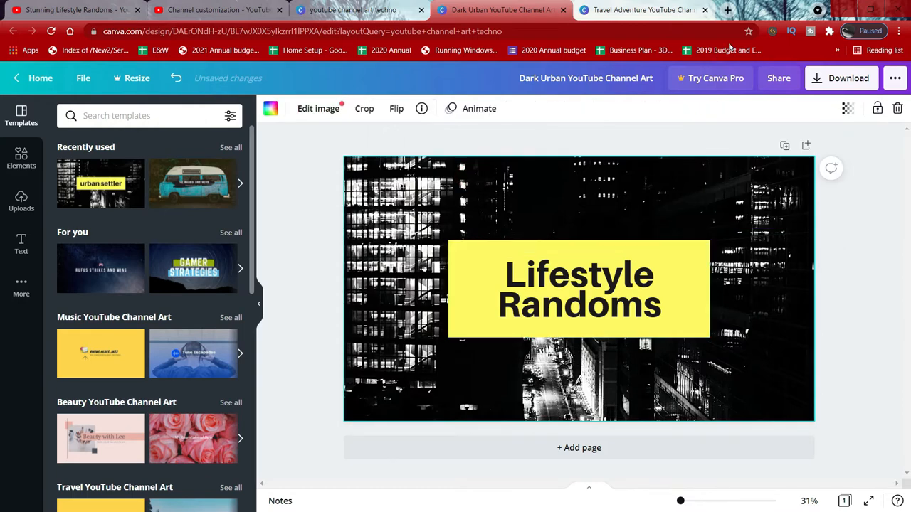
Step: Download the Dark Urban banner as a PNG file
{"action": "left_click", "coordinate": [847, 78]}
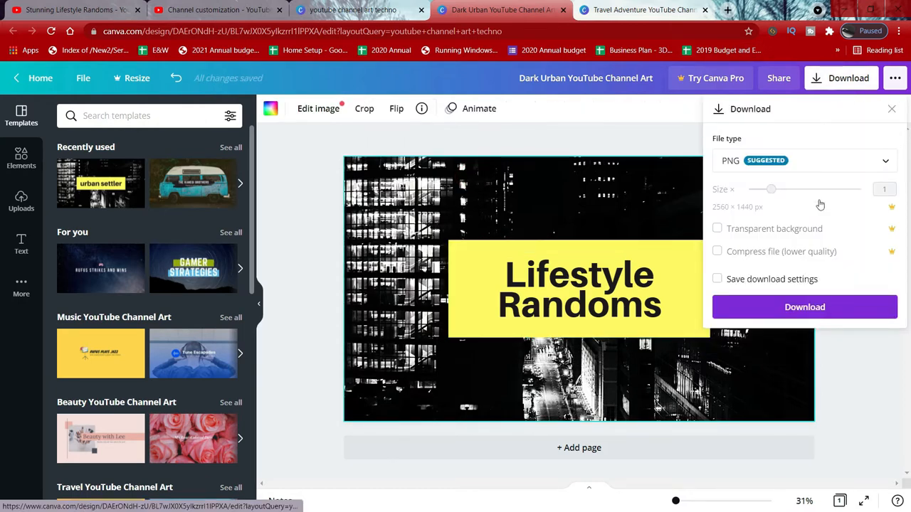
{"action": "left_click", "coordinate": [807, 306]}
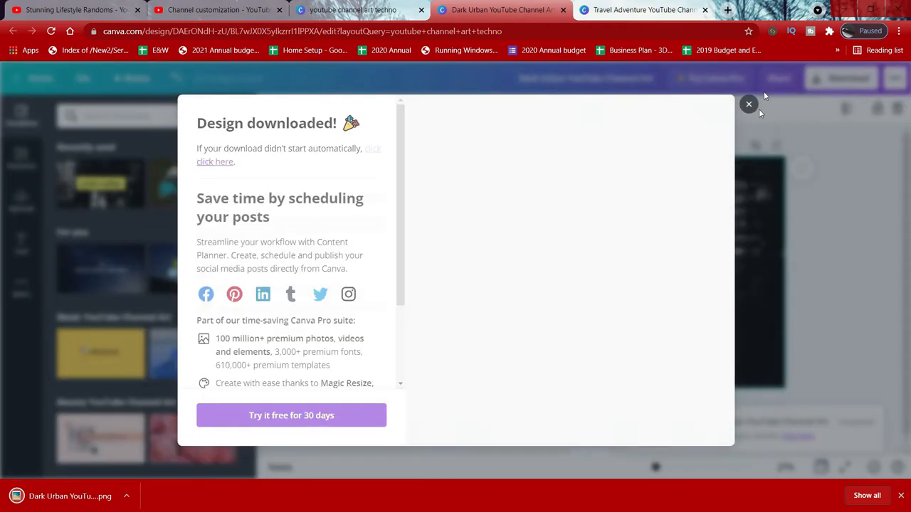
{"action": "left_click", "coordinate": [749, 105]}
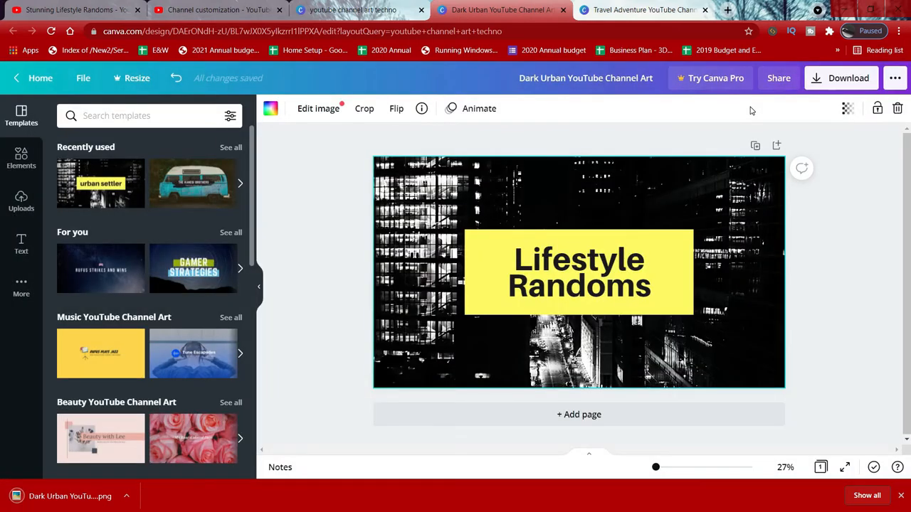
Step: Open the downloaded Dark Urban PNG to check it, then close the viewer
{"action": "left_click", "coordinate": [70, 496]}
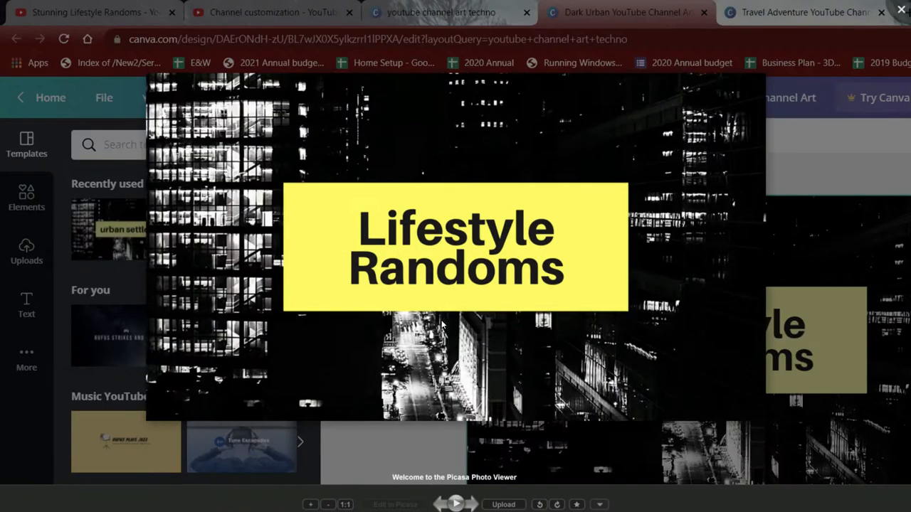
{"action": "key", "text": "Escape"}
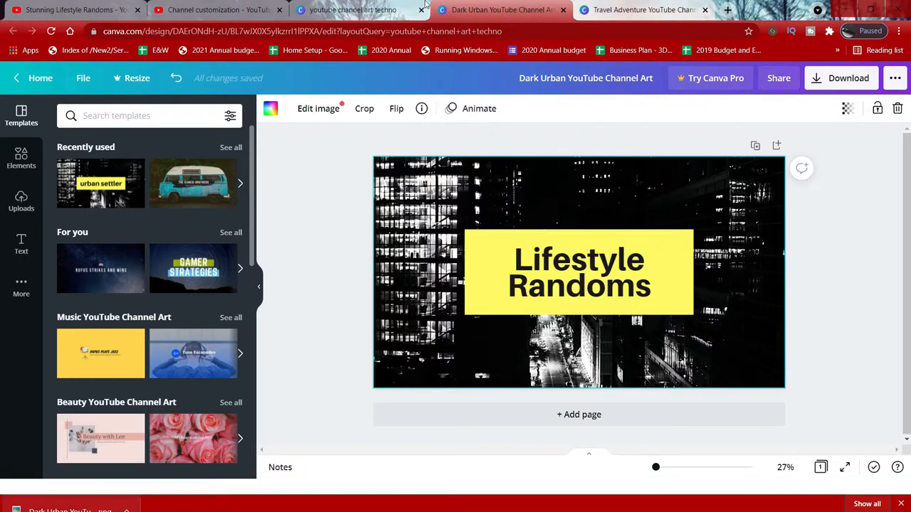
Step: Open pixabay.com in a new browser tab
{"action": "left_click", "coordinate": [729, 13]}
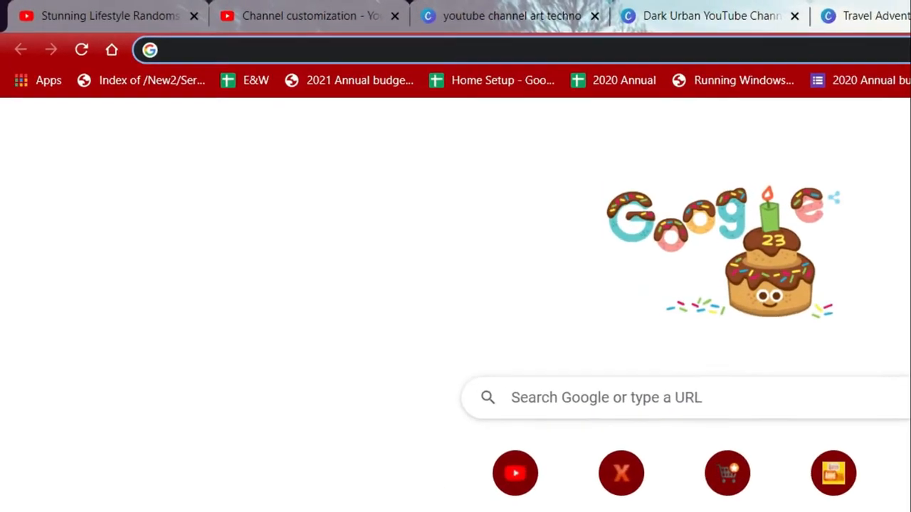
{"action": "type", "text": "pixabay.com"}
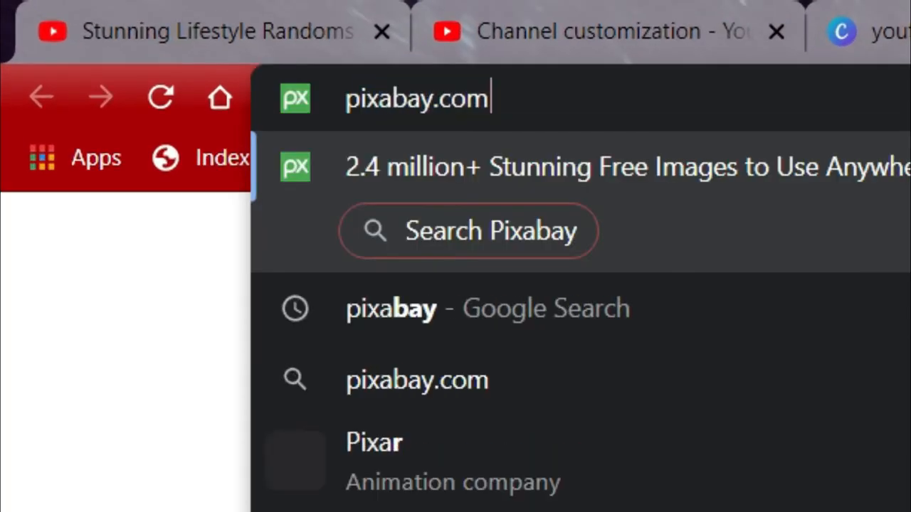
{"action": "key", "text": "Return"}
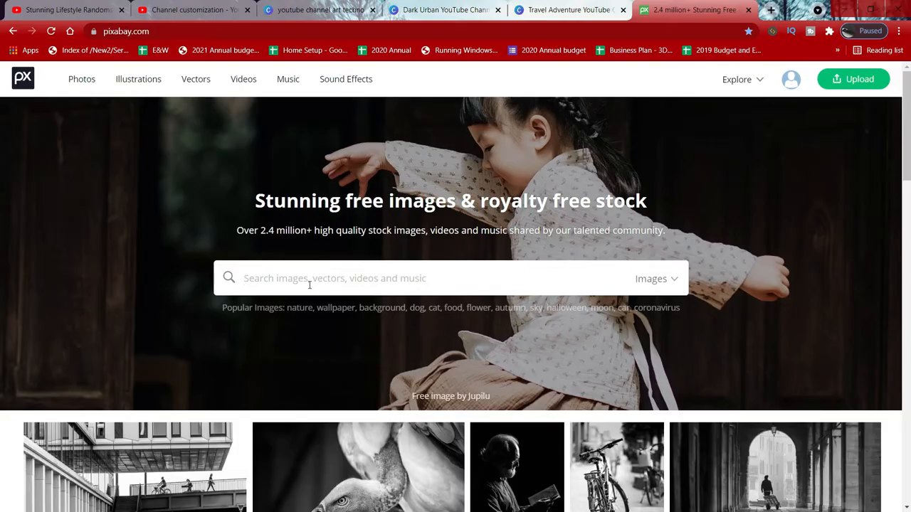
Step: Search Pixabay images for randoms
{"action": "left_click", "coordinate": [309, 284]}
{"action": "type", "text": "randoo"}
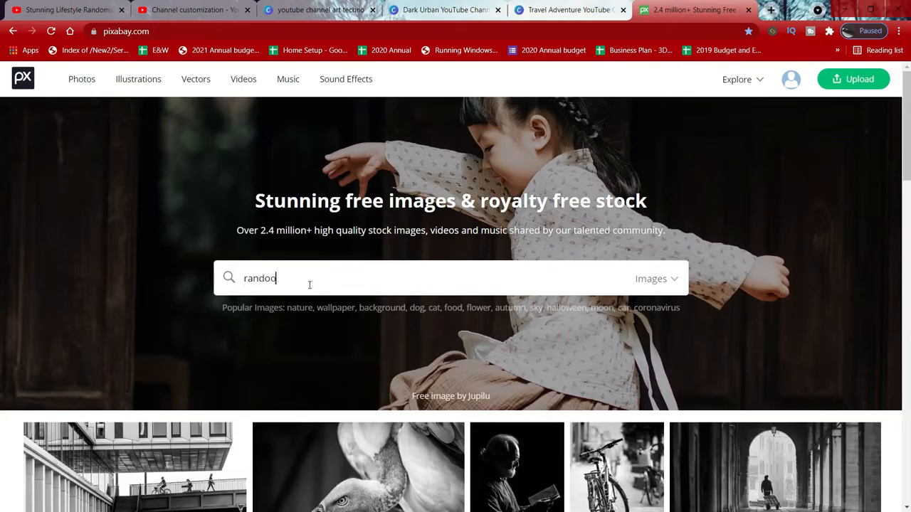
{"action": "type", "text": "ms"}
{"action": "key", "text": "Return"}
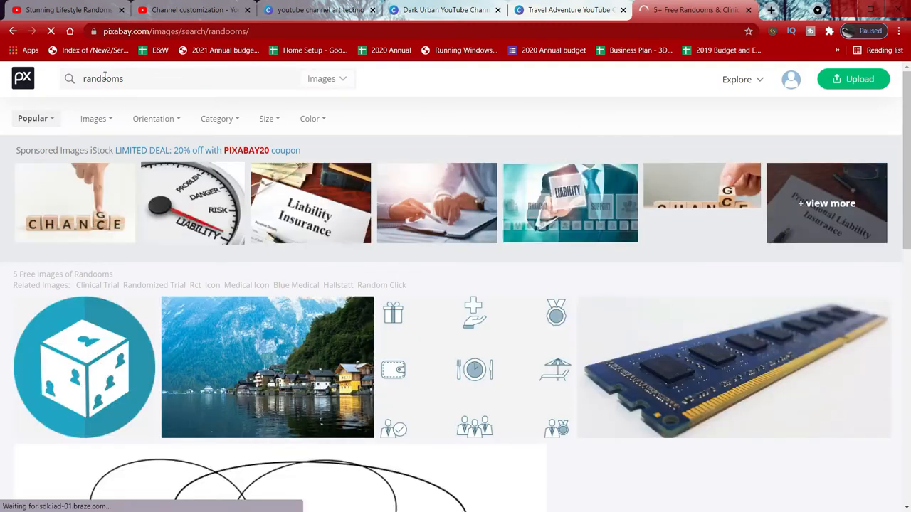
{"action": "left_click", "coordinate": [104, 76]}
{"action": "key", "text": "BackSpace"}
{"action": "key", "text": "Return"}
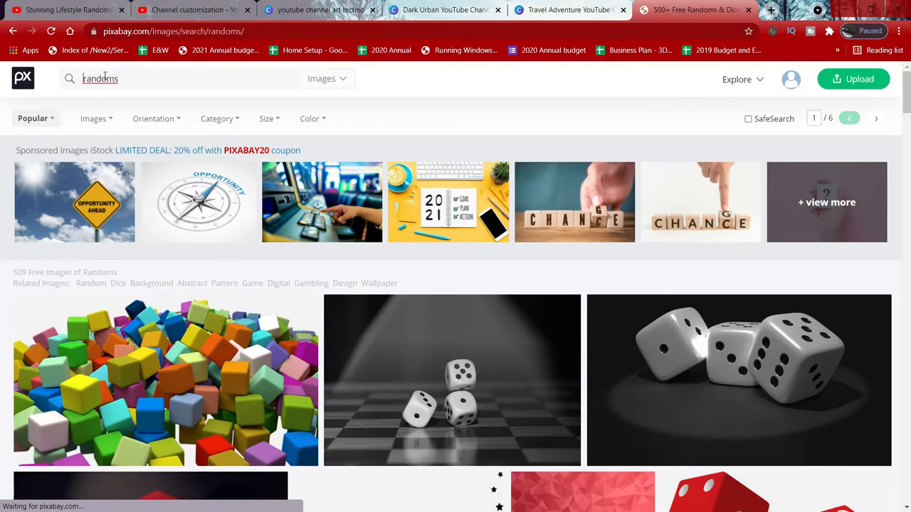
Step: Download the row of coloured dice photo at 1920×655 from the search results
{"action": "left_click", "coordinate": [98, 118]}
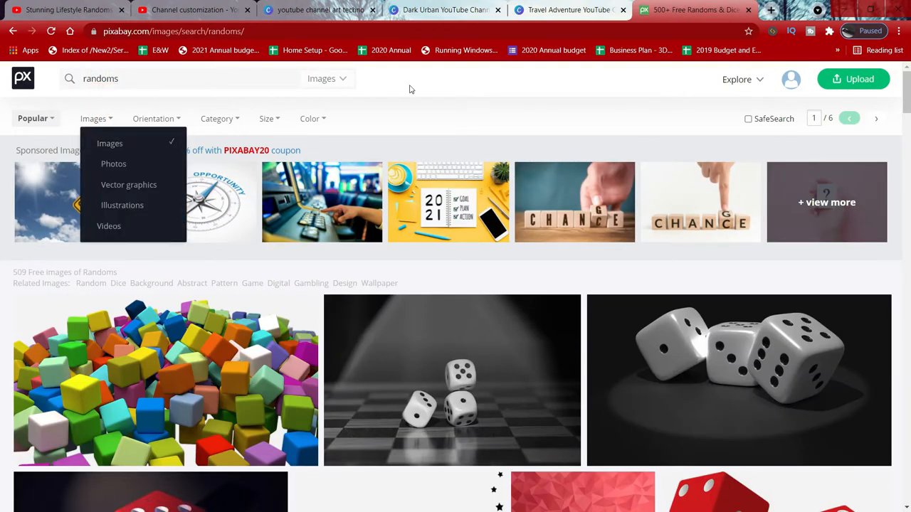
{"action": "scroll", "coordinate": [398, 282], "scroll_direction": "down", "scroll_amount": 7}
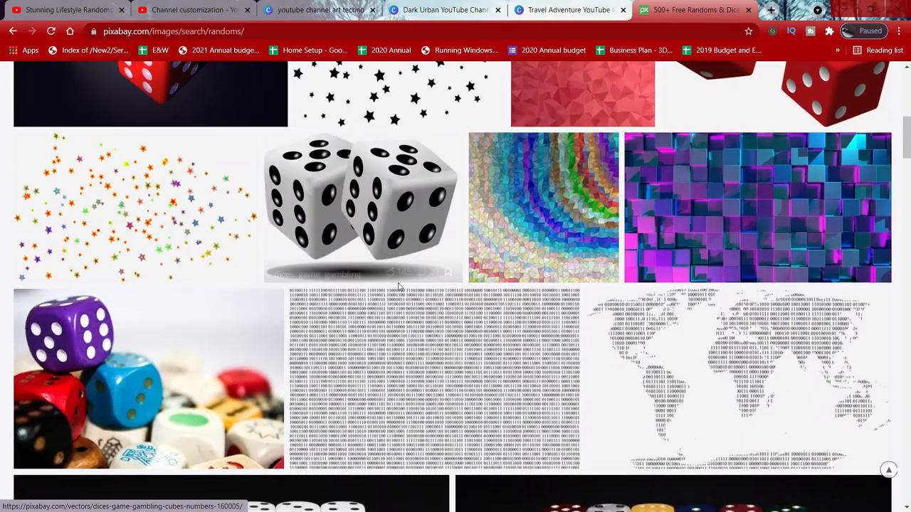
{"action": "scroll", "coordinate": [398, 285], "scroll_direction": "down", "scroll_amount": 6}
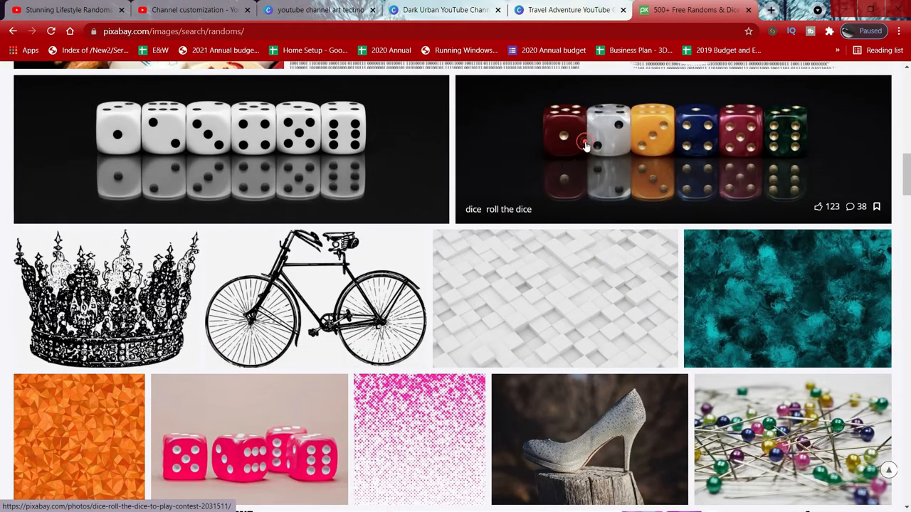
{"action": "left_click", "coordinate": [585, 145]}
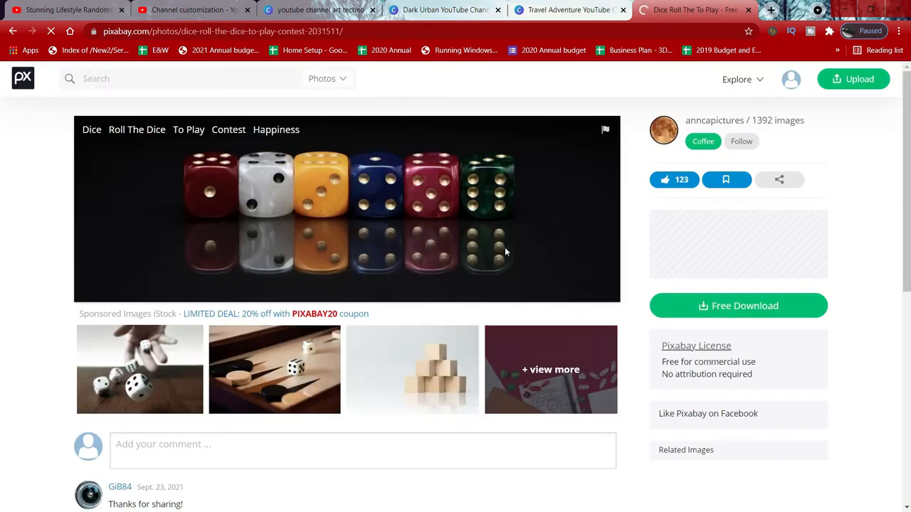
{"action": "left_click", "coordinate": [705, 305]}
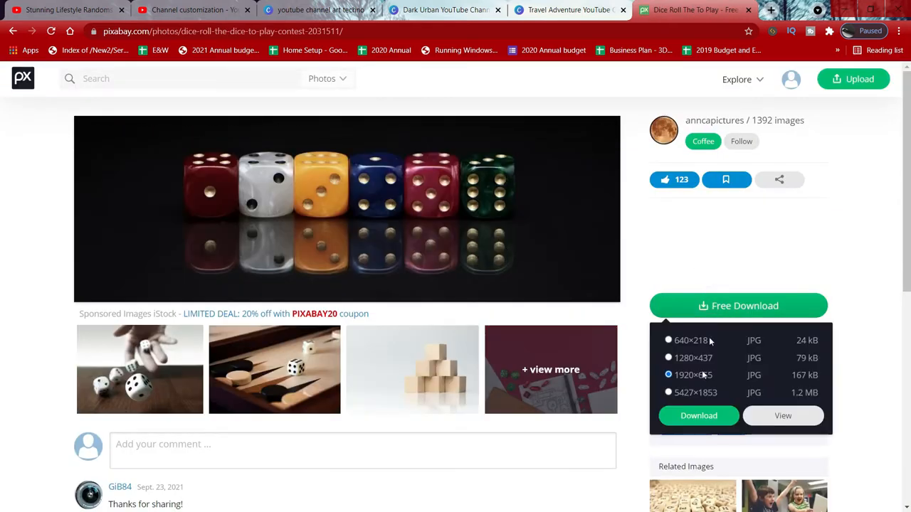
{"action": "left_click", "coordinate": [698, 418]}
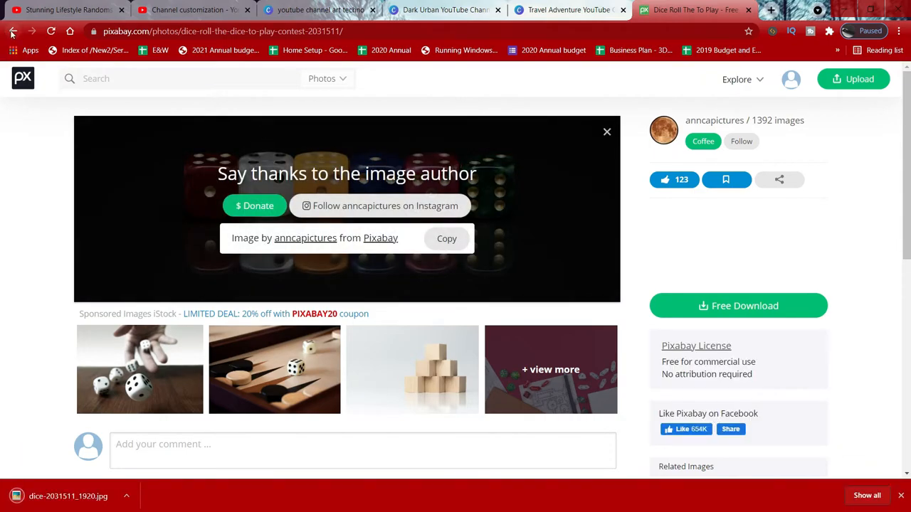
Step: Return to the randoms results and download the Rubik cube photo at 1920×1080
{"action": "left_click", "coordinate": [12, 34]}
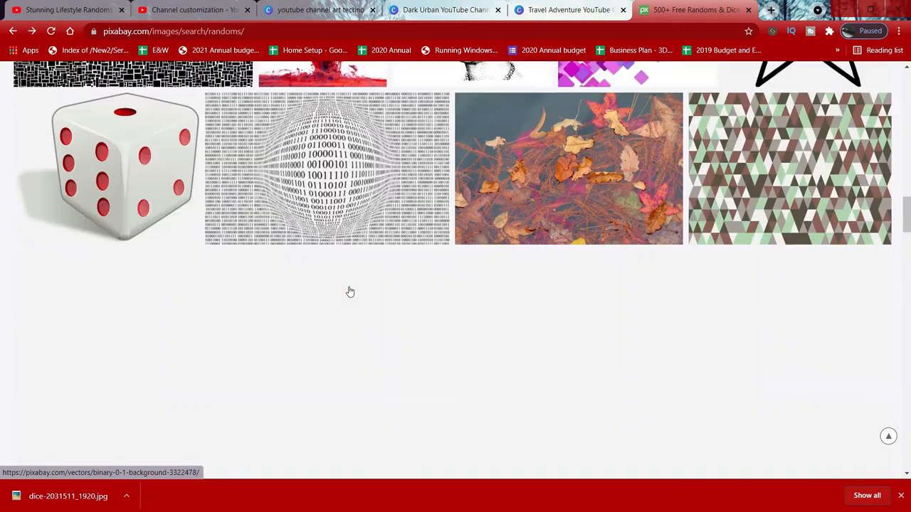
{"action": "scroll", "coordinate": [349, 291], "scroll_direction": "down", "scroll_amount": 4}
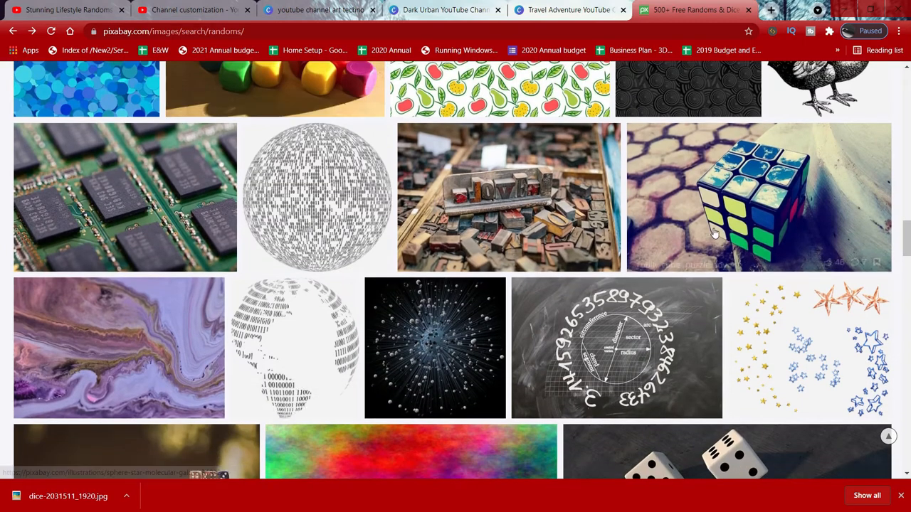
{"action": "left_click", "coordinate": [746, 207]}
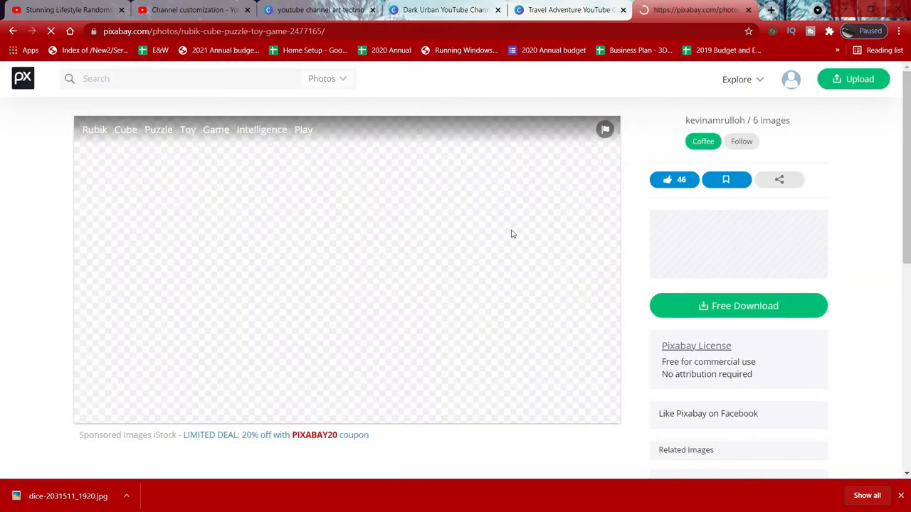
{"action": "left_click", "coordinate": [702, 304]}
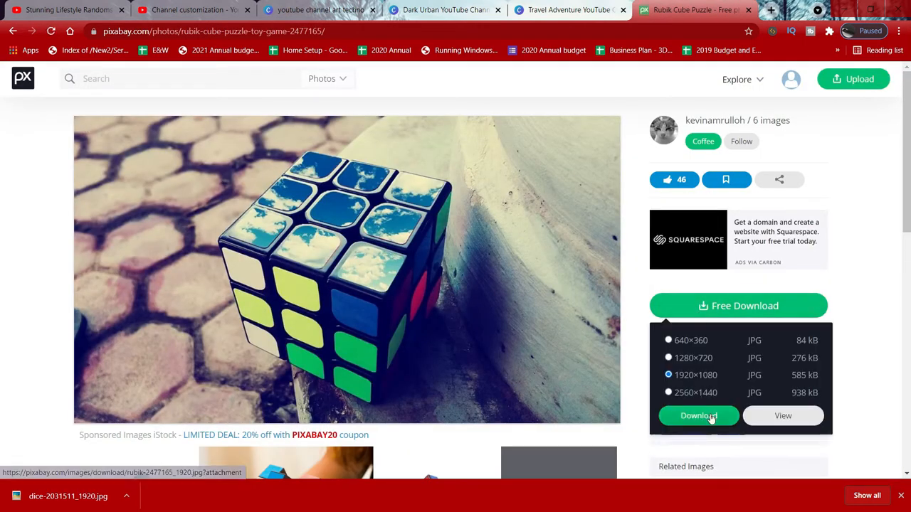
{"action": "left_click", "coordinate": [699, 416]}
Step: Open the downloaded dice and Rubik cube images
{"action": "left_click", "coordinate": [157, 493]}
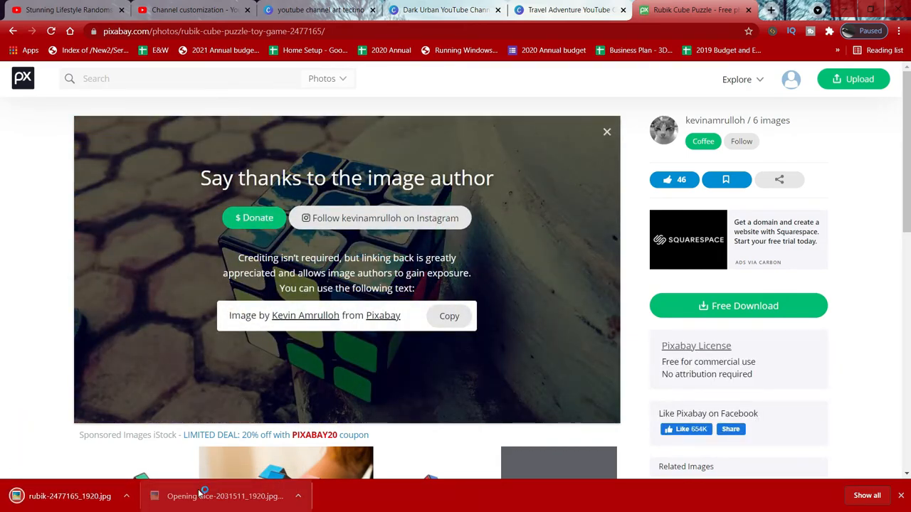
{"action": "left_click", "coordinate": [73, 498]}
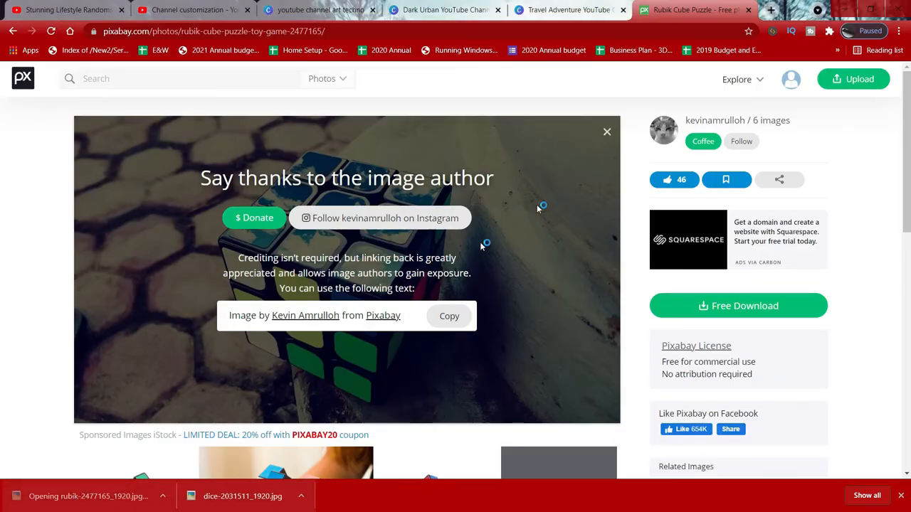
{"action": "key", "text": "Escape"}
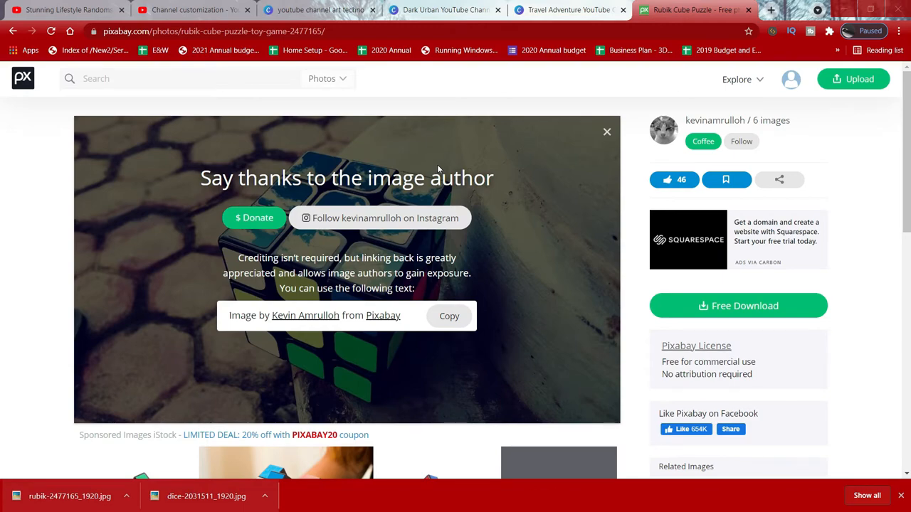
Step: Launch Photoshop from the desktop shortcut
{"action": "key", "text": "super"}
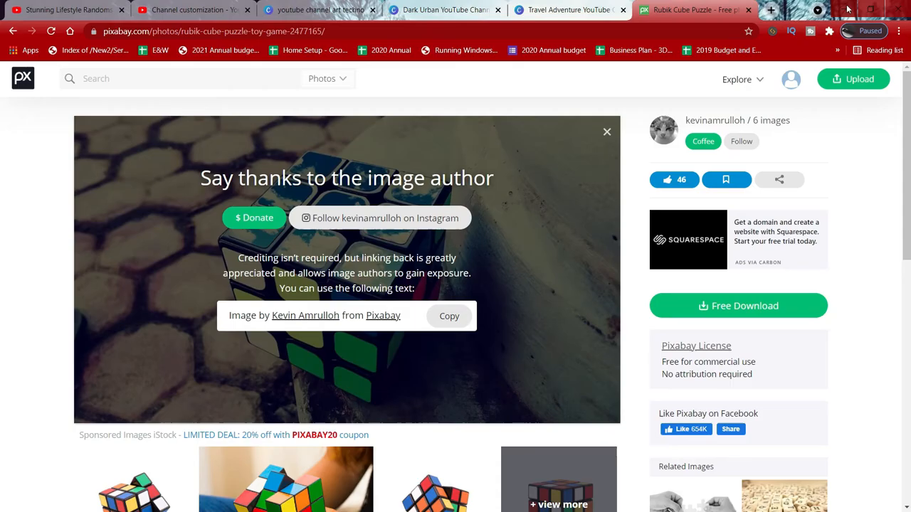
{"action": "left_click", "coordinate": [847, 8]}
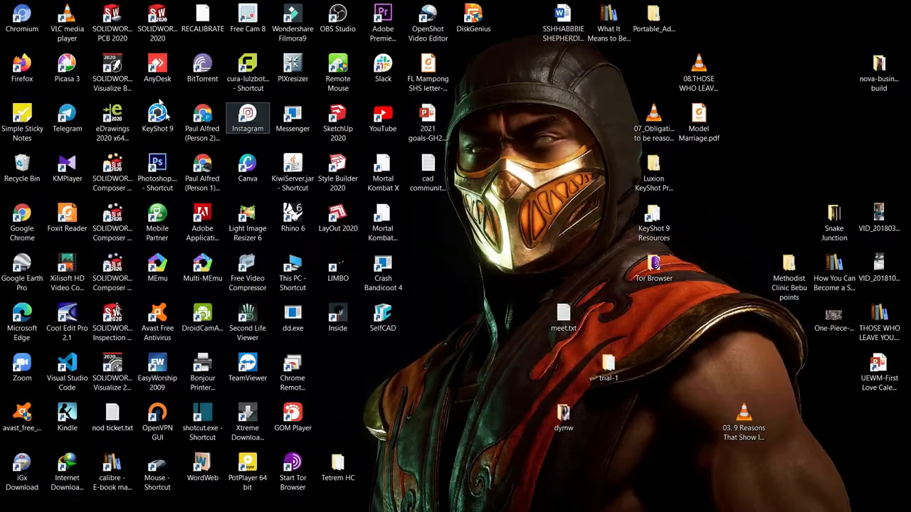
{"action": "double_click", "coordinate": [160, 165]}
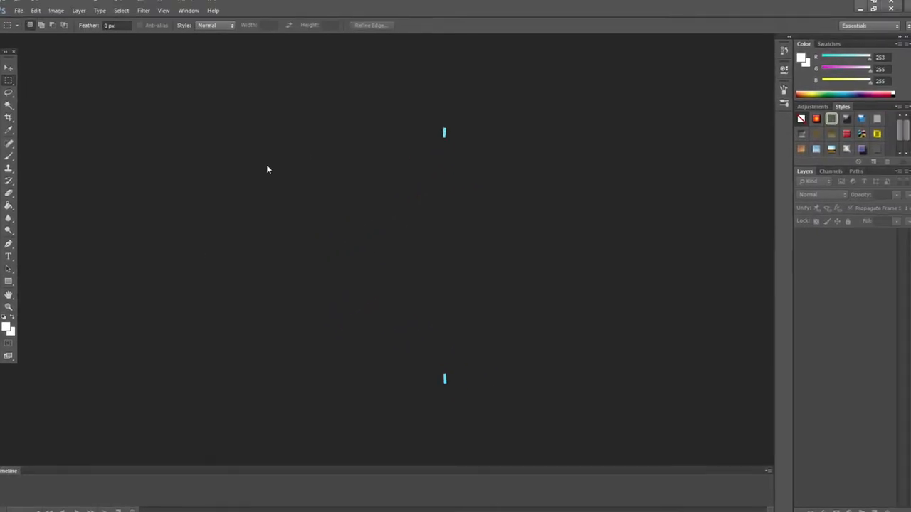
Step: Switch to YouTube Studio and highlight the banner image's 2048 x 1152 pixels size guidance
{"action": "key", "text": "alt+Tab"}
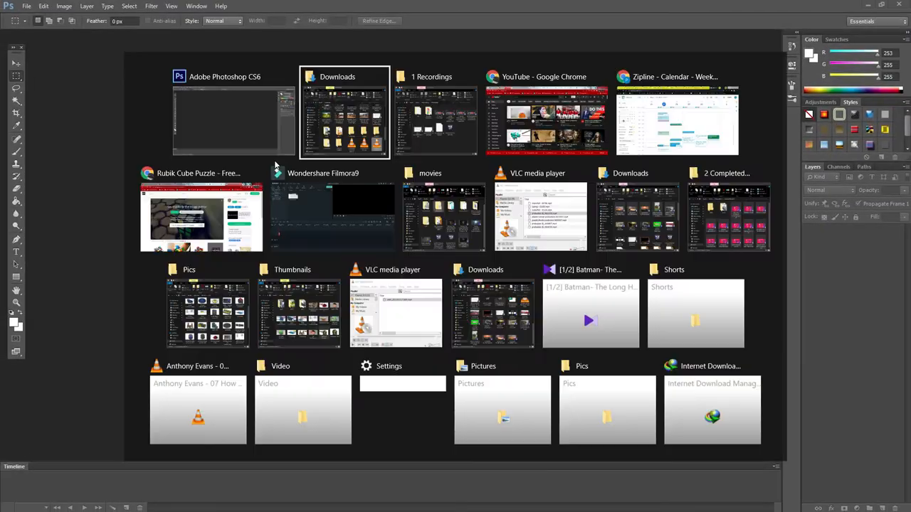
{"action": "key", "text": "alt+Tab"}
{"action": "key", "text": "alt+Tab"}
{"action": "key", "text": "alt+Tab"}
{"action": "key", "text": "alt+Tab"}
{"action": "key", "text": "alt+Tab"}
{"action": "key", "text": "alt+Tab"}
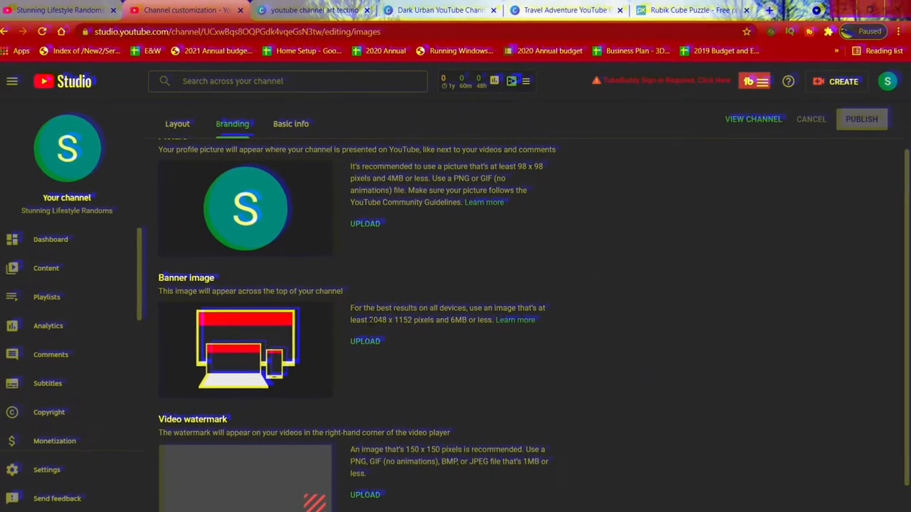
{"action": "left_click_drag", "start_coordinate": [373, 317], "coordinate": [420, 319]}
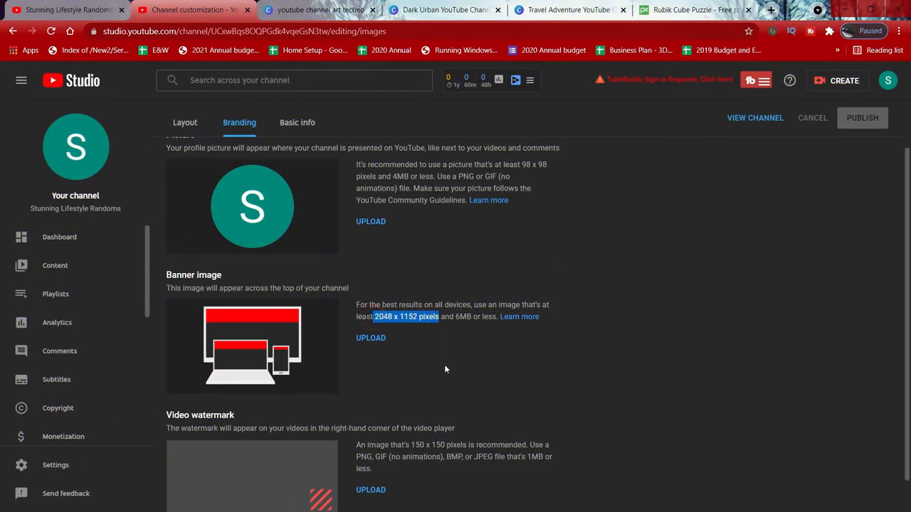
Step: Back in Photoshop, create a new document 2048 by 1152 pixels
{"action": "key", "text": "alt+Tab"}
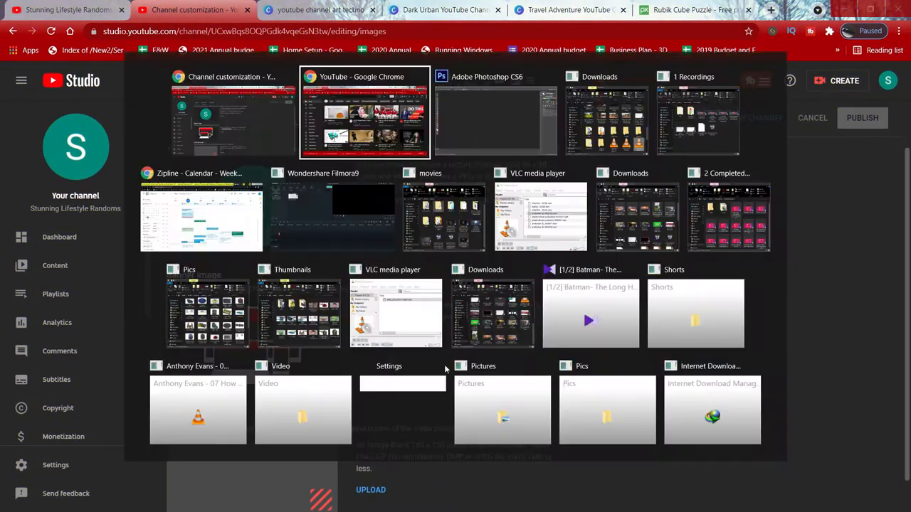
{"action": "key", "text": "alt+Tab"}
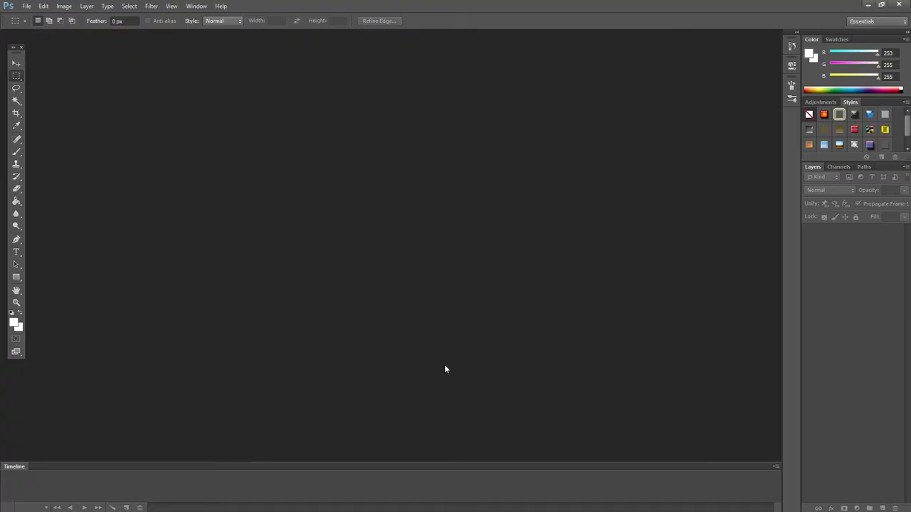
{"action": "key", "text": "ctrl+n"}
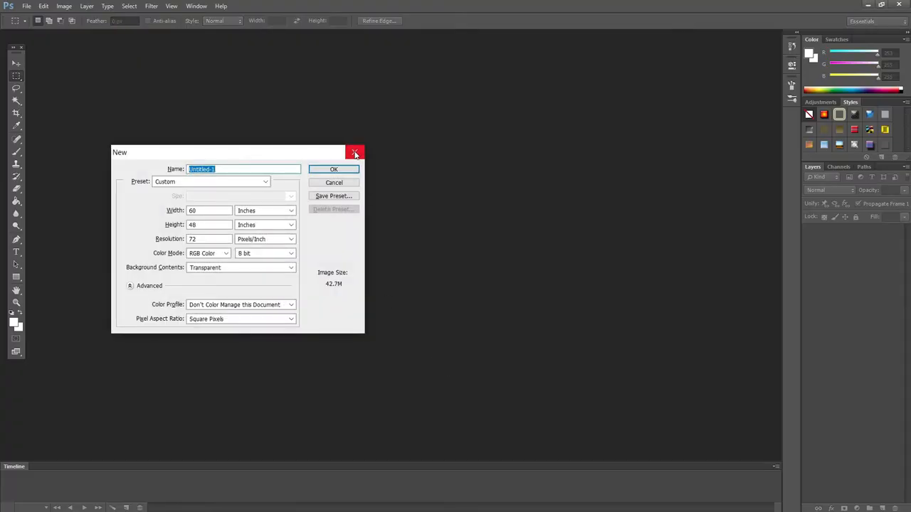
{"action": "left_click", "coordinate": [356, 154]}
{"action": "left_click", "coordinate": [26, 5]}
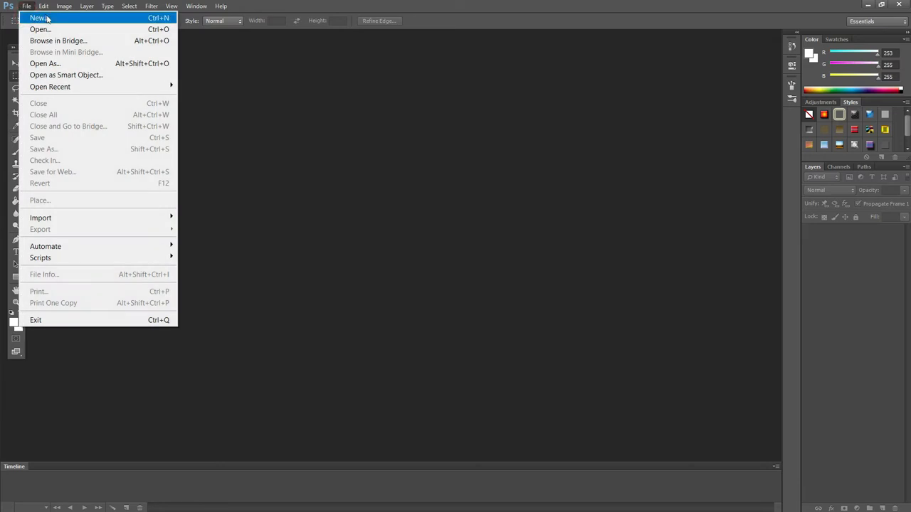
{"action": "left_click", "coordinate": [47, 19]}
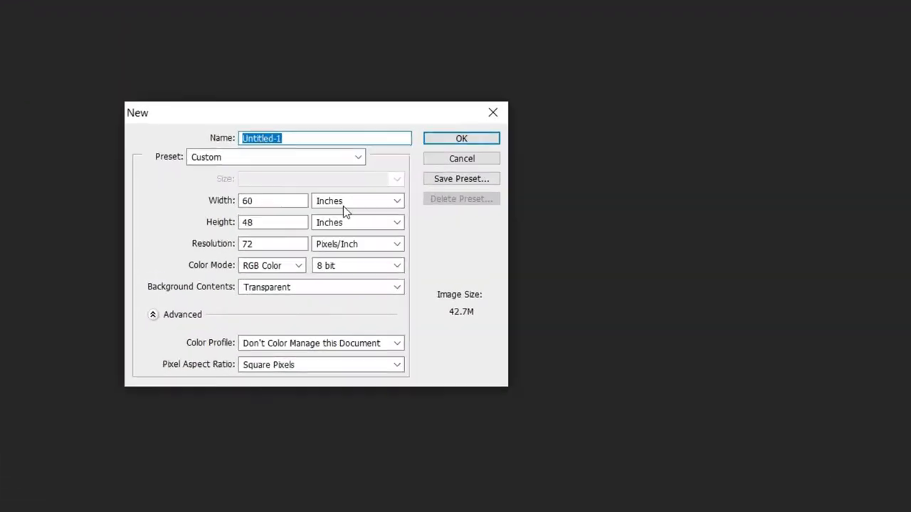
{"action": "left_click", "coordinate": [256, 212]}
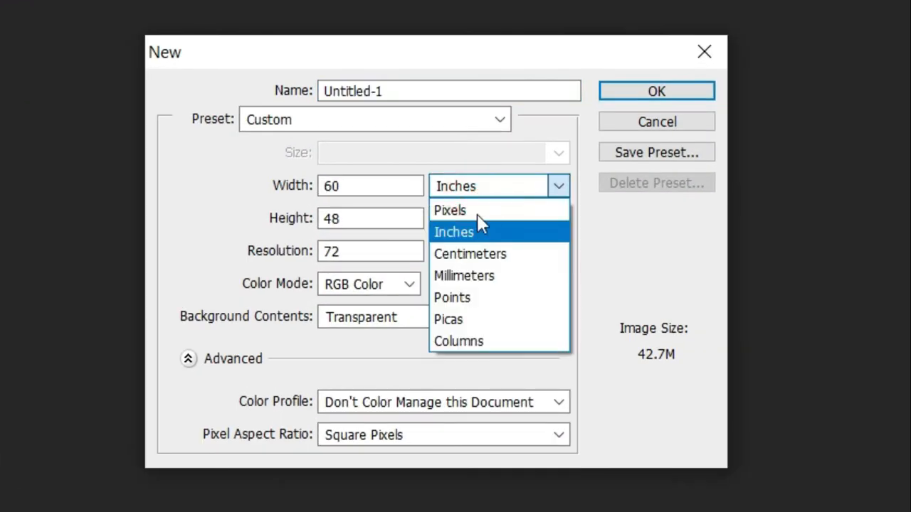
{"action": "left_click", "coordinate": [537, 217]}
{"action": "double_click", "coordinate": [362, 185]}
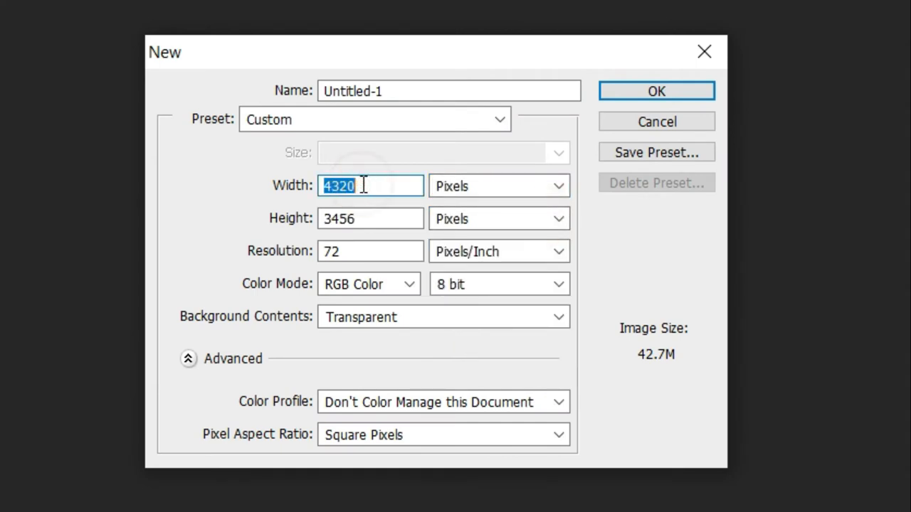
{"action": "type", "text": "2048"}
{"action": "key", "text": "Tab"}
{"action": "key", "text": "Tab"}
{"action": "type", "text": "1152"}
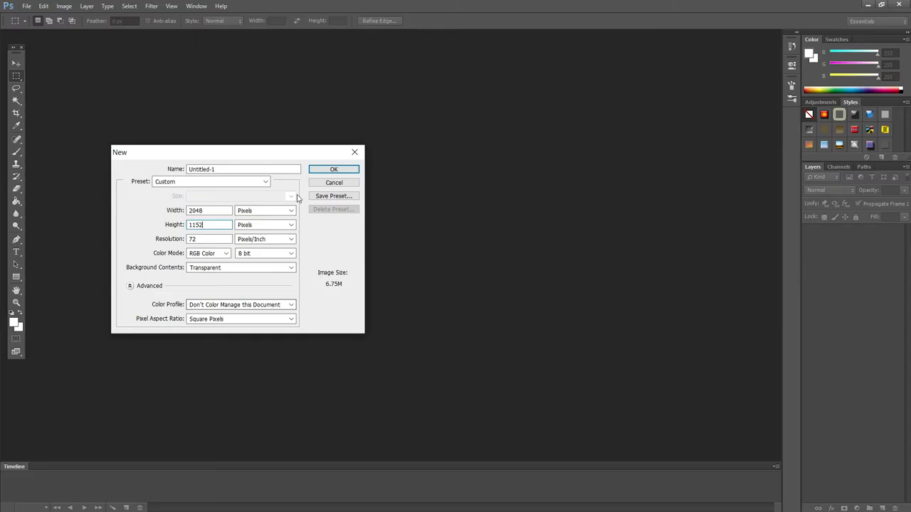
{"action": "left_click", "coordinate": [634, 94]}
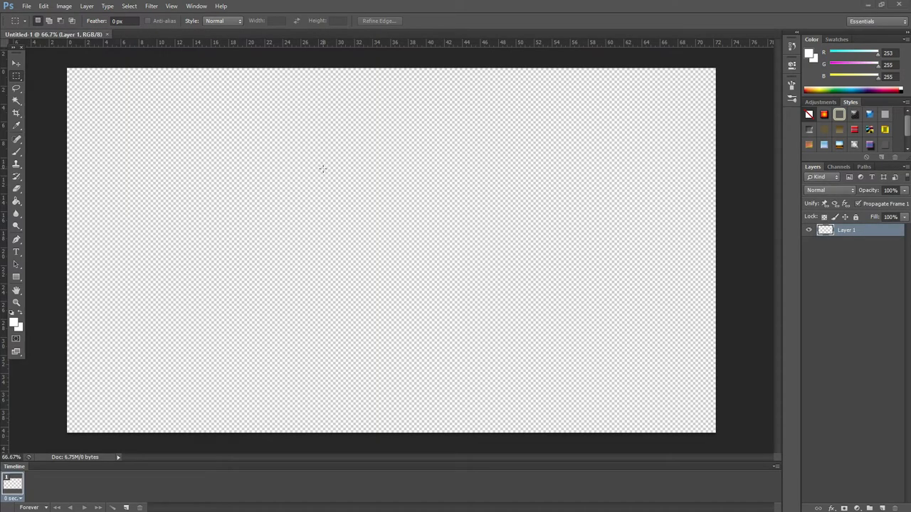
Step: Bring the downloaded dice image from the Downloads folder into the new document
{"action": "key", "text": "super+e"}
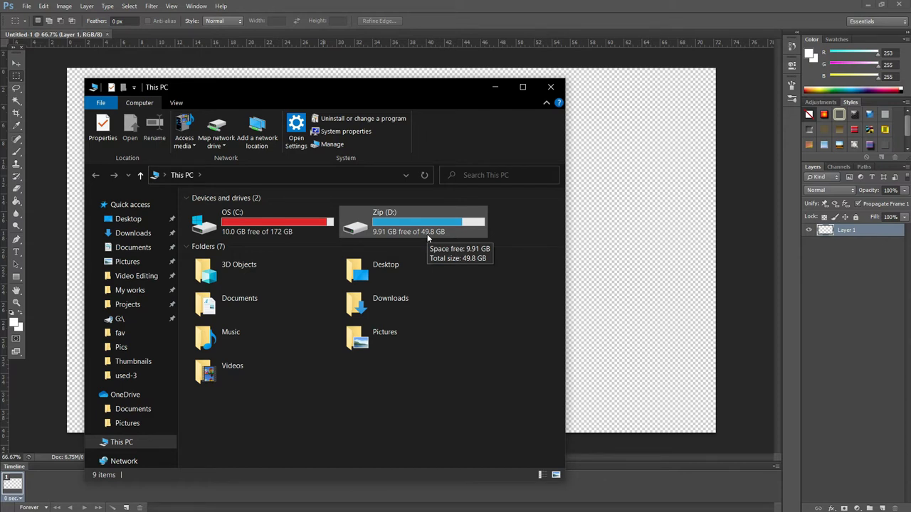
{"action": "double_click", "coordinate": [393, 303]}
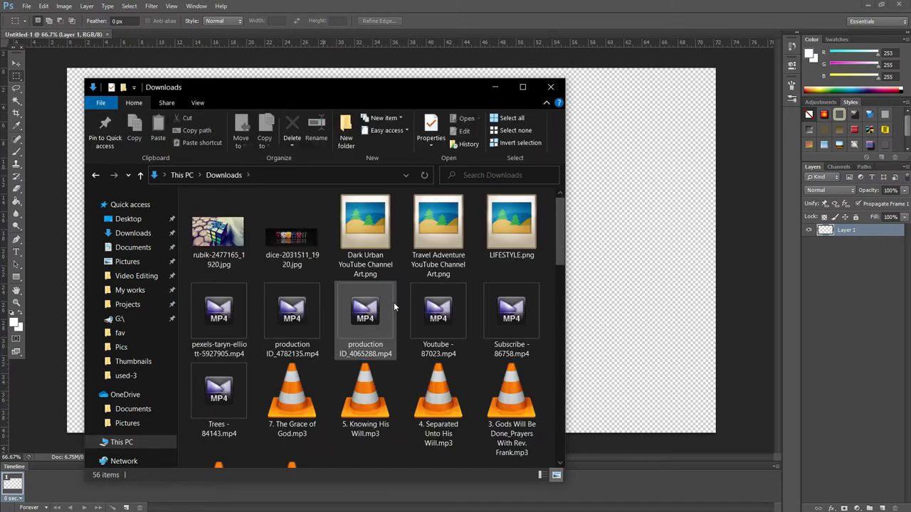
{"action": "left_click", "coordinate": [282, 237]}
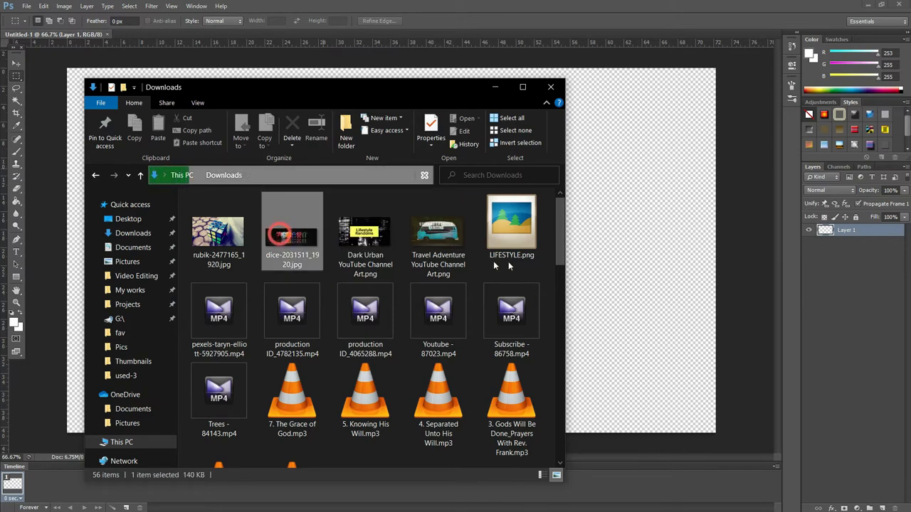
{"action": "left_click", "coordinate": [574, 271]}
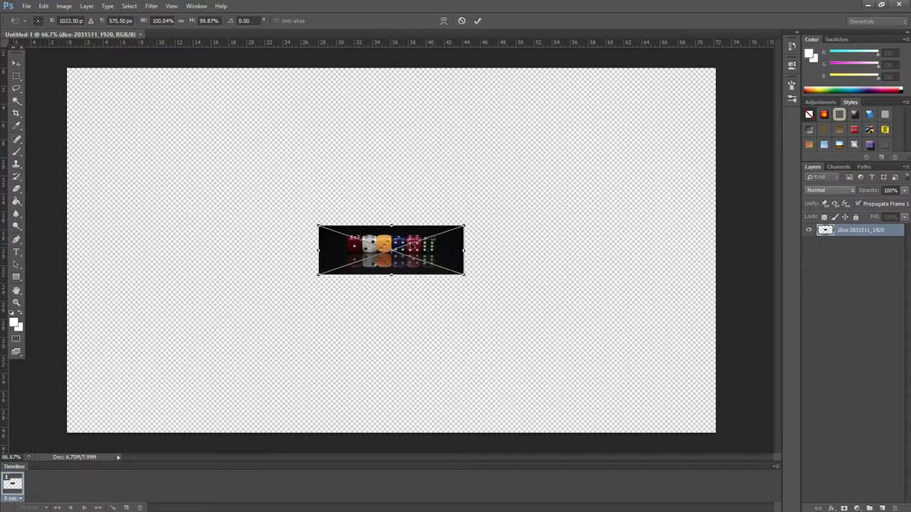
Step: Enlarge the placed dice image to cover most of the canvas and commit the transform
{"action": "left_click_drag", "start_coordinate": [393, 236], "coordinate": [133, 79]}
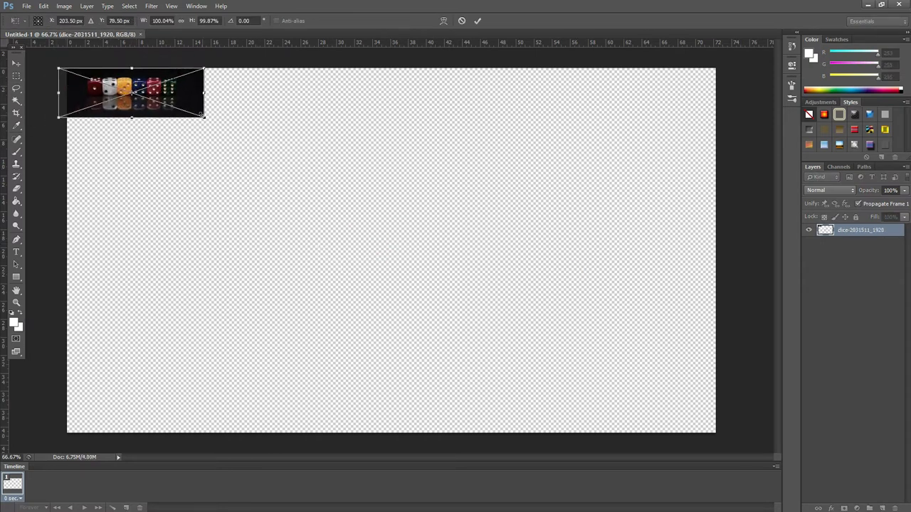
{"action": "left_click_drag", "start_coordinate": [204, 120], "coordinate": [727, 304]}
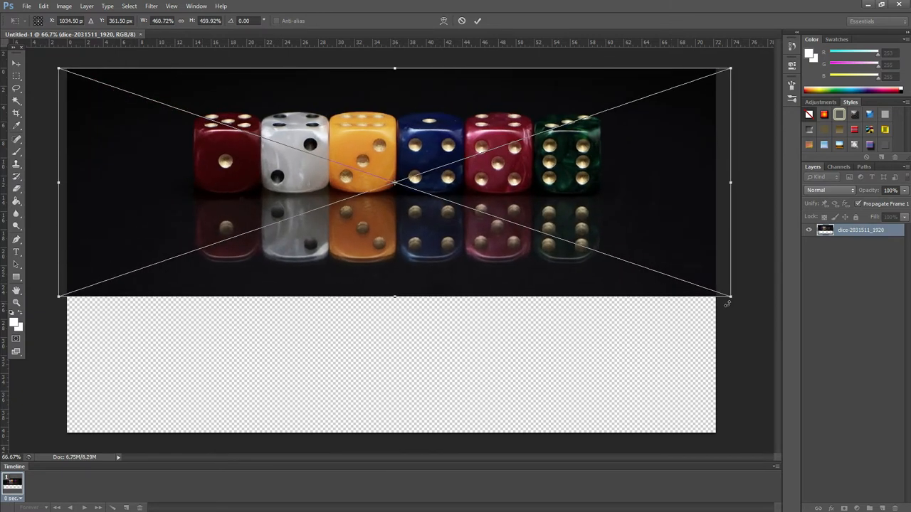
{"action": "left_click_drag", "start_coordinate": [622, 193], "coordinate": [566, 173]}
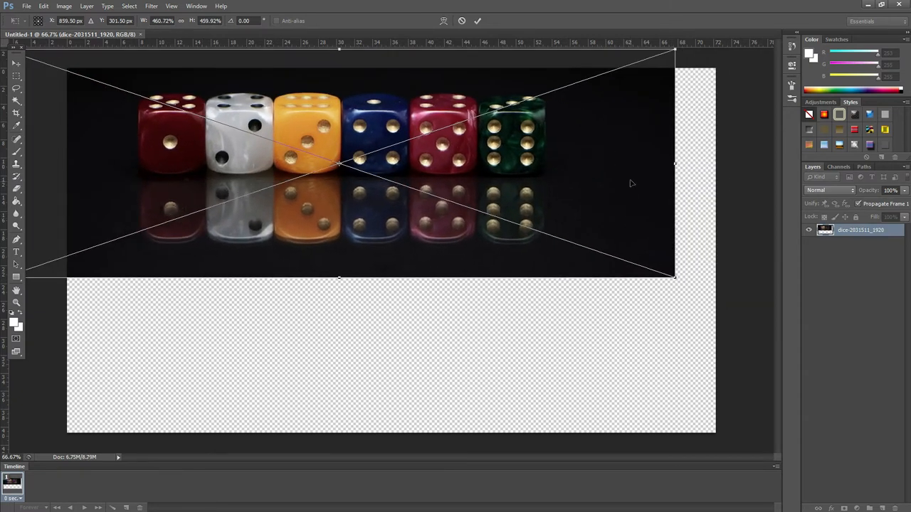
{"action": "left_click_drag", "start_coordinate": [629, 184], "coordinate": [465, 203]}
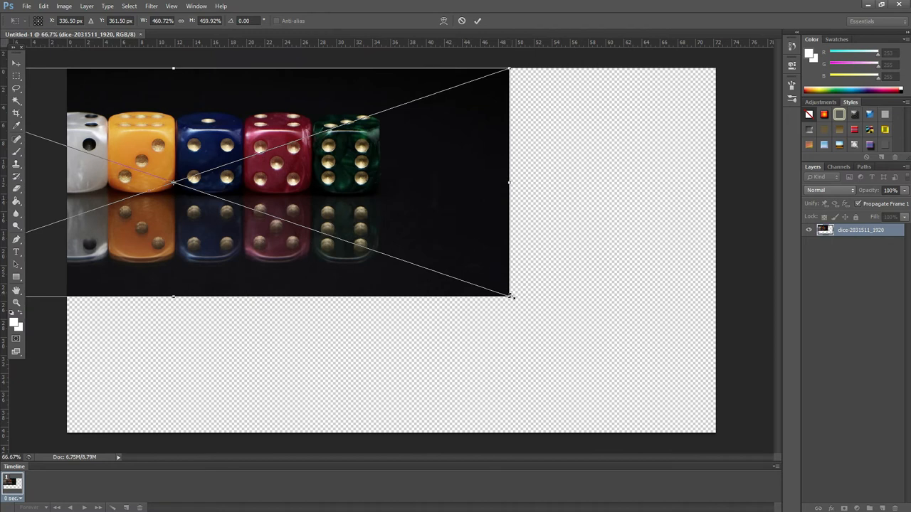
{"action": "left_click_drag", "start_coordinate": [511, 296], "coordinate": [849, 420]}
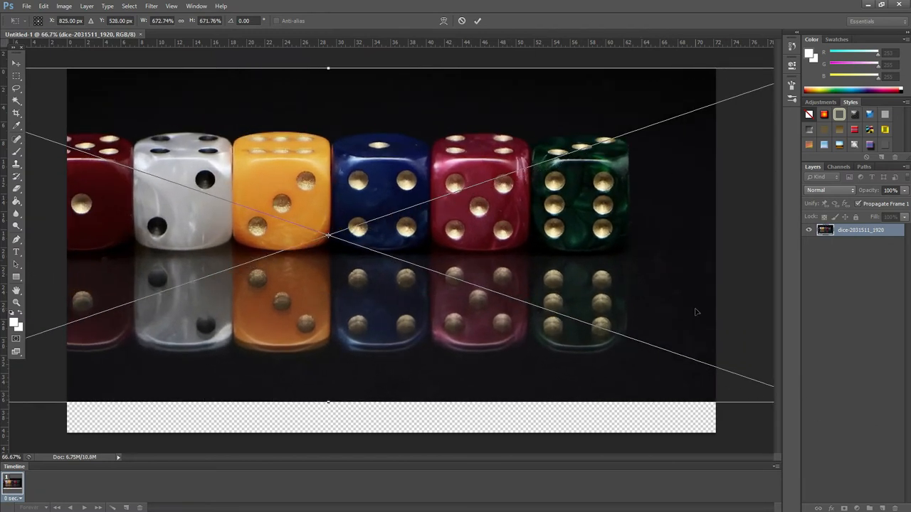
{"action": "double_click", "coordinate": [667, 281]}
{"action": "left_click", "coordinate": [598, 228]}
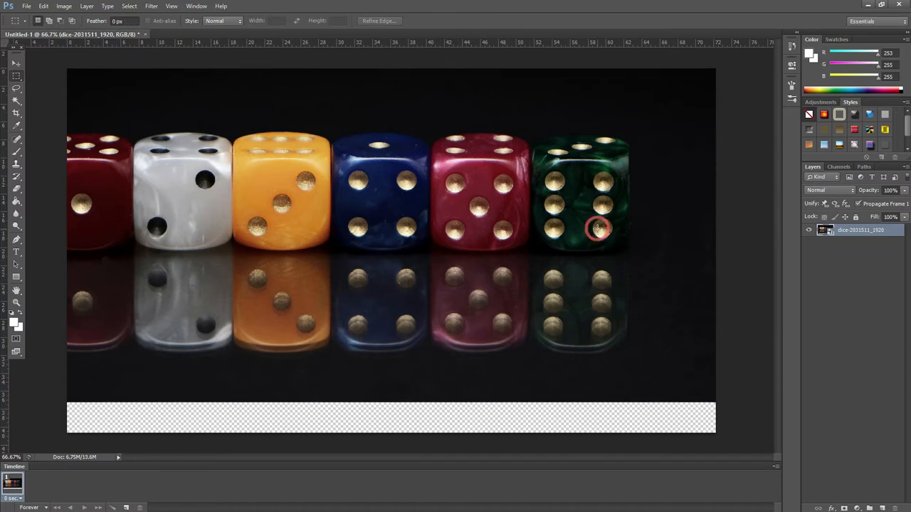
Step: Rescale the dice image so it spans the full banner width, centred vertically, and place it
{"action": "left_click", "coordinate": [16, 63]}
{"action": "left_click_drag", "start_coordinate": [490, 235], "coordinate": [376, 235]}
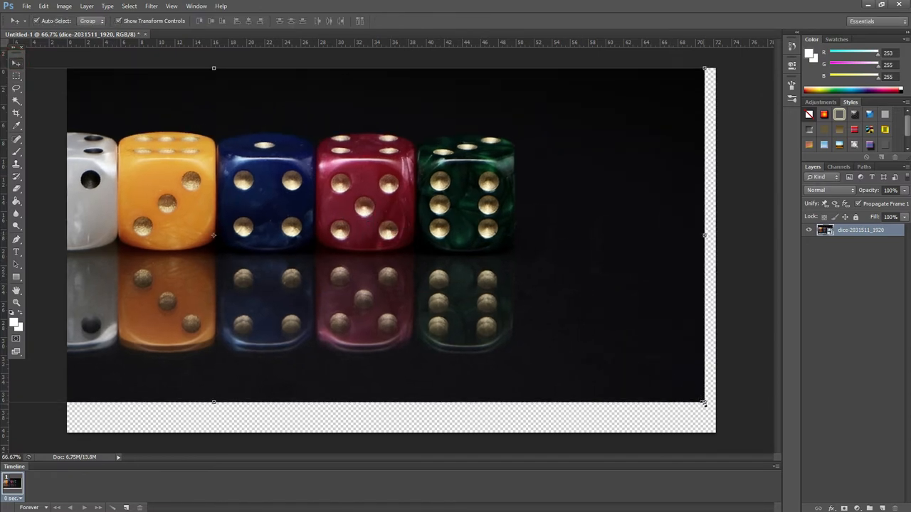
{"action": "left_click_drag", "start_coordinate": [704, 403], "coordinate": [494, 327]}
{"action": "left_click_drag", "start_coordinate": [394, 224], "coordinate": [665, 279]}
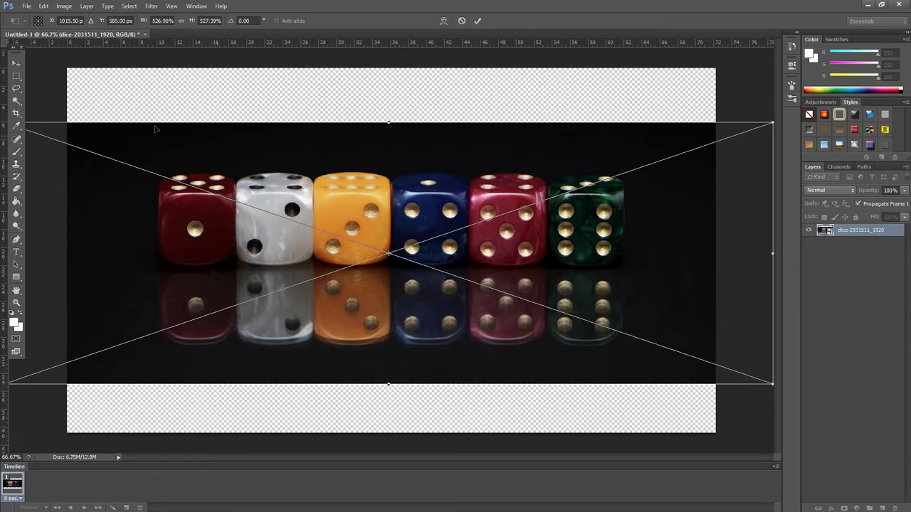
{"action": "left_click", "coordinate": [17, 63]}
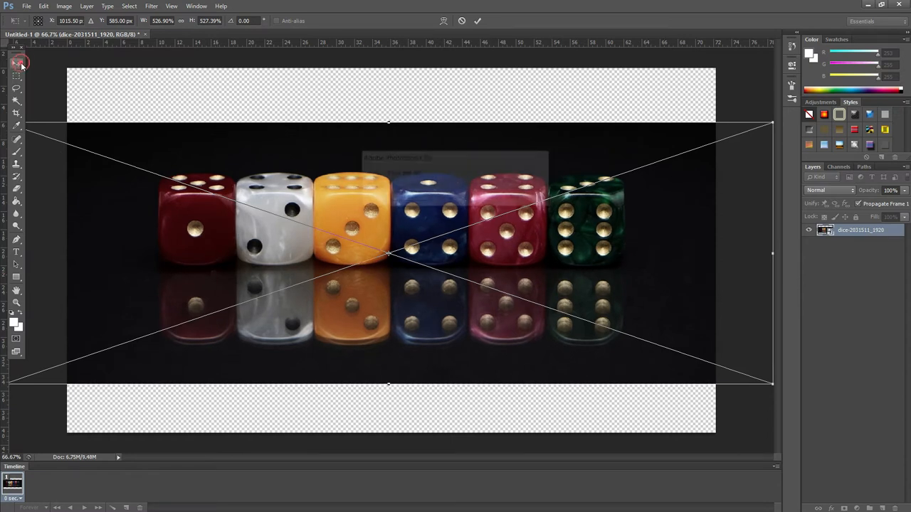
{"action": "left_click", "coordinate": [402, 199]}
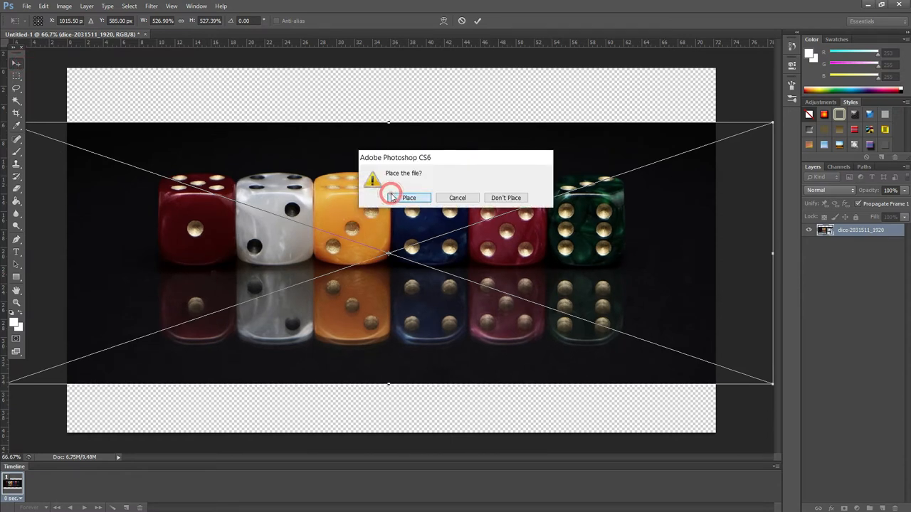
Step: Draw a white rectangle covering the whole canvas and move its layer beneath the dice image
{"action": "left_click", "coordinate": [32, 80]}
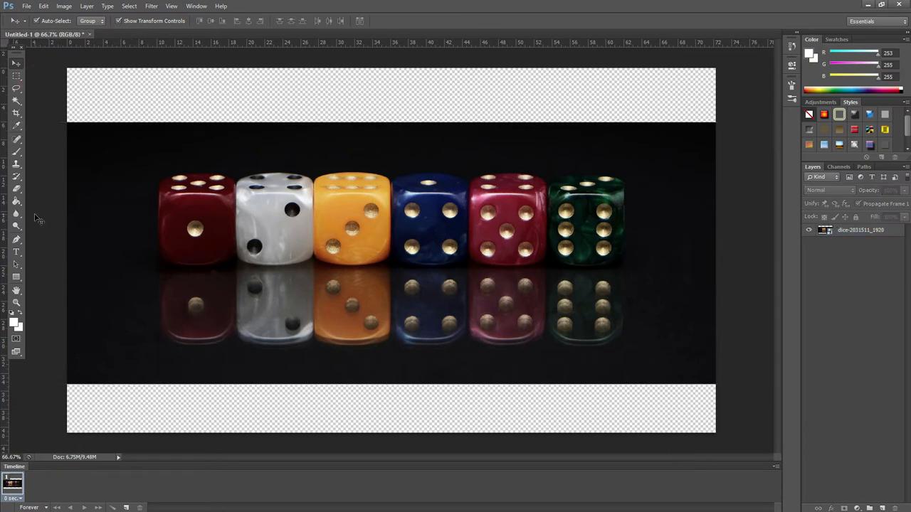
{"action": "left_click", "coordinate": [17, 277]}
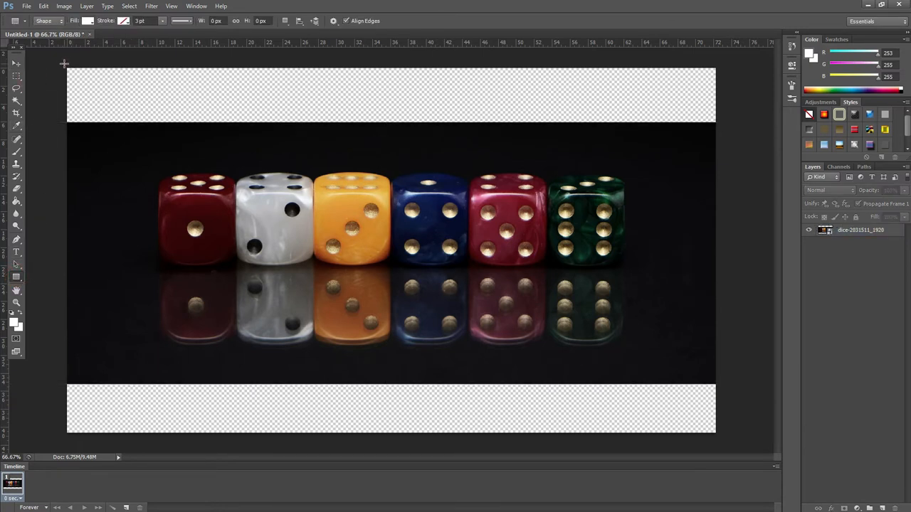
{"action": "left_click_drag", "start_coordinate": [64, 64], "coordinate": [720, 437]}
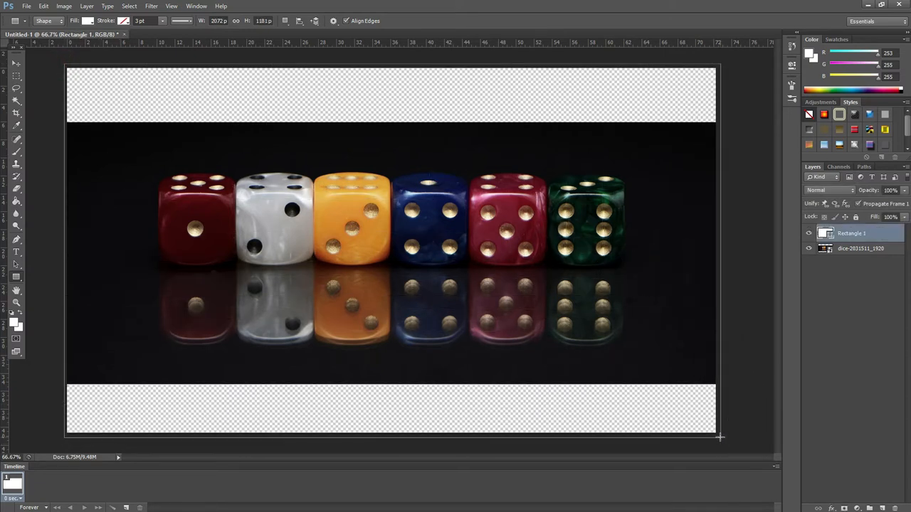
{"action": "left_click", "coordinate": [17, 63]}
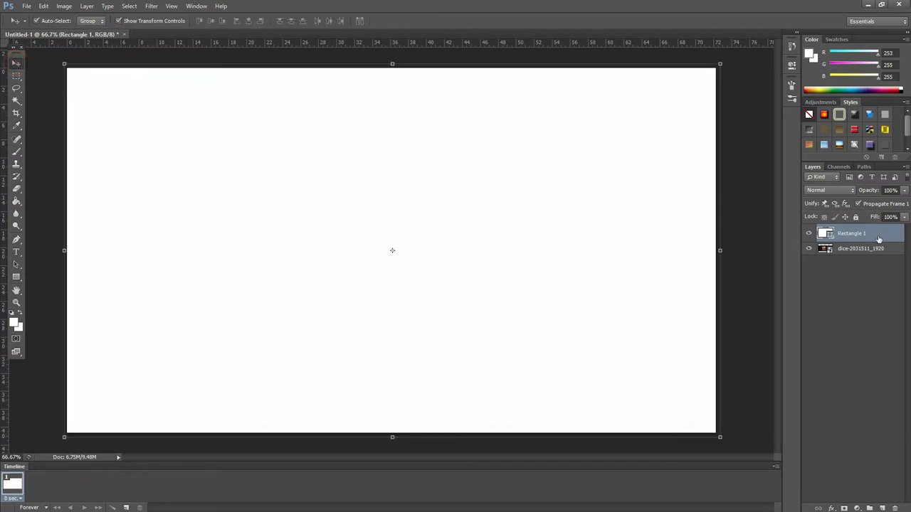
{"action": "left_click_drag", "start_coordinate": [878, 239], "coordinate": [879, 257]}
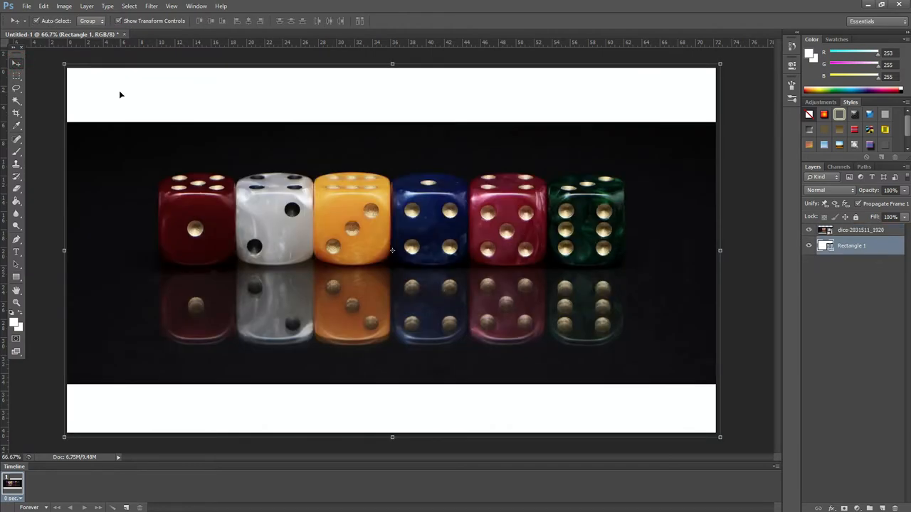
Step: Nudge the dice image slightly upward on the banner
{"action": "left_click", "coordinate": [160, 186]}
{"action": "key", "text": "Up"}
{"action": "key", "text": "Up"}
{"action": "key", "text": "Up"}
{"action": "key", "text": "Up"}
{"action": "key", "text": "Up"}
{"action": "key", "text": "Up"}
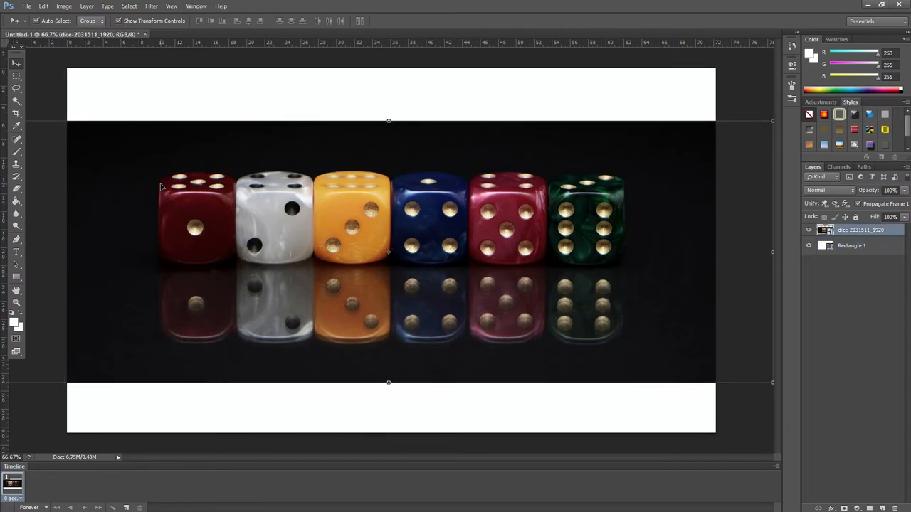
{"action": "mouse_move", "coordinate": [179, 217]}
{"action": "left_mouse_down"}
{"action": "mouse_move", "coordinate": [177, 205]}
{"action": "mouse_move", "coordinate": [186, 211]}
{"action": "left_mouse_up"}
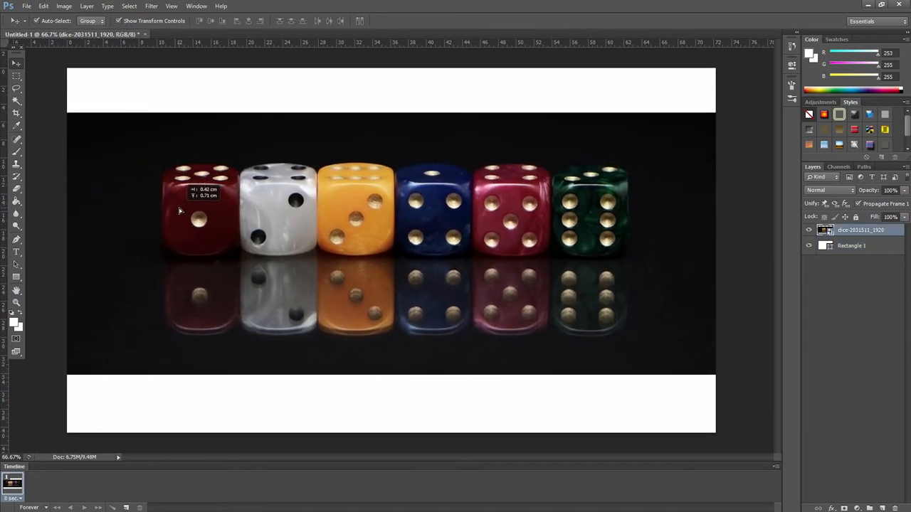
{"action": "left_click", "coordinate": [49, 75]}
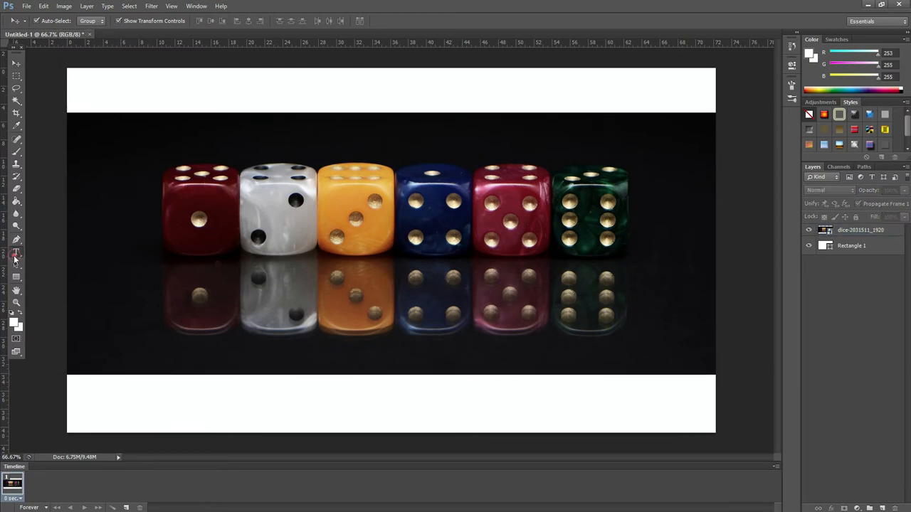
Step: Add a 48 pt text layer reading STUNNING above the dice and position it near the upper left
{"action": "left_click", "coordinate": [16, 253]}
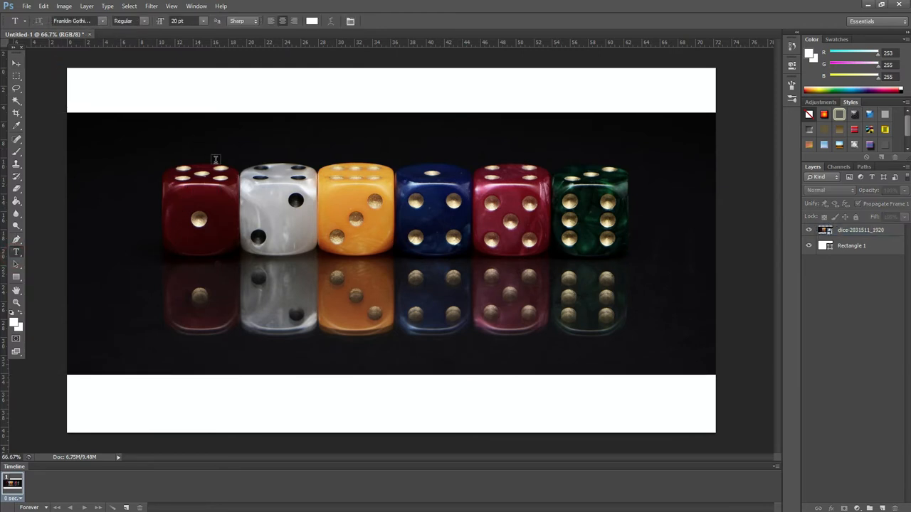
{"action": "left_click", "coordinate": [203, 107]}
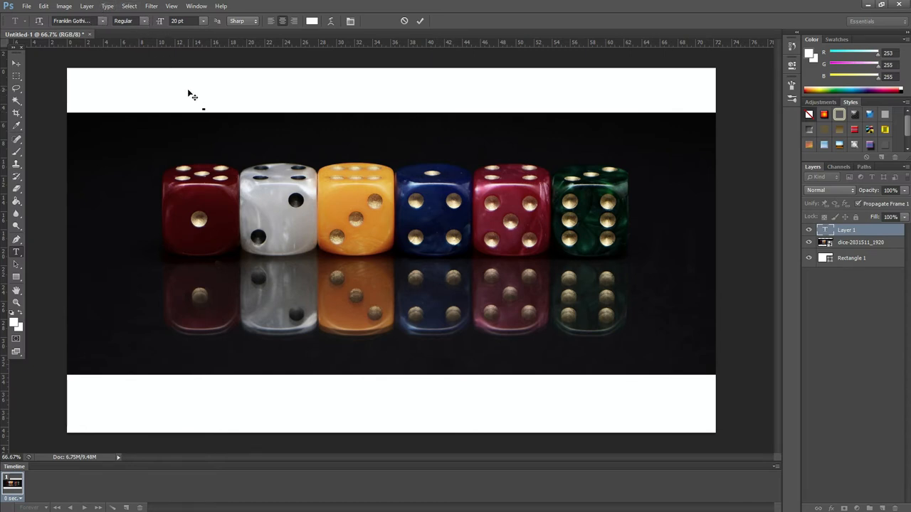
{"action": "left_click", "coordinate": [203, 21]}
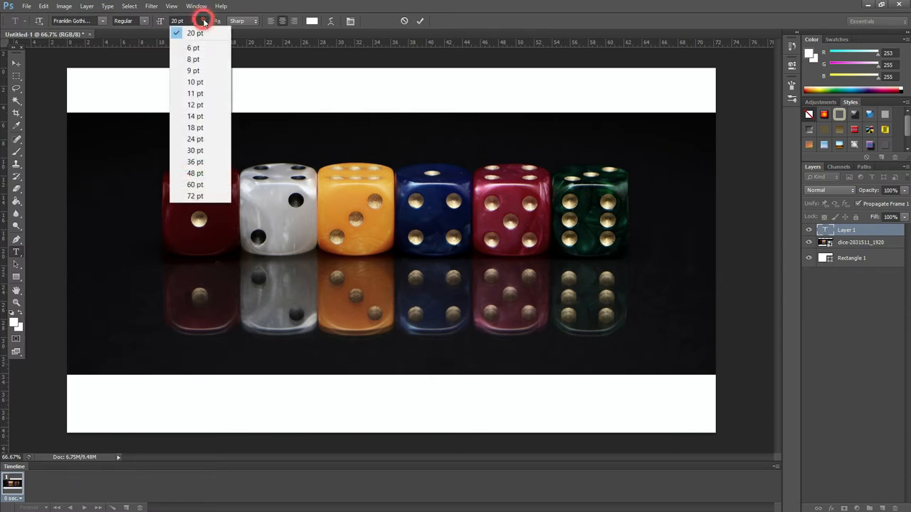
{"action": "left_click", "coordinate": [198, 173]}
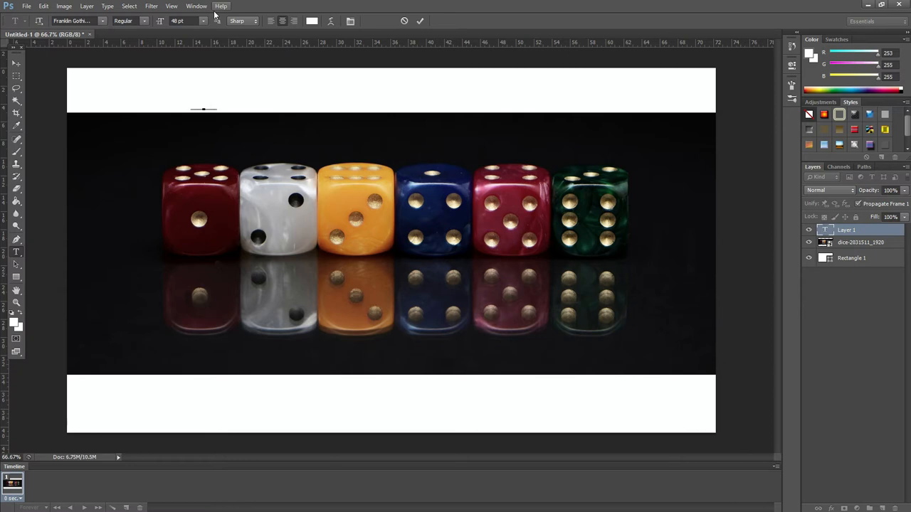
{"action": "left_click", "coordinate": [16, 62]}
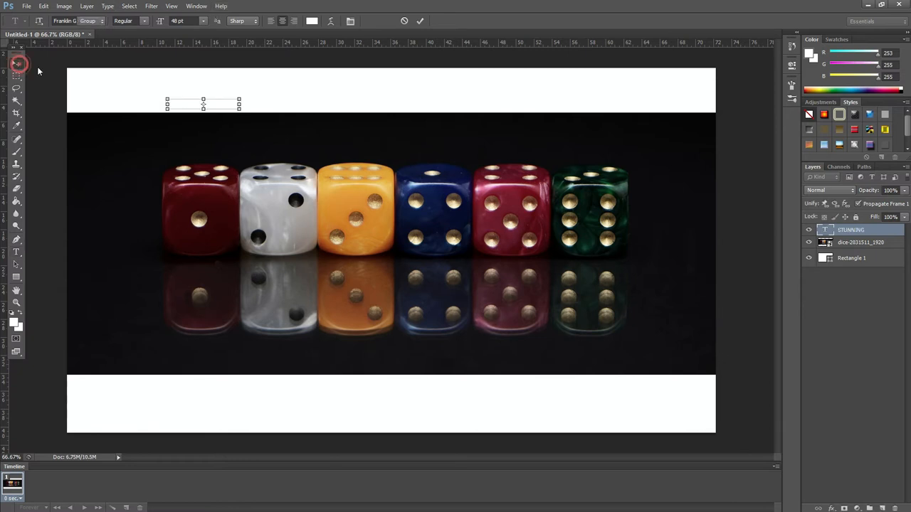
{"action": "left_click_drag", "start_coordinate": [217, 106], "coordinate": [229, 123]}
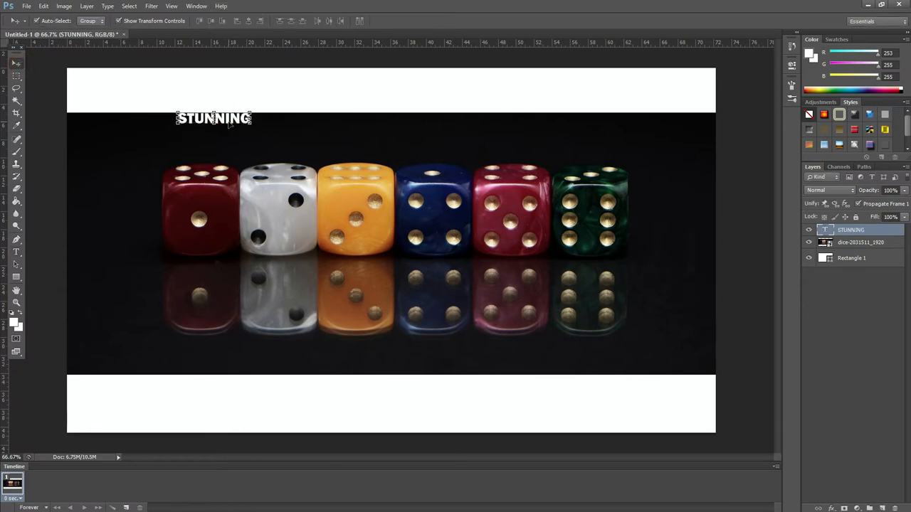
Step: Extend the title text to read STUNNING LIFESTYLE
{"action": "left_click", "coordinate": [16, 251]}
{"action": "left_click", "coordinate": [245, 117]}
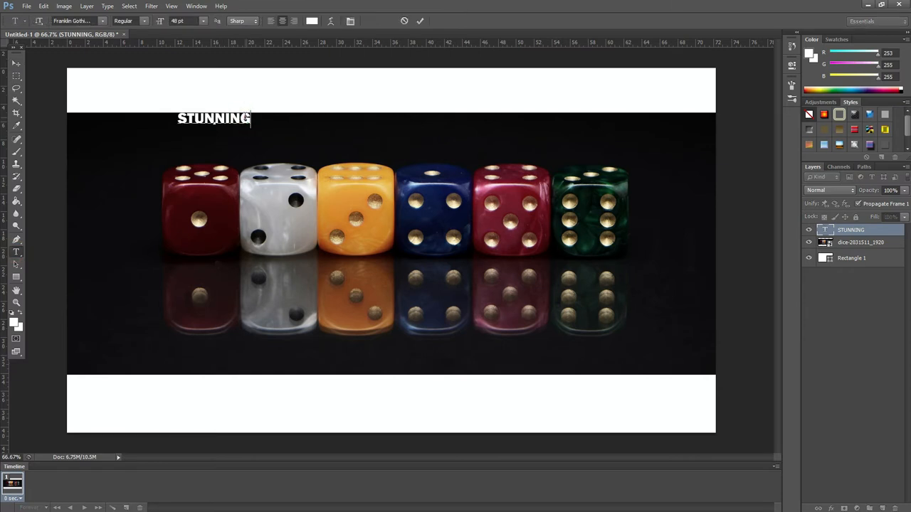
{"action": "type", "text": "LIFESTYLE"}
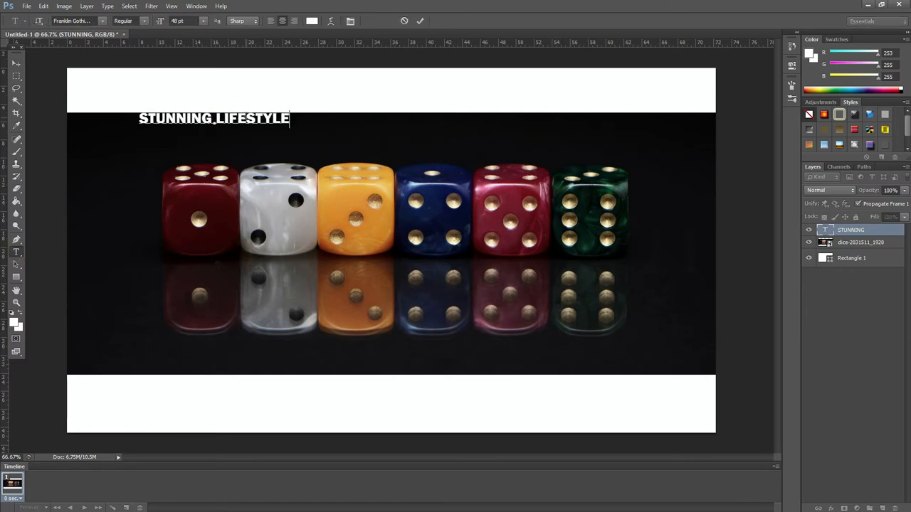
Step: Scale the title text up to span most of the banner width, move it upward, and apply the transformation
{"action": "left_click", "coordinate": [16, 62]}
{"action": "left_click_drag", "start_coordinate": [290, 124], "coordinate": [572, 175]}
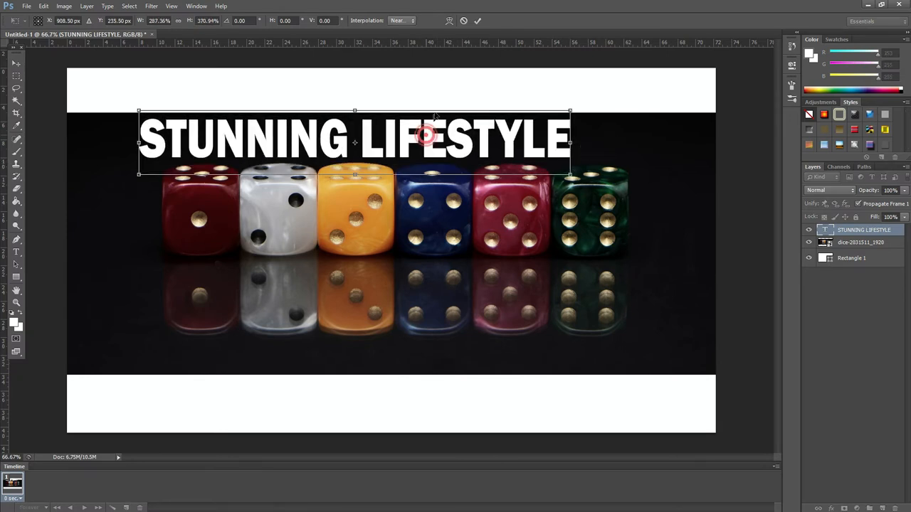
{"action": "left_click_drag", "start_coordinate": [425, 143], "coordinate": [441, 112]}
{"action": "left_click", "coordinate": [17, 64]}
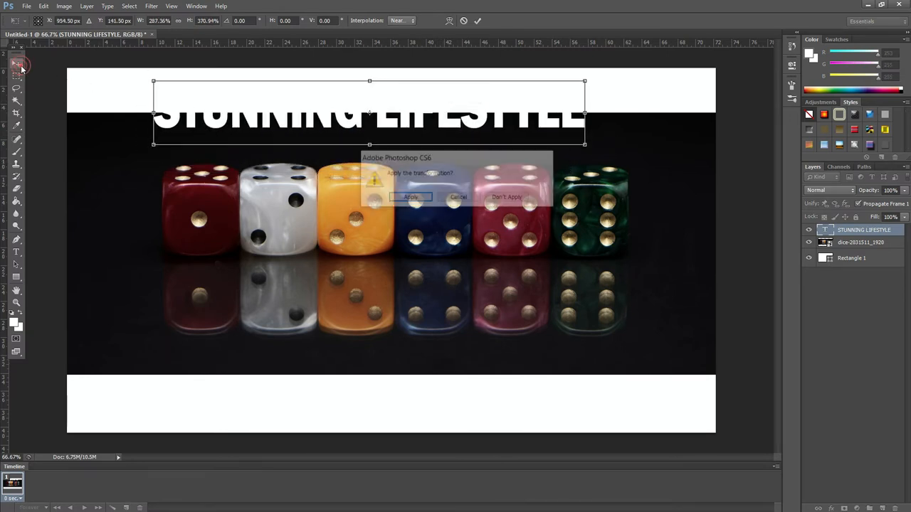
{"action": "left_click", "coordinate": [417, 198]}
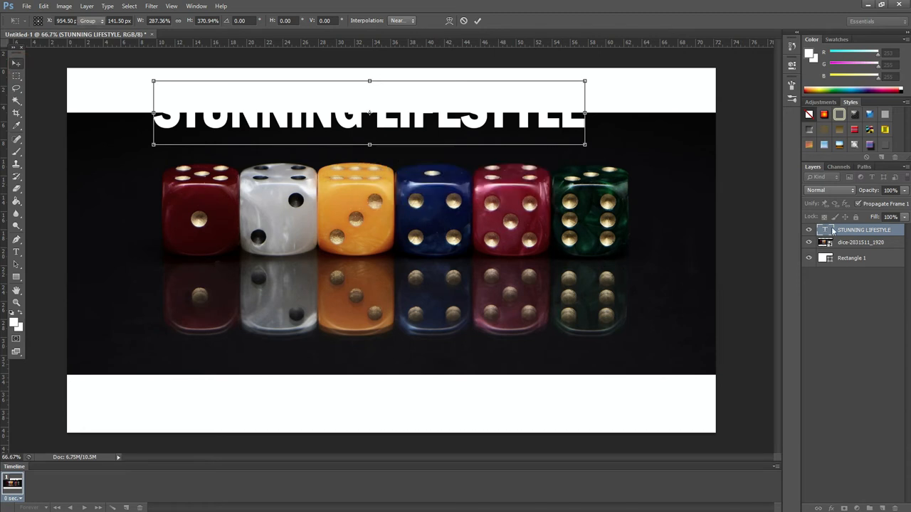
Step: Apply a color overlay to the title text, sampling the orange dice color de952c
{"action": "left_click", "coordinate": [878, 311]}
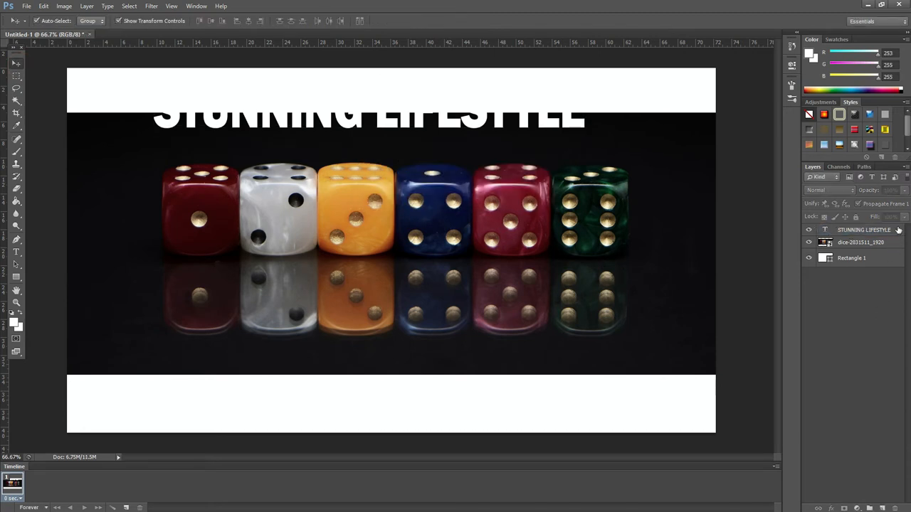
{"action": "left_click", "coordinate": [898, 229]}
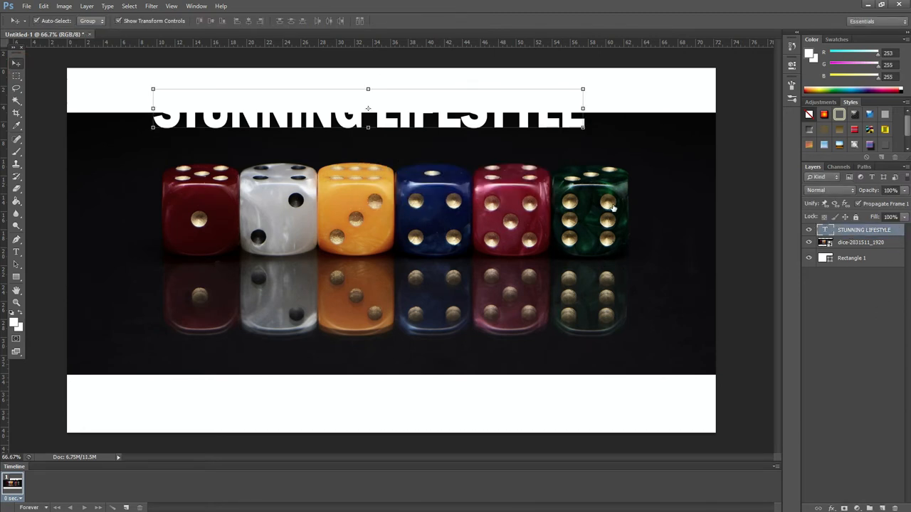
{"action": "double_click", "coordinate": [899, 232]}
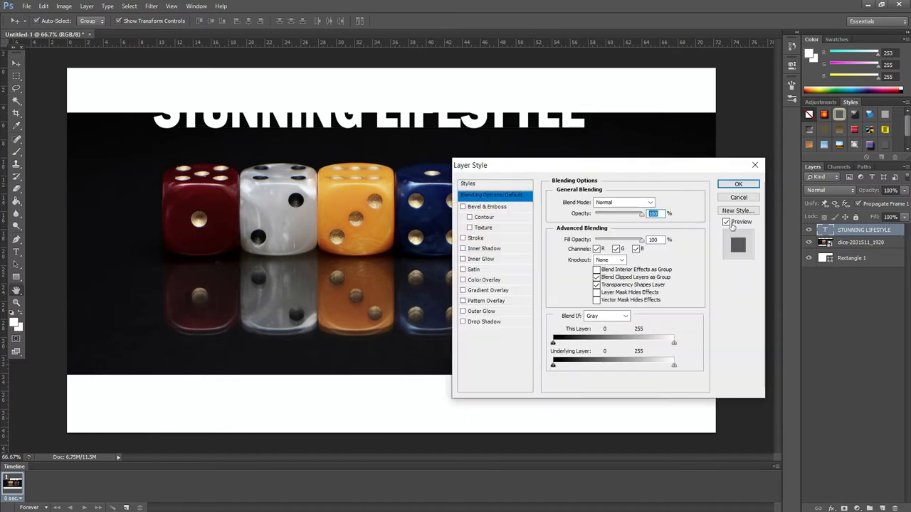
{"action": "left_click", "coordinate": [479, 282]}
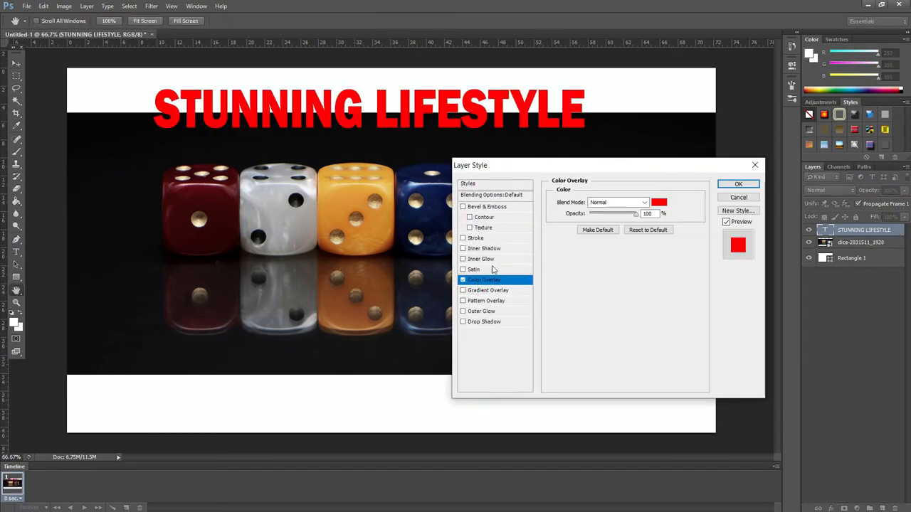
{"action": "left_click", "coordinate": [659, 203]}
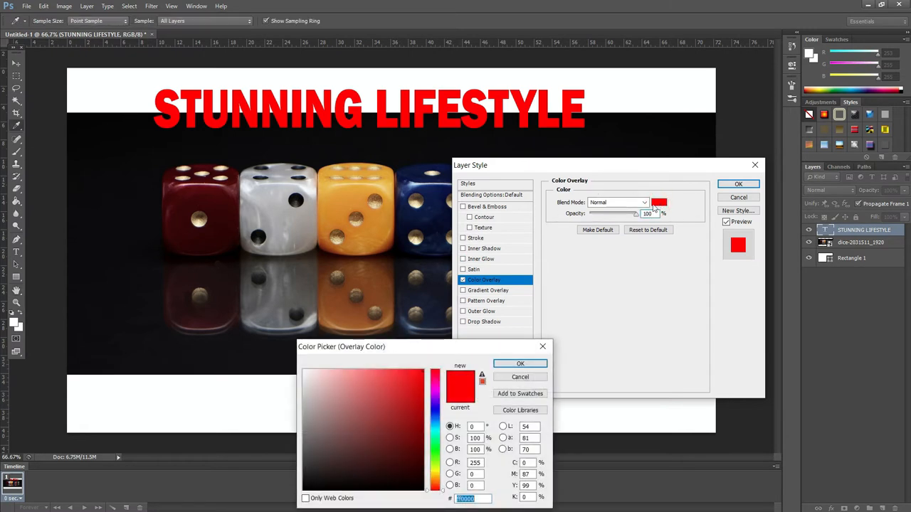
{"action": "left_click", "coordinate": [349, 198]}
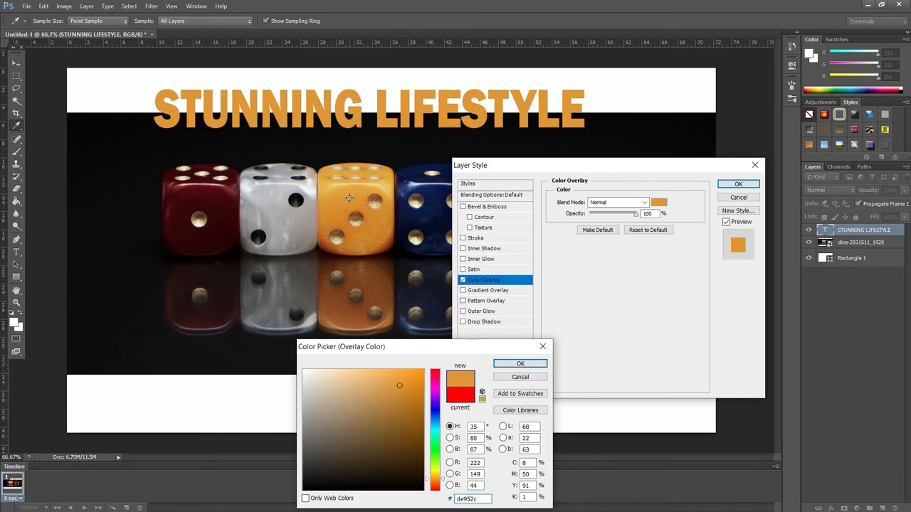
{"action": "left_click", "coordinate": [526, 363]}
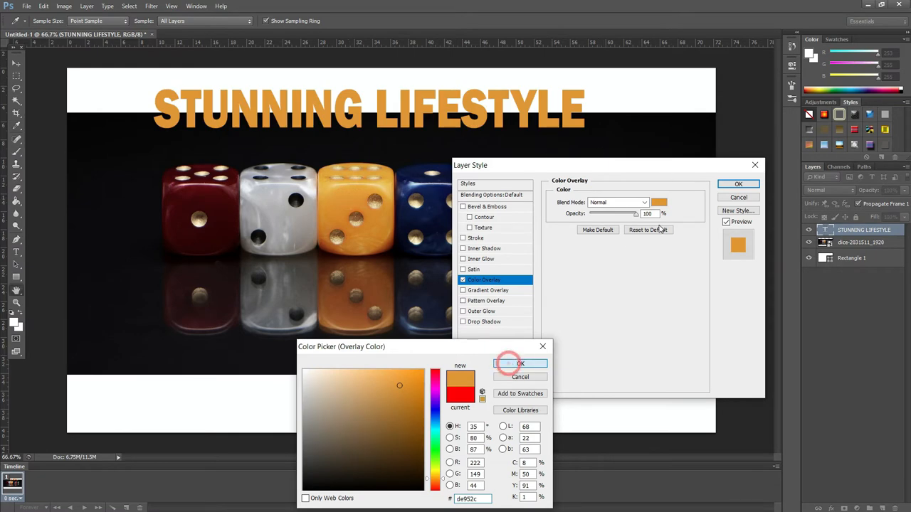
{"action": "left_click", "coordinate": [741, 187]}
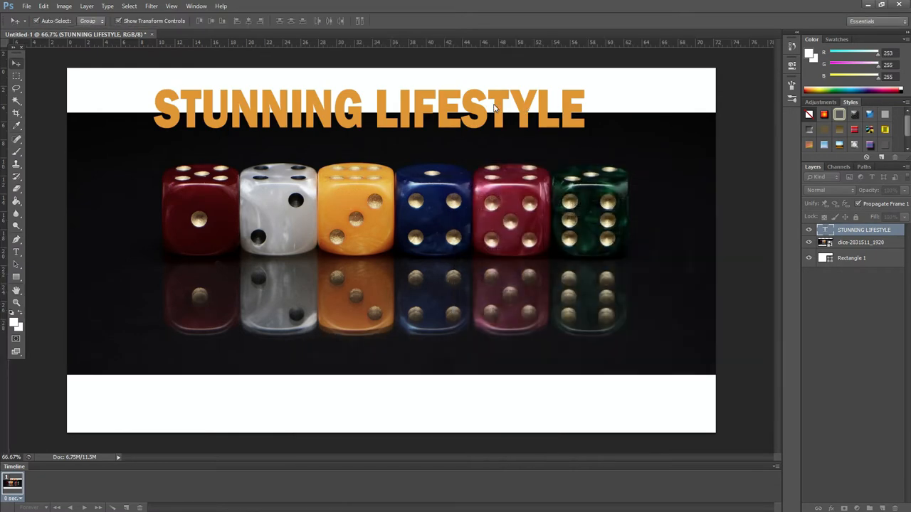
Step: Scale the title text up to roughly the width of the dice row, nudge it into place, and apply the transformation
{"action": "left_click_drag", "start_coordinate": [584, 128], "coordinate": [626, 164]}
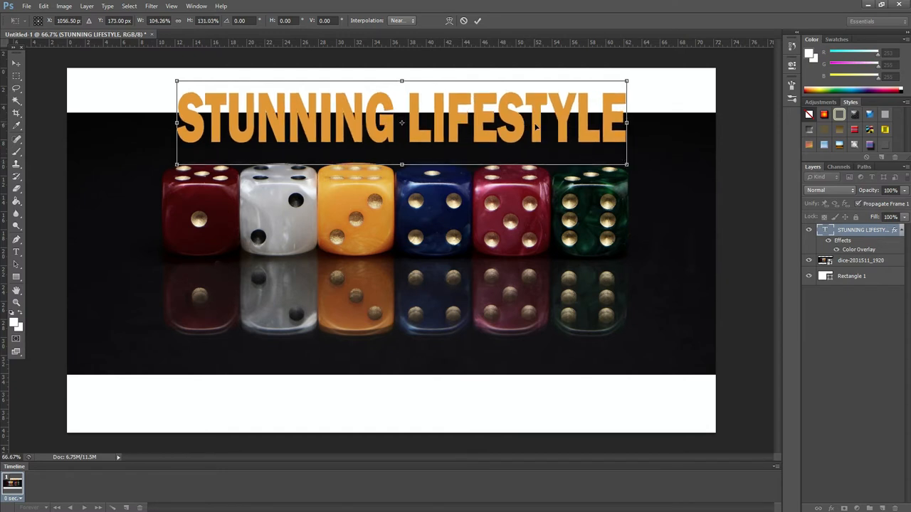
{"action": "left_click_drag", "start_coordinate": [536, 127], "coordinate": [530, 122]}
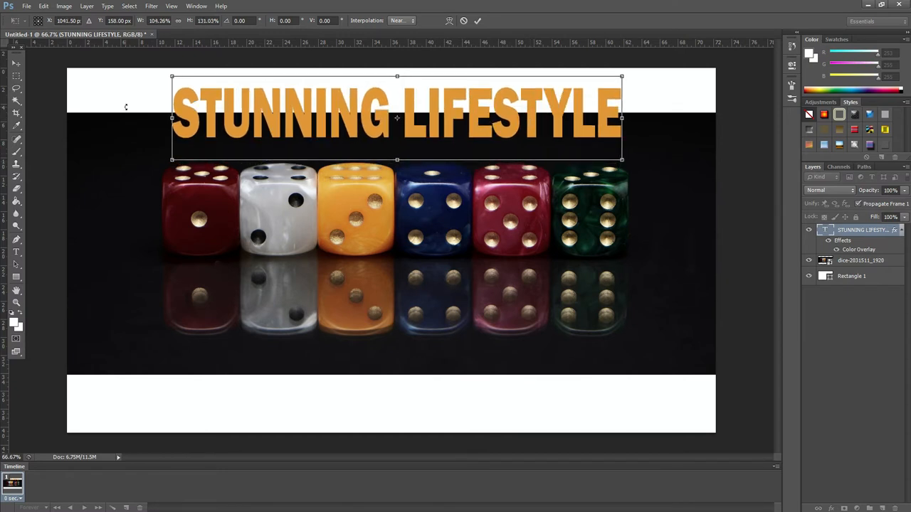
{"action": "left_click", "coordinate": [14, 64]}
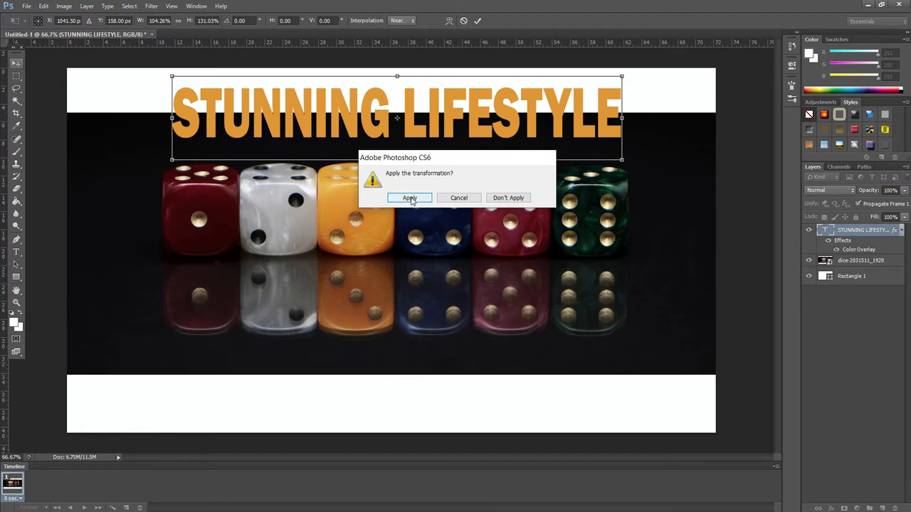
{"action": "left_click", "coordinate": [410, 197]}
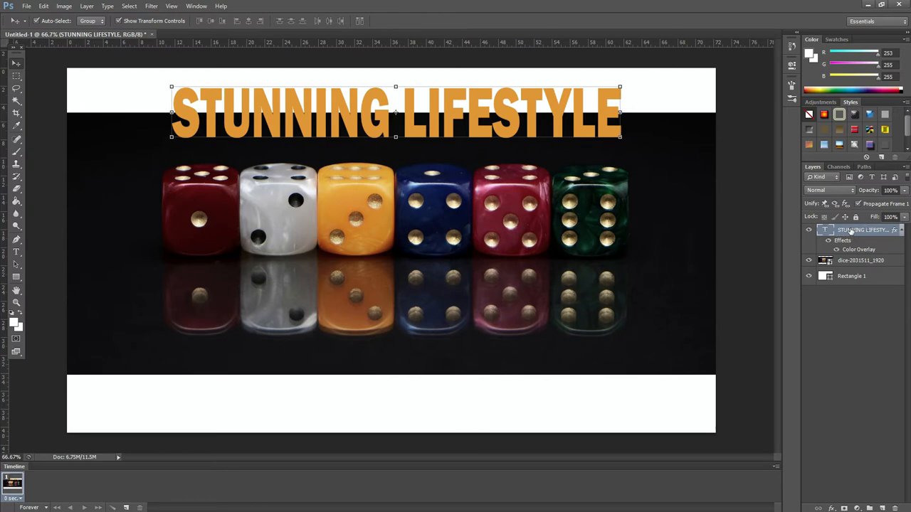
Step: Duplicate the title text layer and move the copy down into the lower white band
{"action": "left_click_drag", "start_coordinate": [856, 240], "coordinate": [883, 508]}
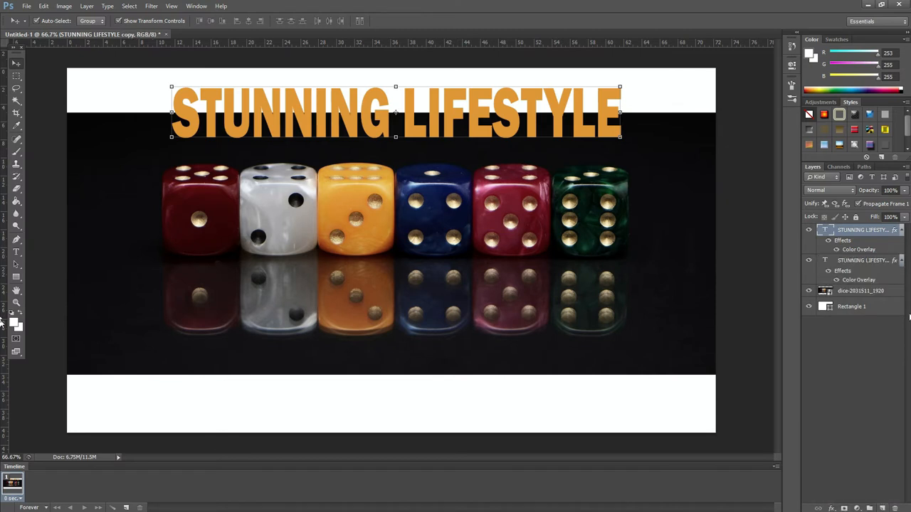
{"action": "left_click", "coordinate": [859, 263]}
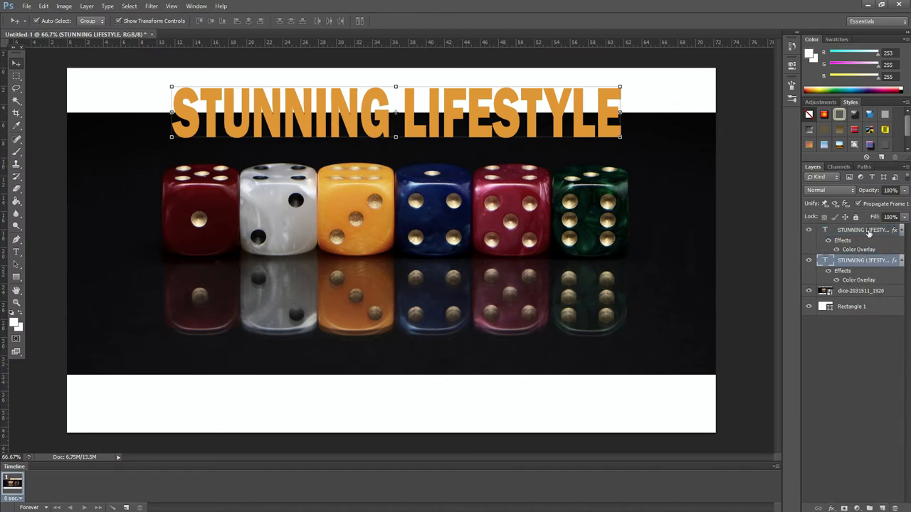
{"action": "left_click", "coordinate": [854, 232]}
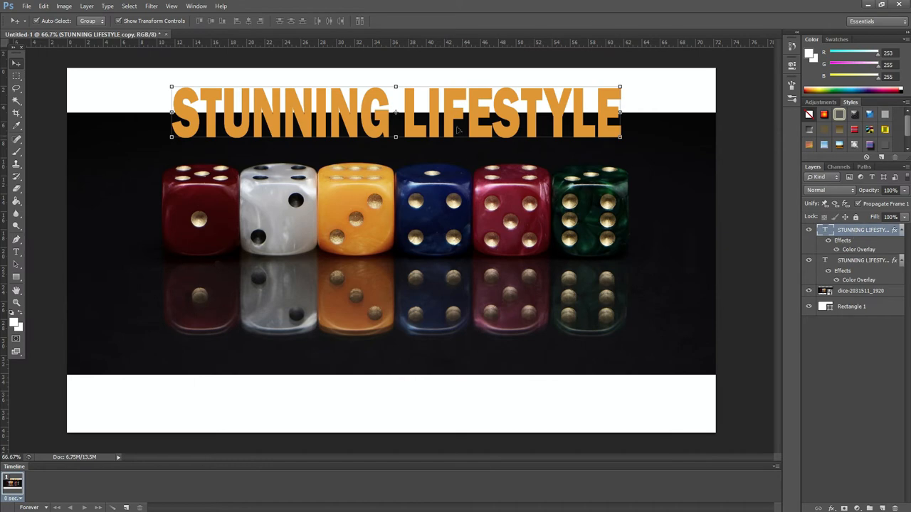
{"action": "left_click_drag", "start_coordinate": [453, 104], "coordinate": [441, 368]}
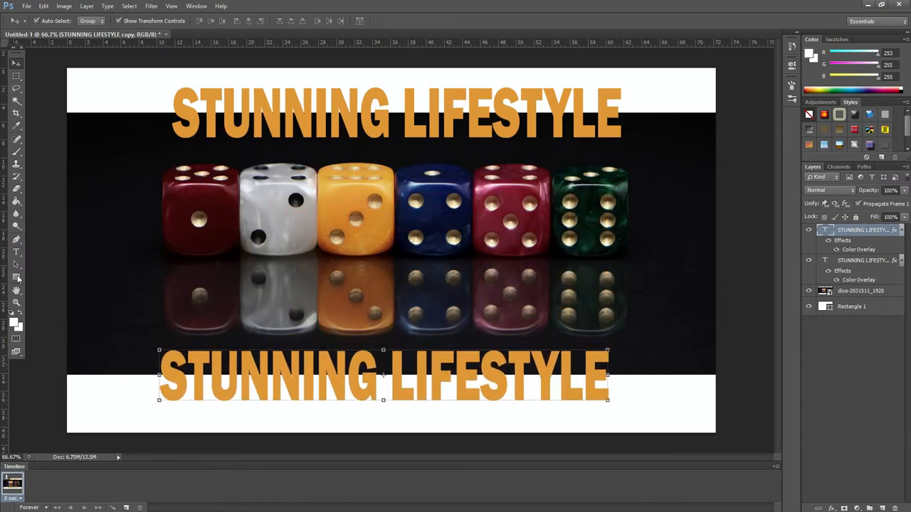
Step: Replace the duplicated text with RANDOMS
{"action": "left_click", "coordinate": [16, 252]}
{"action": "left_click", "coordinate": [389, 373]}
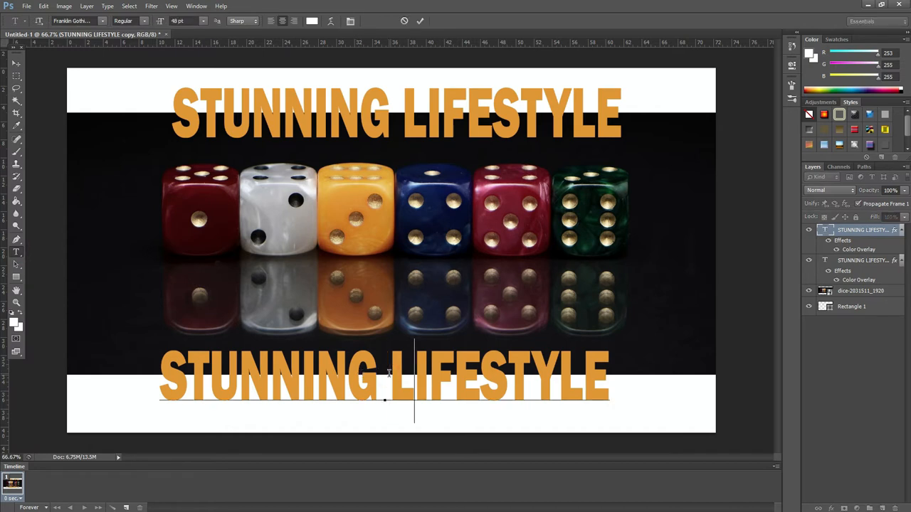
{"action": "key", "text": "BackSpace"}
{"action": "key", "text": "BackSpace"}
{"action": "key", "text": "BackSpace"}
{"action": "key", "text": "BackSpace"}
{"action": "key", "text": "BackSpace"}
{"action": "key", "text": "BackSpace"}
{"action": "key", "text": "BackSpace"}
{"action": "key", "text": "BackSpace"}
{"action": "key", "text": "BackSpace"}
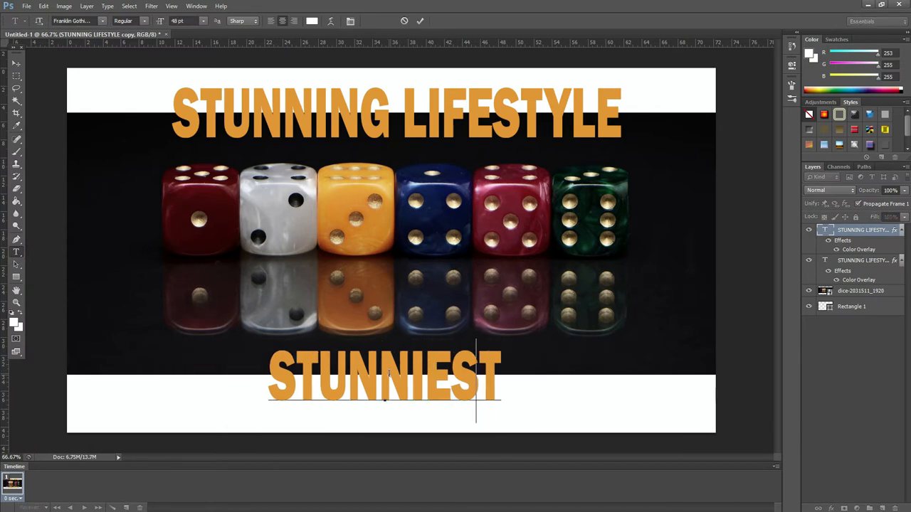
{"action": "key", "text": "ctrl+a"}
{"action": "key", "text": "BackSpace"}
{"action": "type", "text": "RANDOMS"}
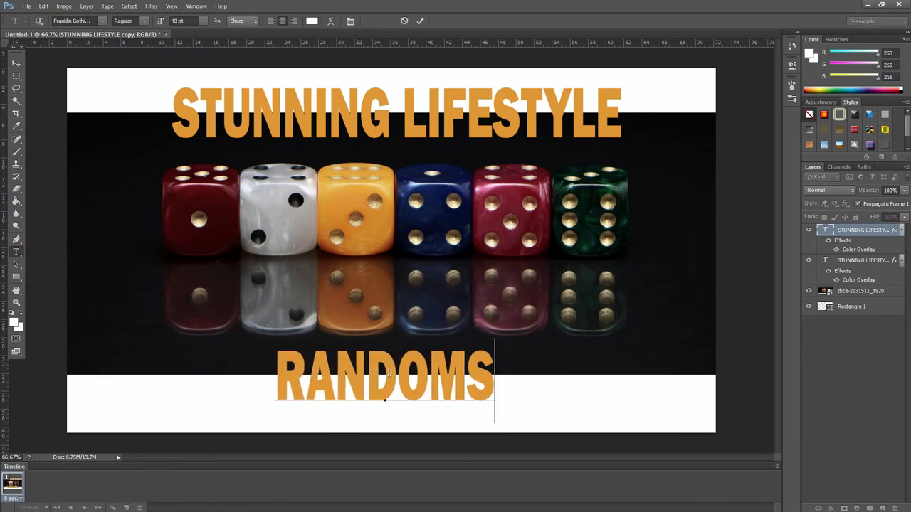
{"action": "left_click", "coordinate": [17, 64]}
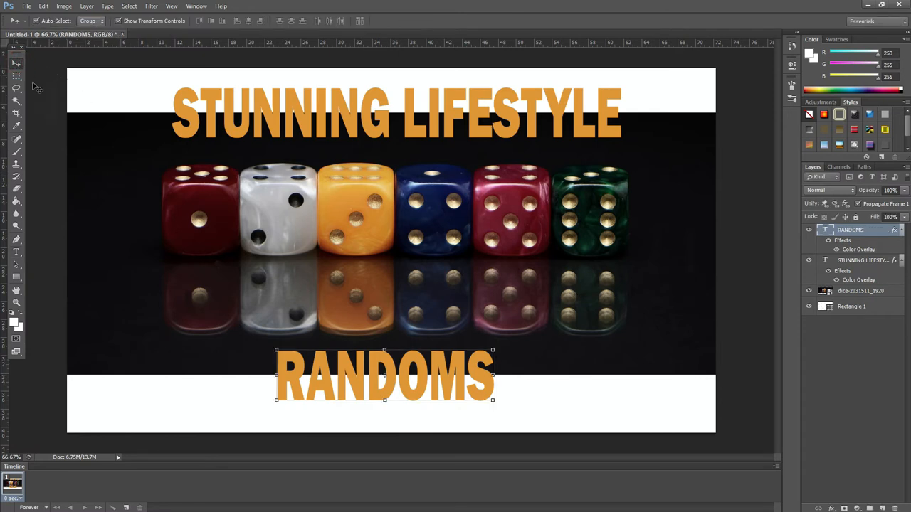
Step: Save a JPEG copy of the banner named lIFEST
{"action": "left_click", "coordinate": [43, 107]}
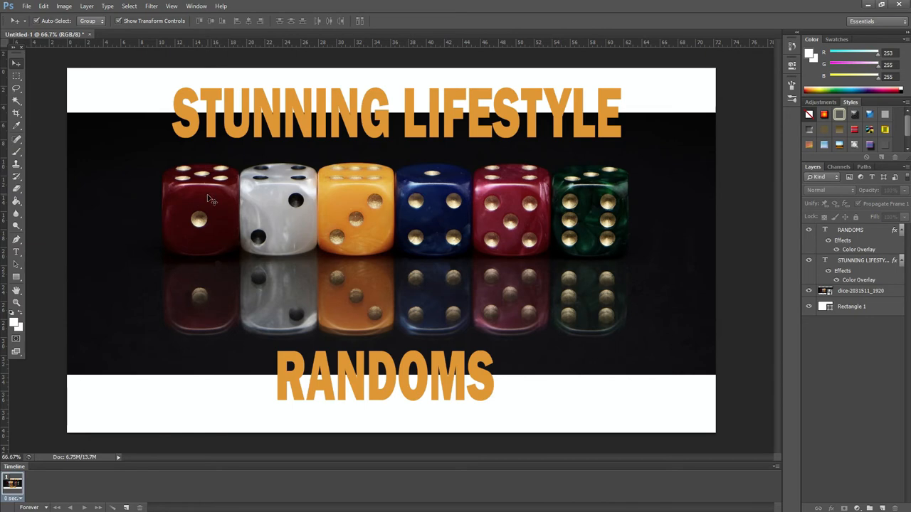
{"action": "left_click", "coordinate": [29, 6]}
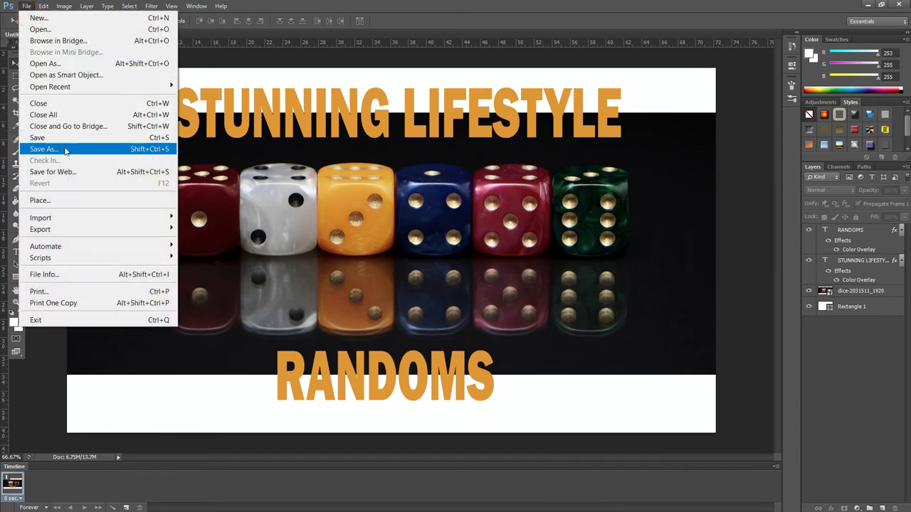
{"action": "left_click", "coordinate": [65, 149]}
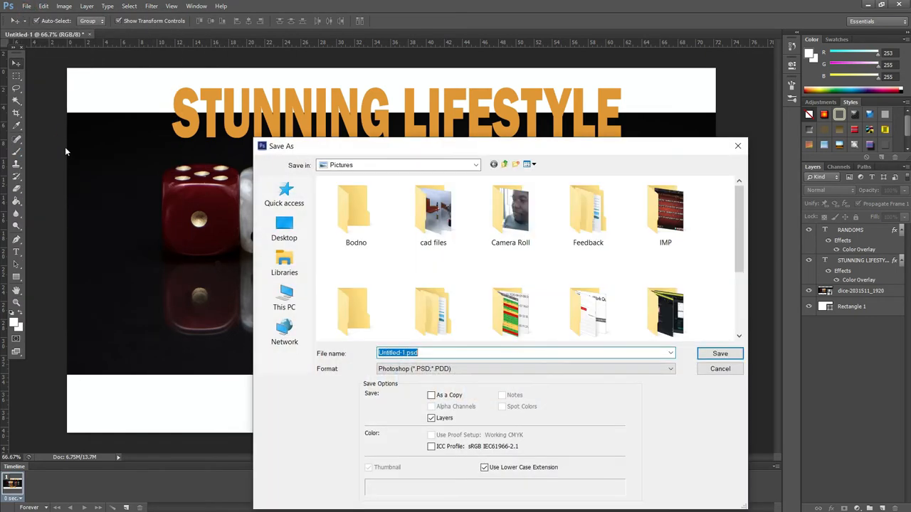
{"action": "left_click", "coordinate": [608, 369]}
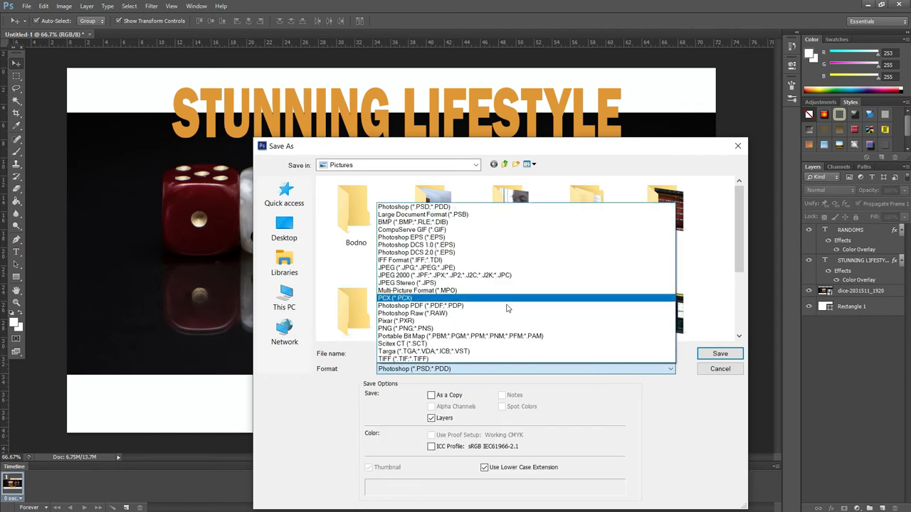
{"action": "left_click", "coordinate": [464, 269]}
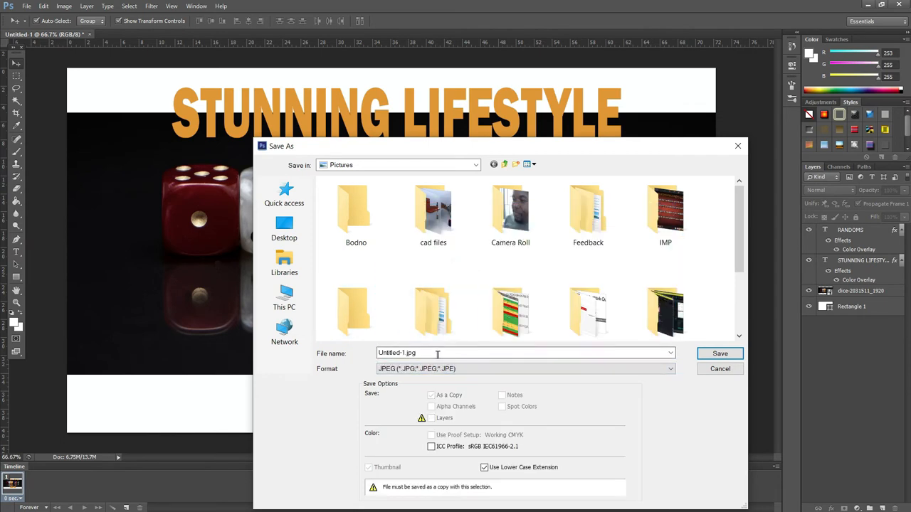
{"action": "double_click", "coordinate": [439, 351]}
{"action": "type", "text": "lIFEST"}
{"action": "left_click", "coordinate": [719, 355]}
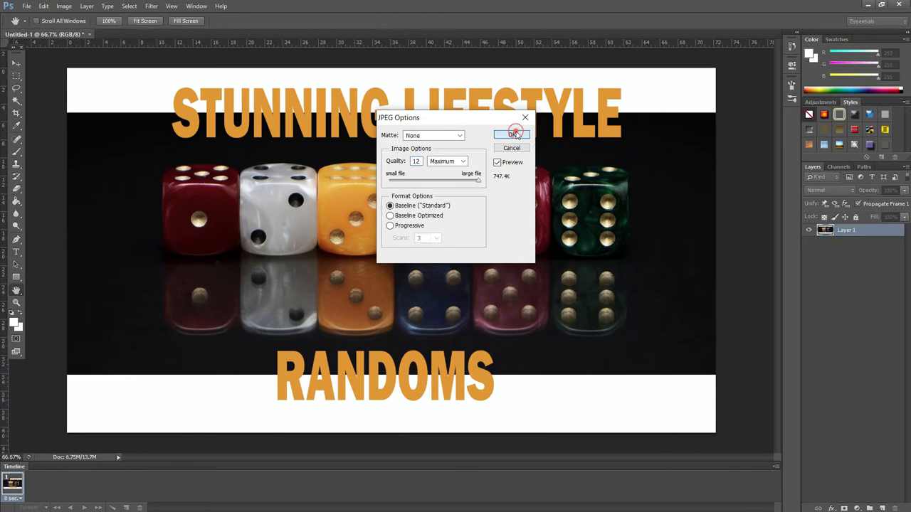
{"action": "left_click", "coordinate": [512, 135]}
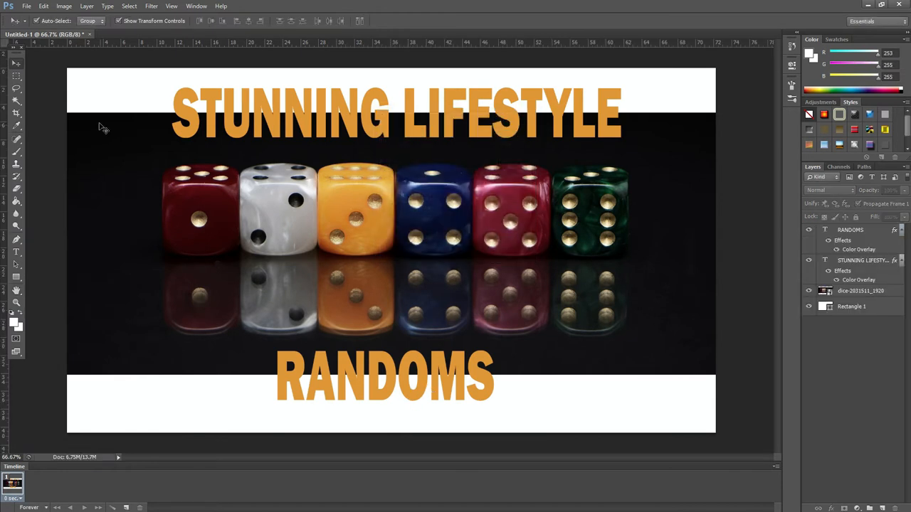
Step: Change the RANDOMS text's color overlay to teal 1ab089
{"action": "left_click", "coordinate": [382, 382]}
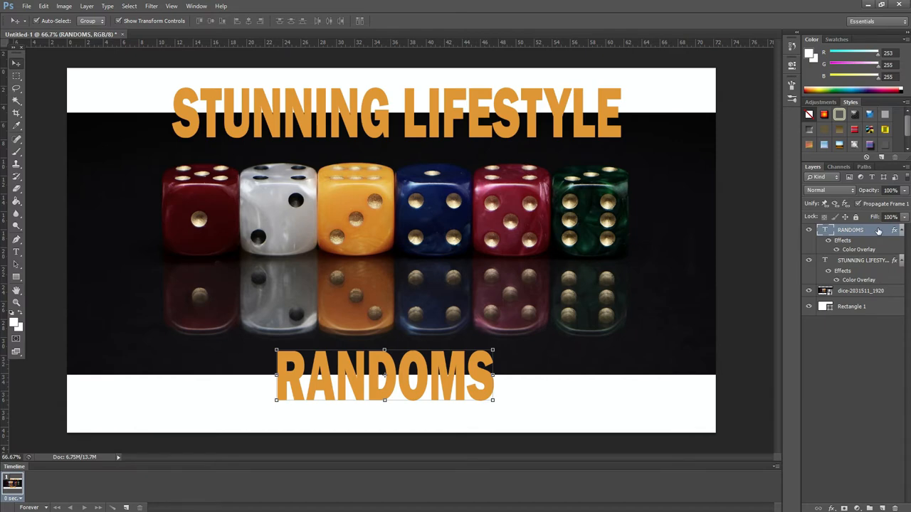
{"action": "double_click", "coordinate": [878, 232]}
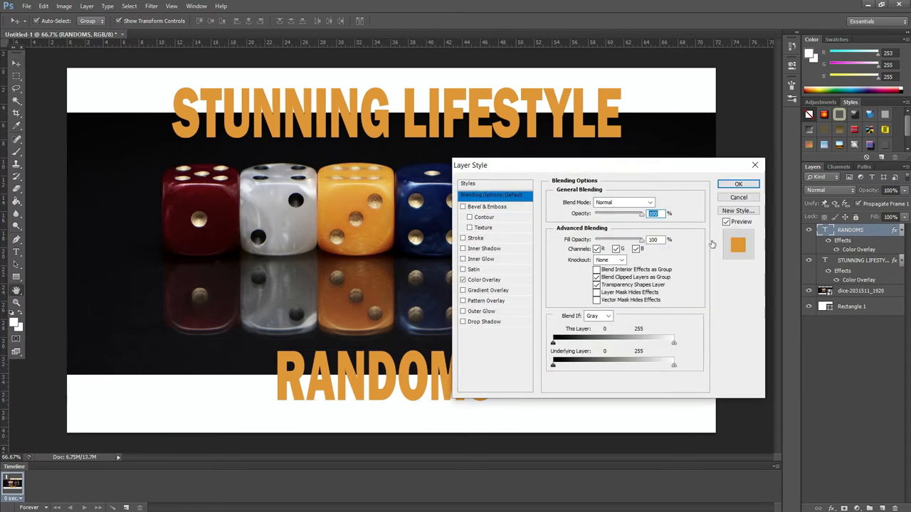
{"action": "left_click", "coordinate": [484, 280]}
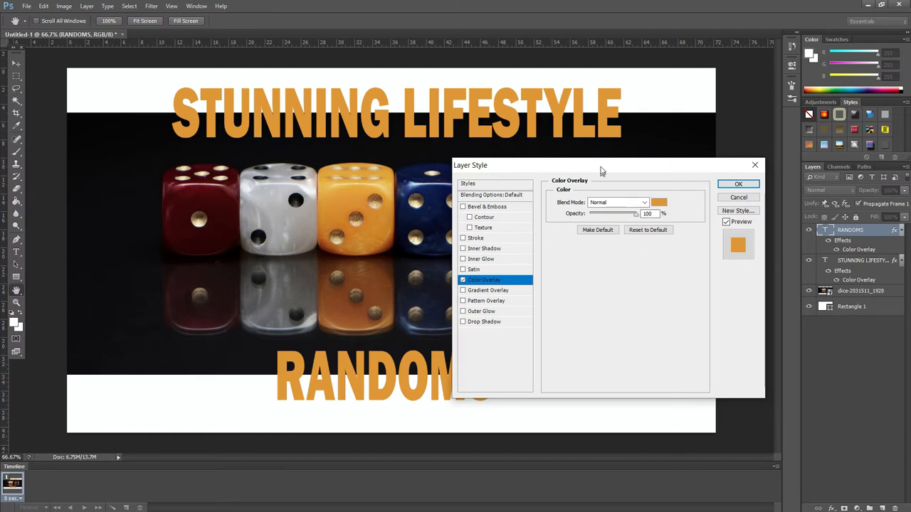
{"action": "left_click_drag", "start_coordinate": [600, 165], "coordinate": [657, 293]}
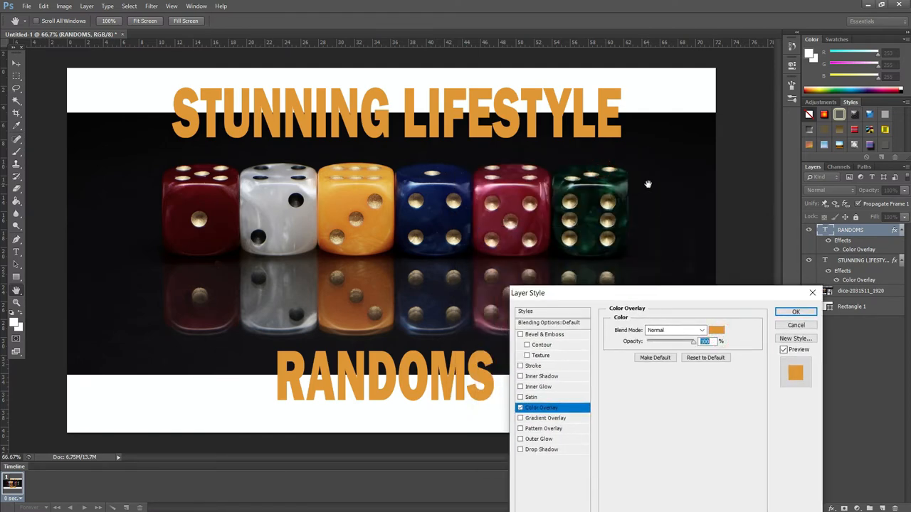
{"action": "left_click", "coordinate": [716, 330]}
{"action": "left_click_drag", "start_coordinate": [606, 184], "coordinate": [598, 190]}
{"action": "left_click", "coordinate": [588, 195]}
{"action": "left_click", "coordinate": [624, 190]}
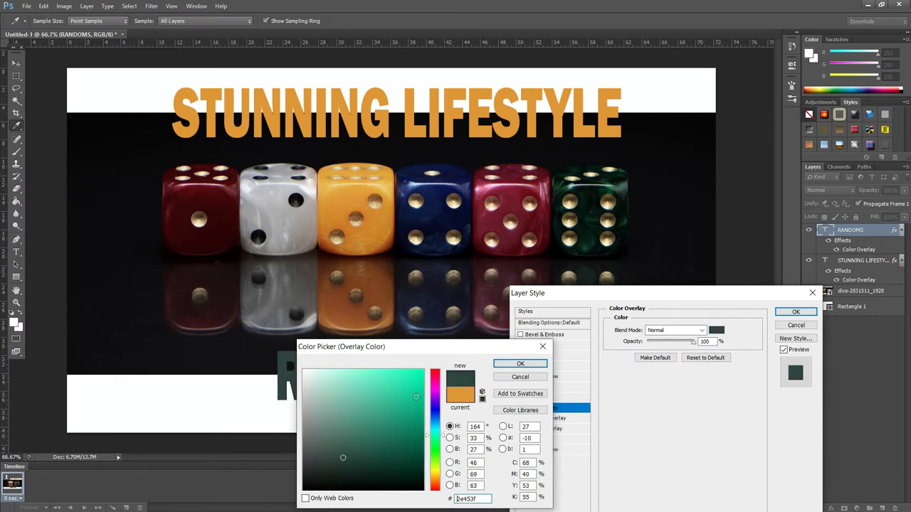
{"action": "left_click", "coordinate": [405, 382]}
{"action": "left_click", "coordinate": [405, 407]}
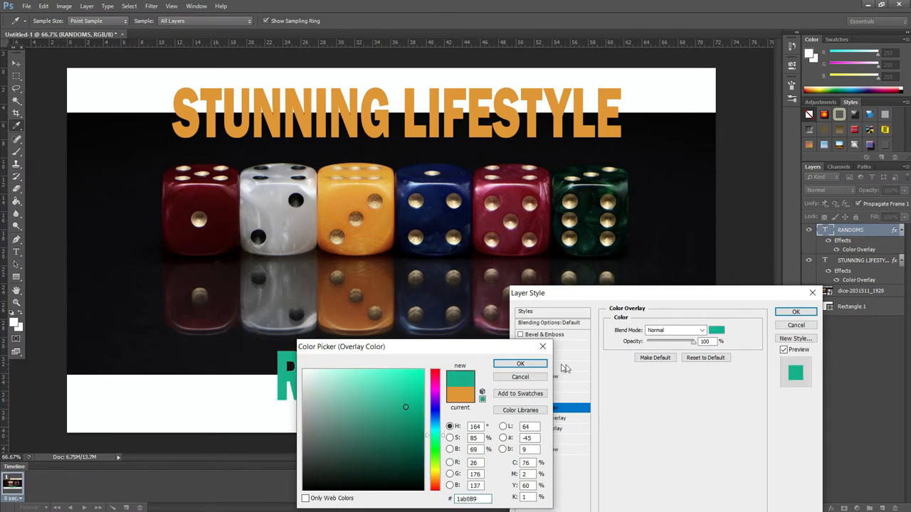
{"action": "left_click", "coordinate": [521, 363]}
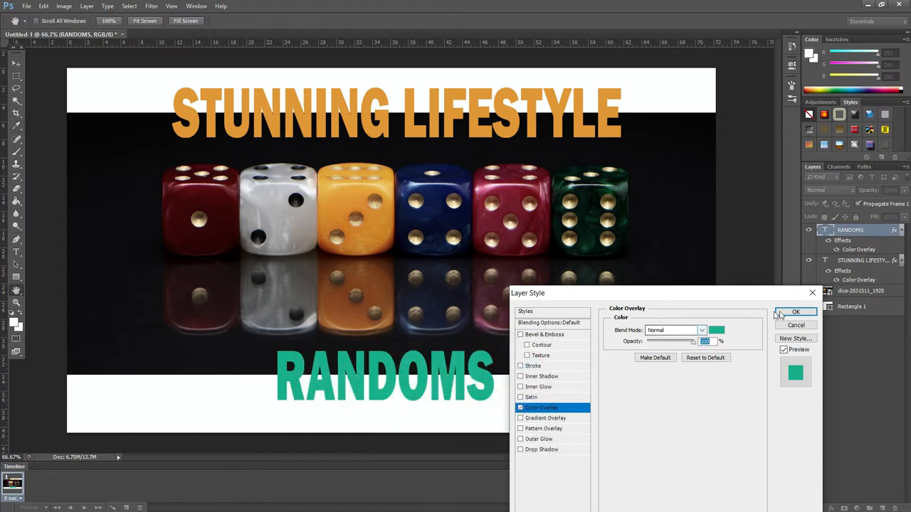
{"action": "key", "text": "Return"}
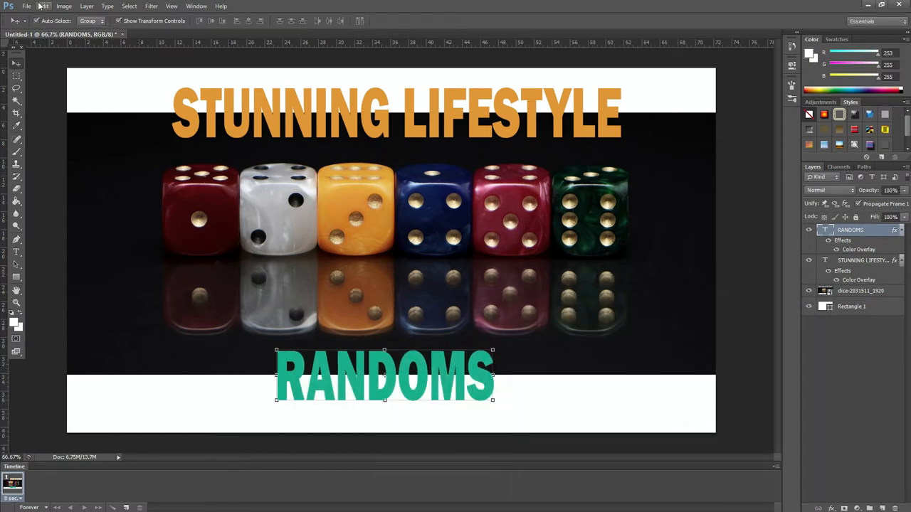
Step: Open a new document dialog and check the recommended profile picture size on the YouTube Studio branding page
{"action": "left_click", "coordinate": [27, 6]}
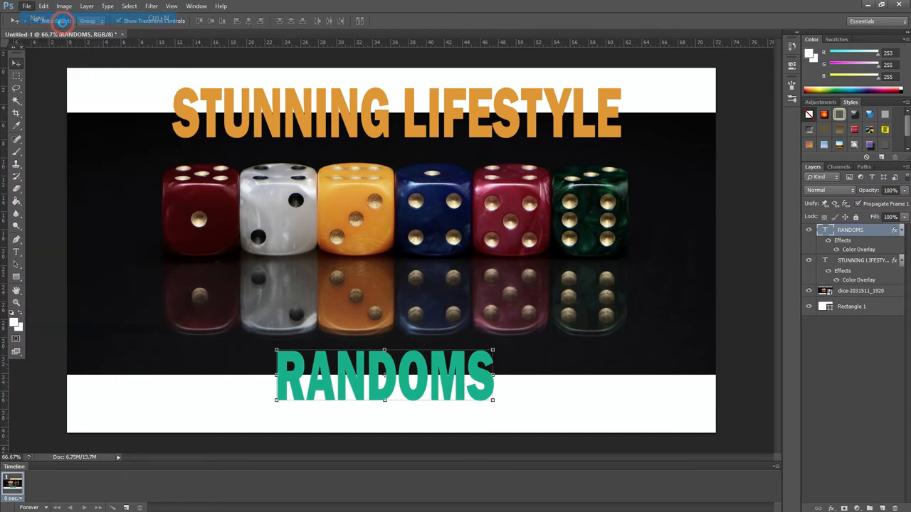
{"action": "key", "text": "Escape"}
{"action": "key", "text": "ctrl+n"}
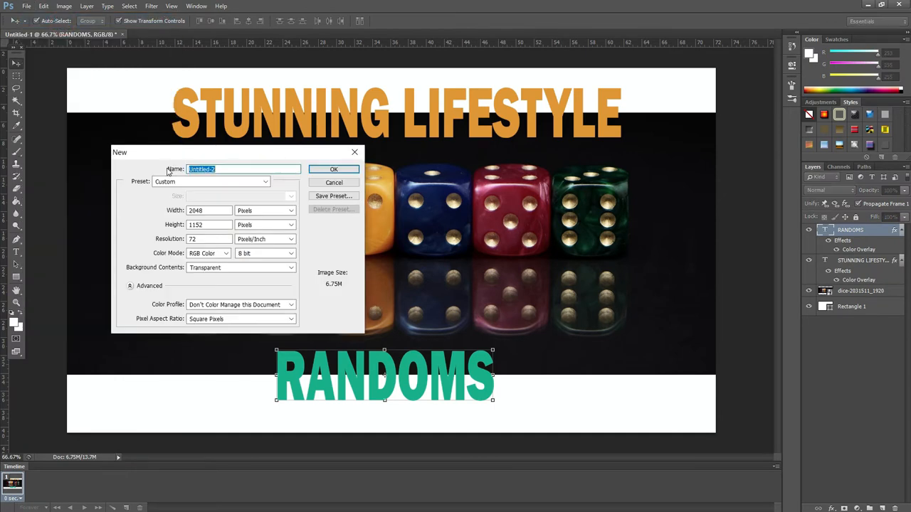
{"action": "key", "text": "alt+Tab"}
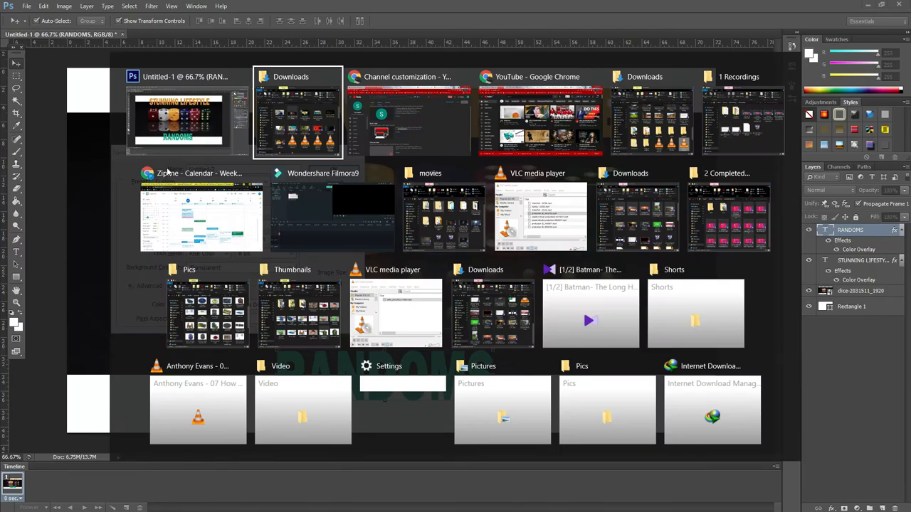
{"action": "key", "text": "alt+Tab"}
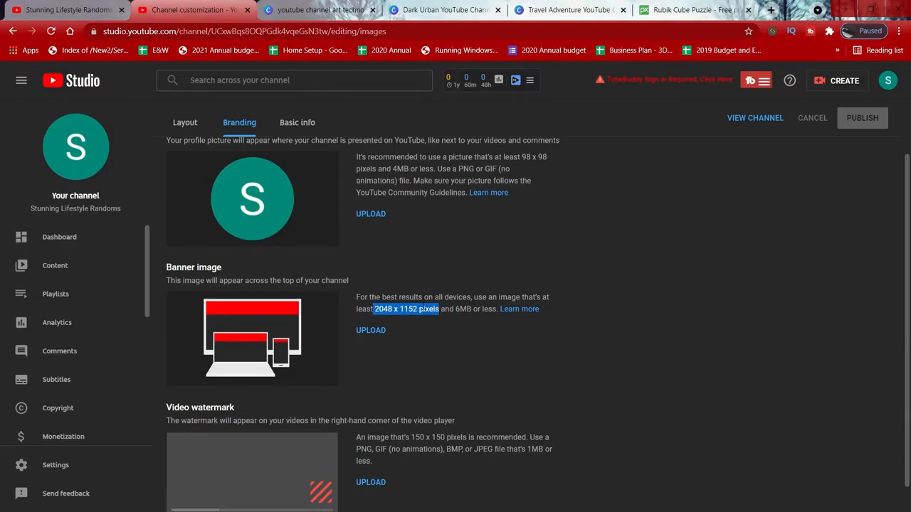
{"action": "scroll", "coordinate": [422, 307], "scroll_direction": "up", "scroll_amount": 2}
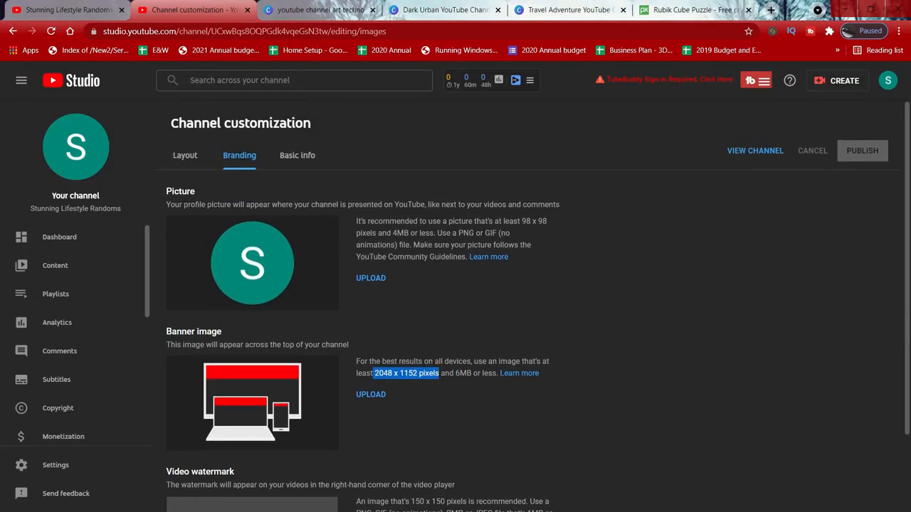
{"action": "left_click_drag", "start_coordinate": [523, 221], "coordinate": [548, 224]}
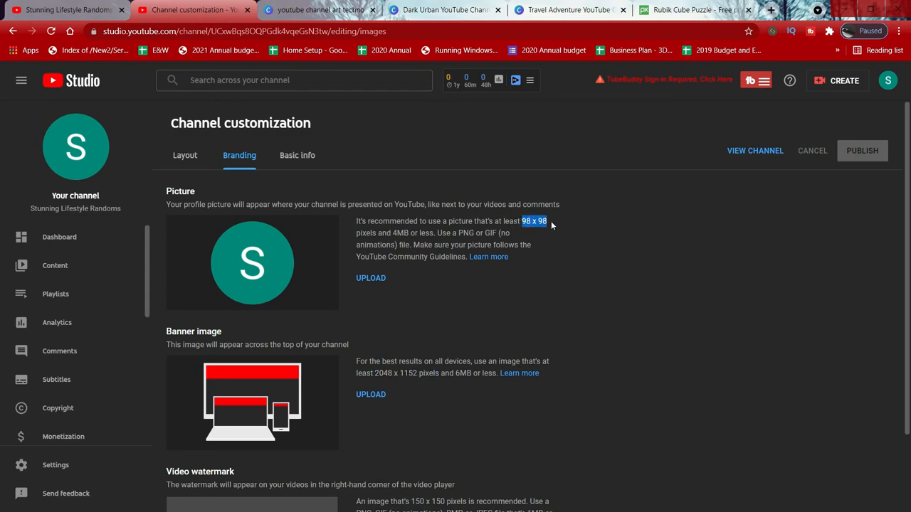
{"action": "key", "text": "alt+Tab"}
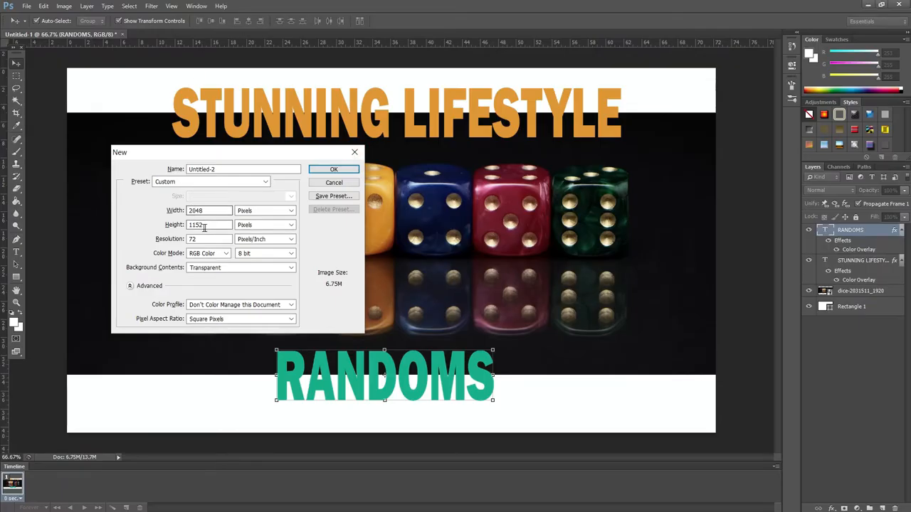
Step: Create a new square document 980 by 980 pixels
{"action": "left_click", "coordinate": [200, 215]}
{"action": "double_click", "coordinate": [210, 211]}
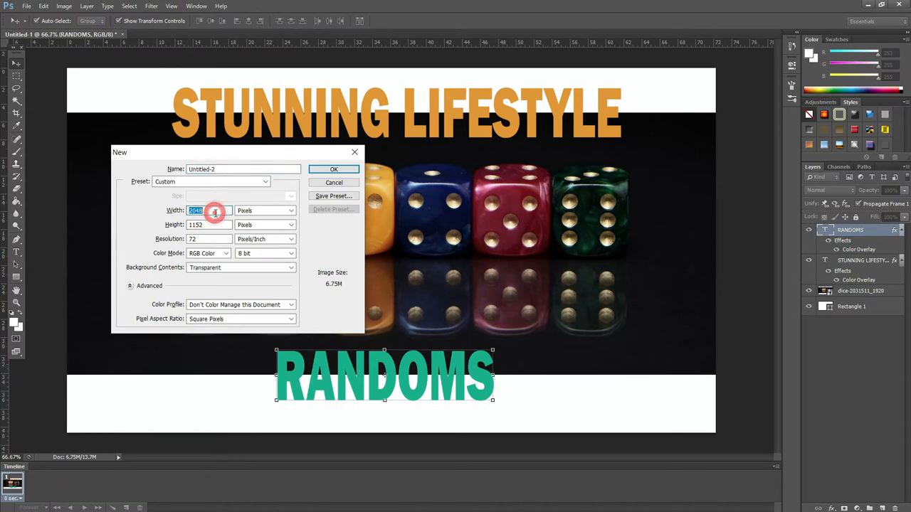
{"action": "type", "text": "80"}
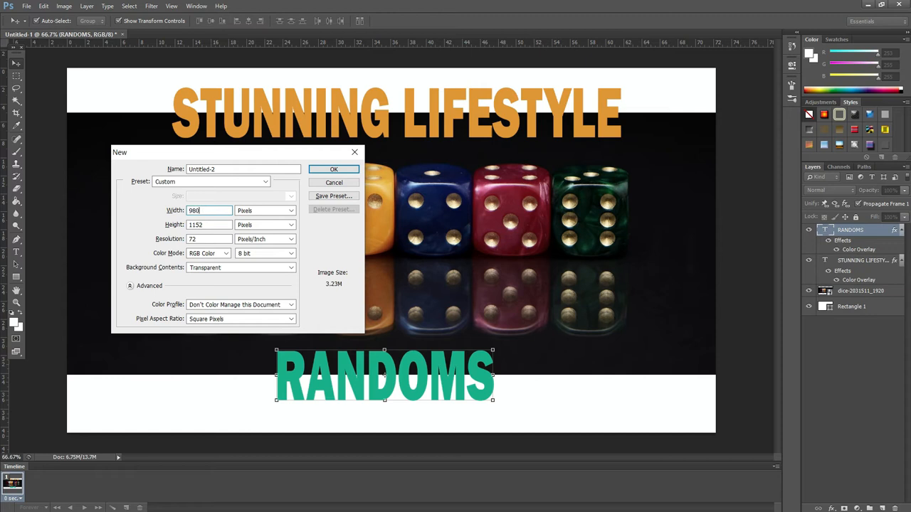
{"action": "key", "text": "Tab"}
{"action": "type", "text": "980"}
{"action": "double_click", "coordinate": [210, 211]}
{"action": "left_click", "coordinate": [320, 172]}
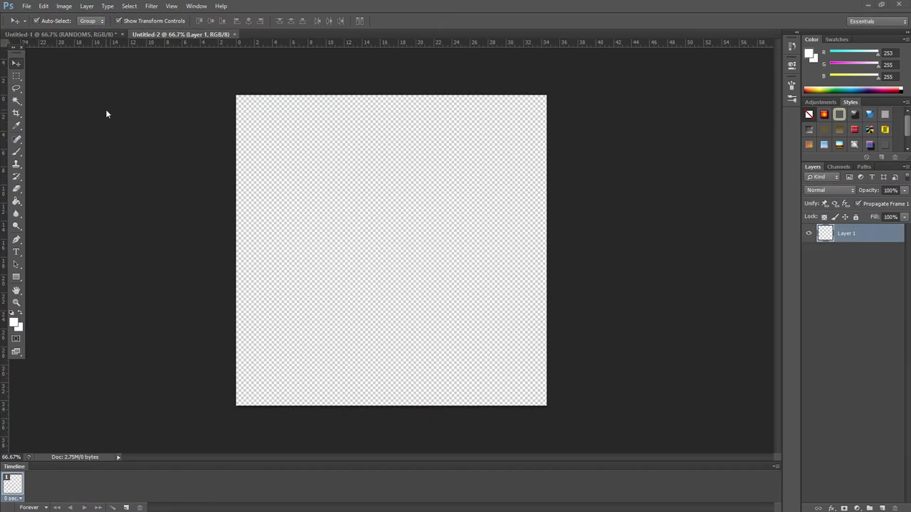
{"action": "key", "text": "alt+Tab"}
{"action": "key", "text": "alt+Tab"}
{"action": "key", "text": "alt+shift+Tab"}
{"action": "key", "text": "alt+shift+Tab"}
Step: Place the rubik-2477165_1920.jpg image from Downloads into the new document
{"action": "left_click", "coordinate": [27, 6]}
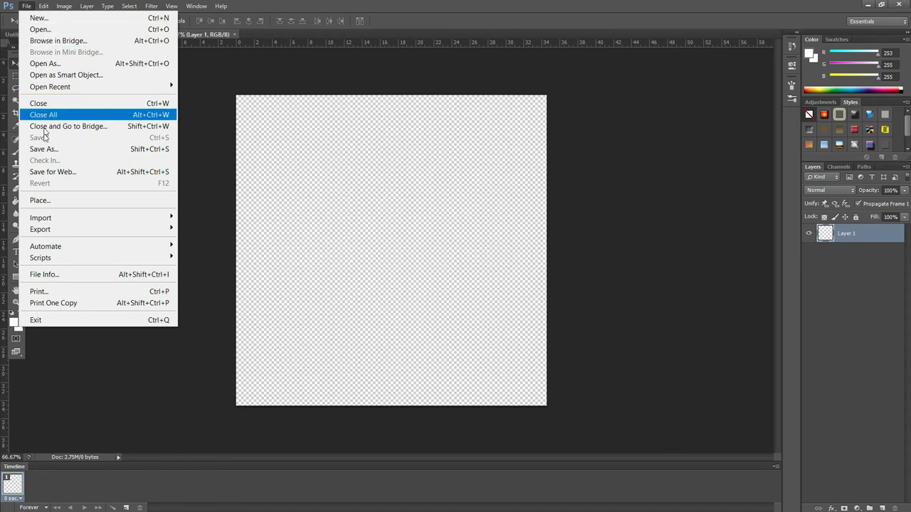
{"action": "left_click", "coordinate": [64, 202]}
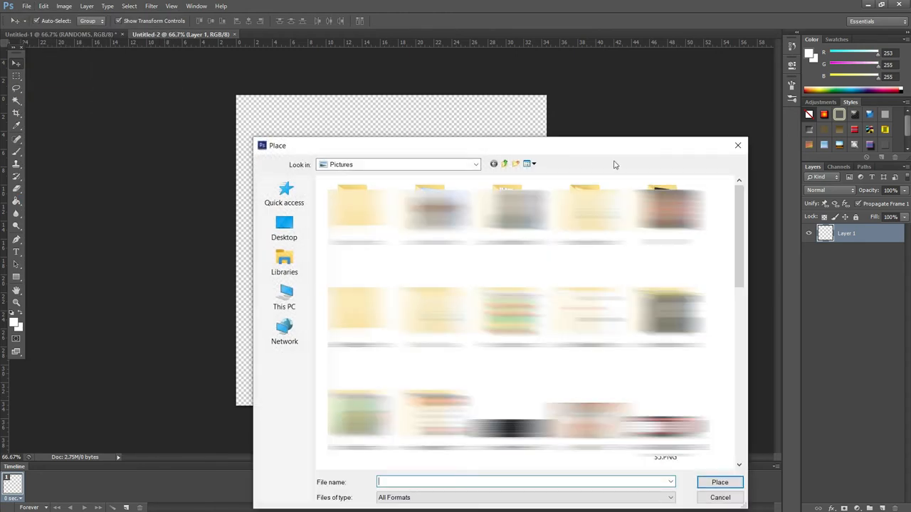
{"action": "left_click", "coordinate": [285, 265]}
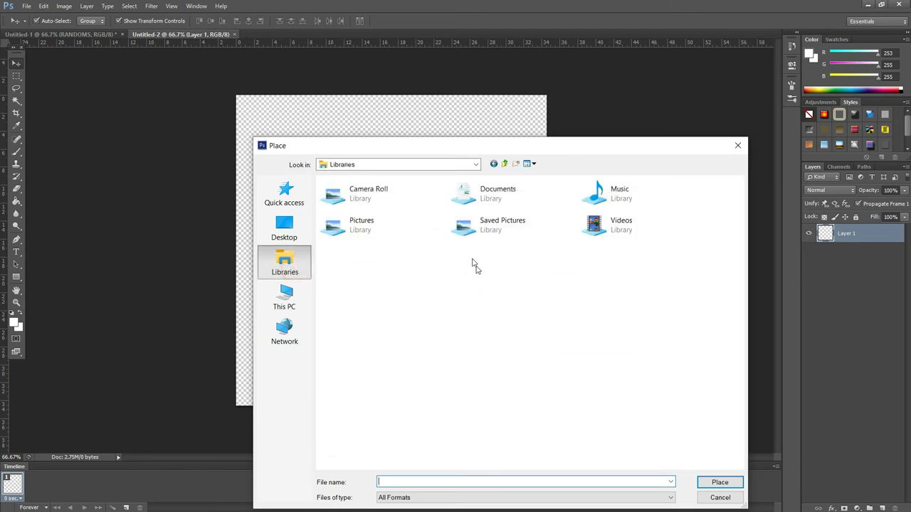
{"action": "left_click", "coordinate": [282, 299]}
{"action": "double_click", "coordinate": [378, 240]}
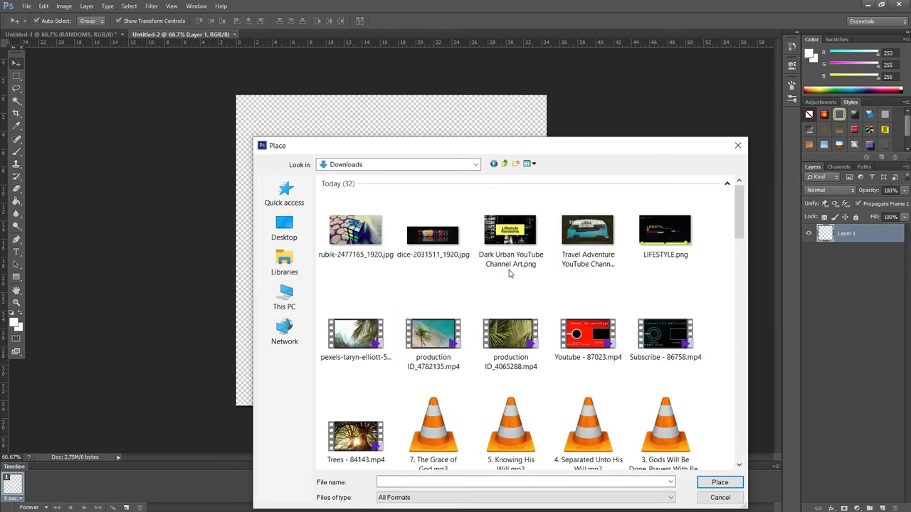
{"action": "double_click", "coordinate": [349, 230]}
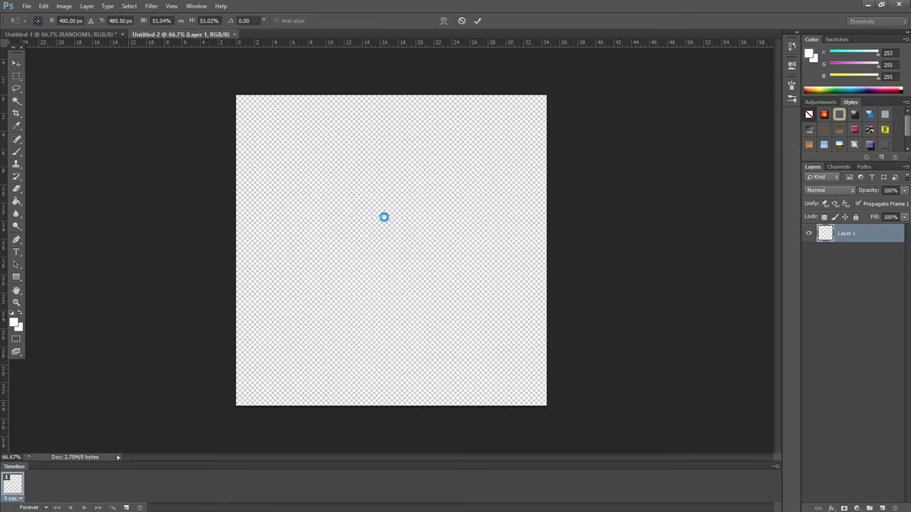
Step: Scale the placed Rubik's cube image to cover the whole canvas and commit the placement
{"action": "left_click_drag", "start_coordinate": [381, 247], "coordinate": [331, 175]}
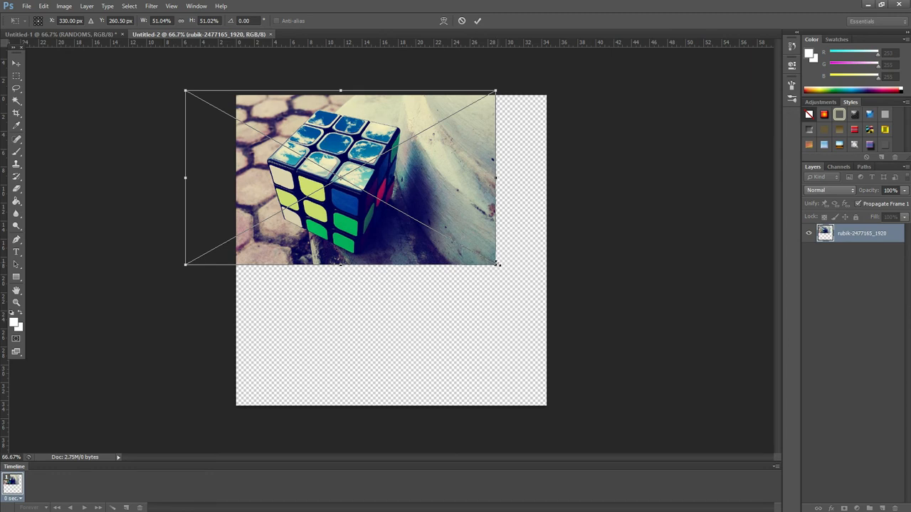
{"action": "left_click_drag", "start_coordinate": [497, 269], "coordinate": [787, 384]}
{"action": "left_click_drag", "start_coordinate": [513, 189], "coordinate": [479, 187]}
{"action": "left_click", "coordinate": [21, 66]}
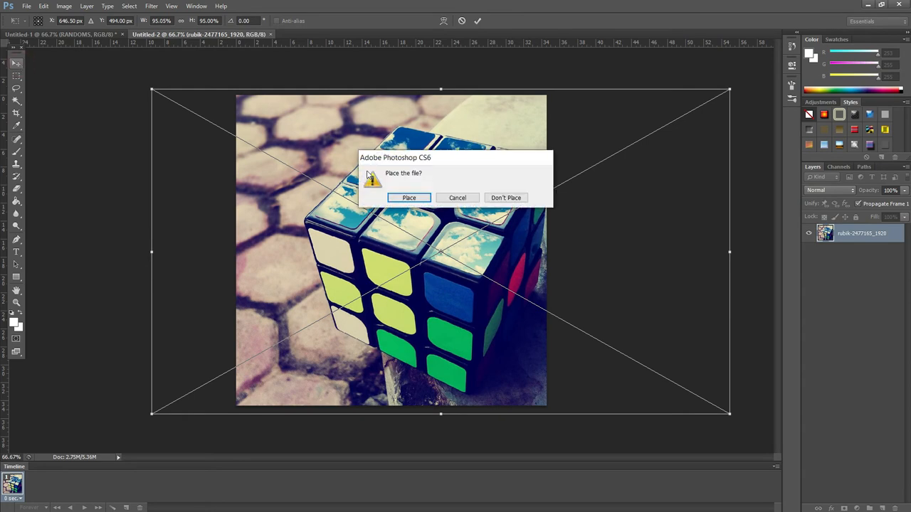
{"action": "left_click", "coordinate": [403, 197]}
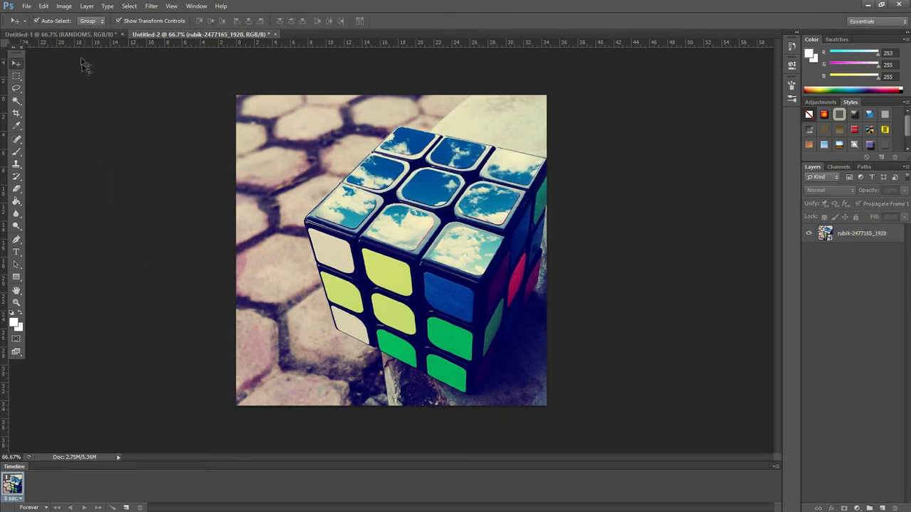
Step: Copy the STUNNING LIFESTYLE and RANDOMS text layers from the banner into the new square document
{"action": "left_click", "coordinate": [71, 34]}
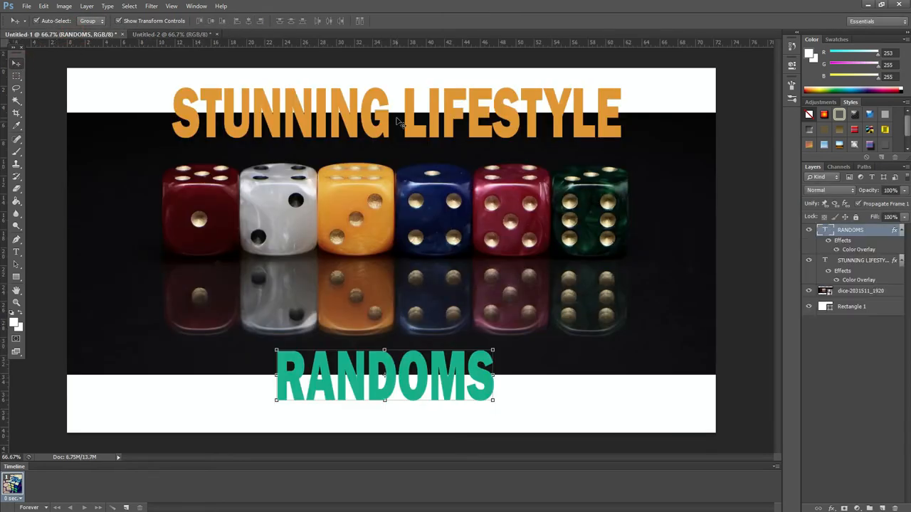
{"action": "left_click", "coordinate": [393, 114]}
{"action": "left_click", "coordinate": [379, 385], "text": "shift"}
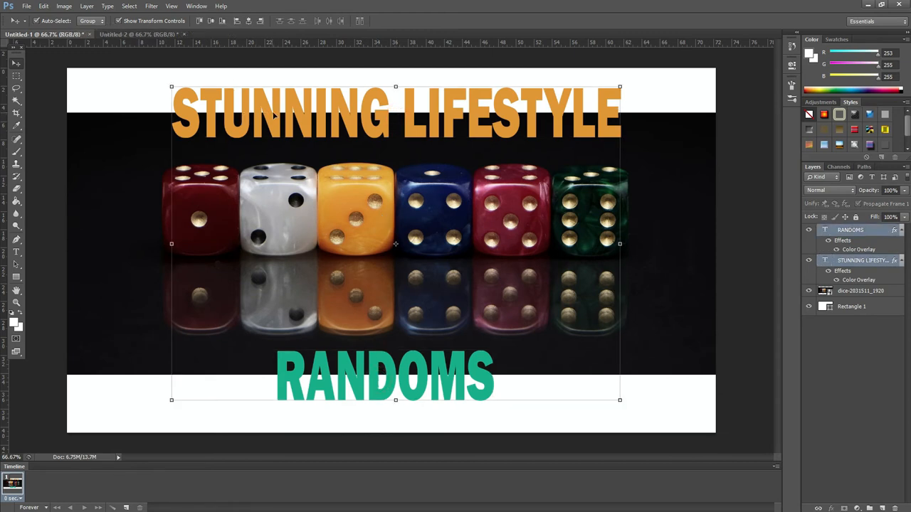
{"action": "left_click_drag", "start_coordinate": [274, 113], "coordinate": [289, 80]}
{"action": "left_click_drag", "start_coordinate": [369, 184], "coordinate": [368, 183]}
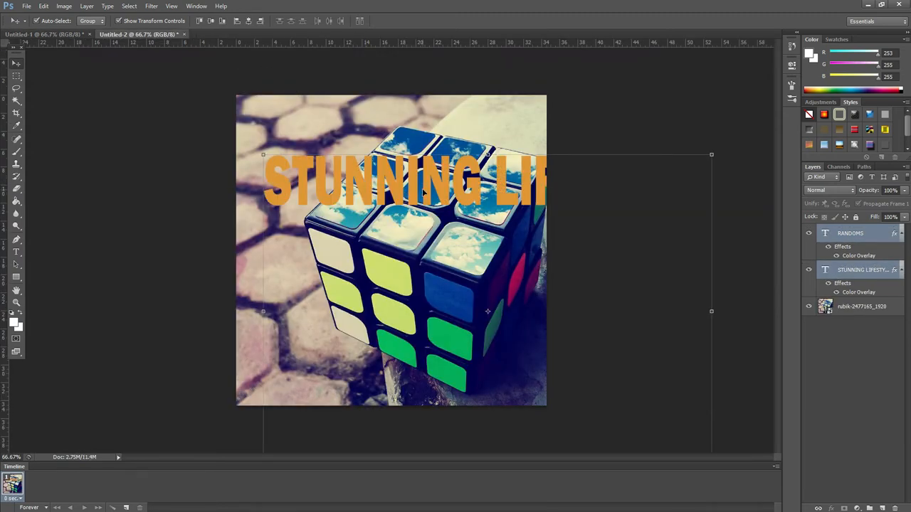
{"action": "left_click_drag", "start_coordinate": [423, 192], "coordinate": [360, 135]}
Step: Scale the STUNNING LIFESTYLE text to fit the canvas width and move it to the middle, applying the transformation
{"action": "left_click", "coordinate": [89, 83]}
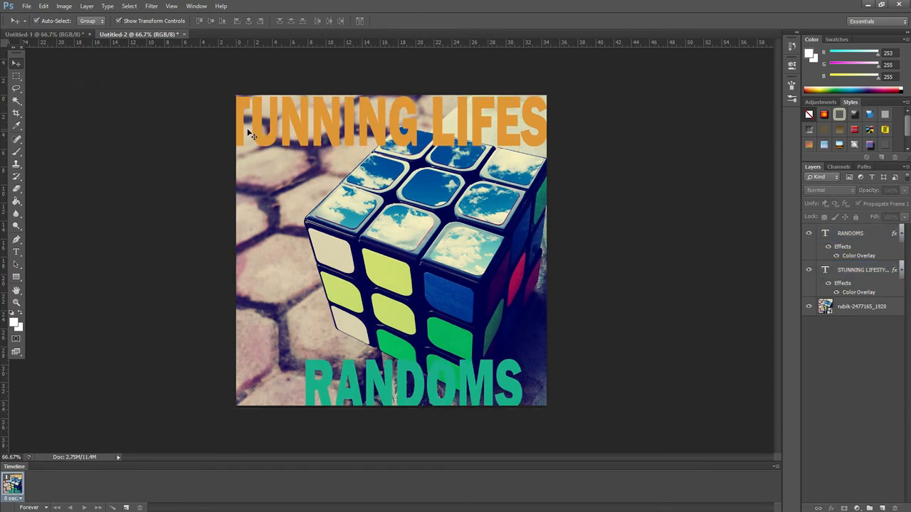
{"action": "left_click", "coordinate": [423, 133]}
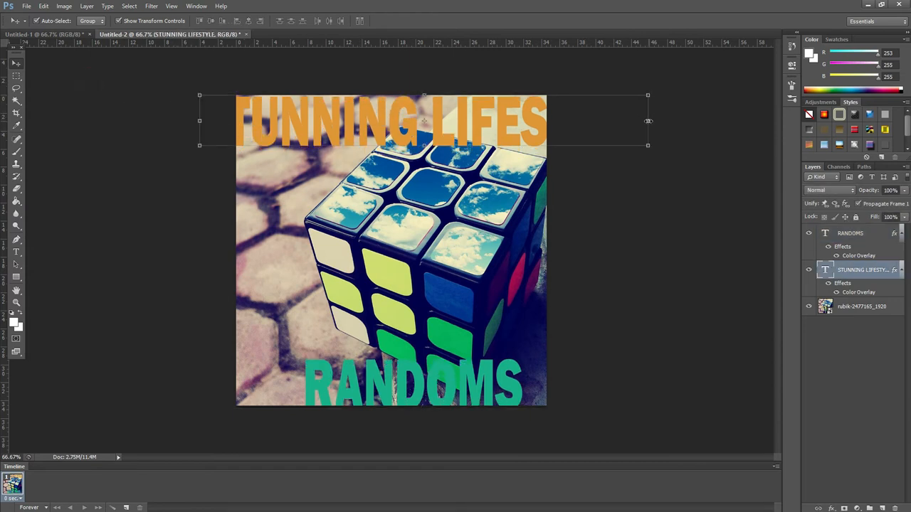
{"action": "left_click_drag", "start_coordinate": [648, 121], "coordinate": [544, 124]}
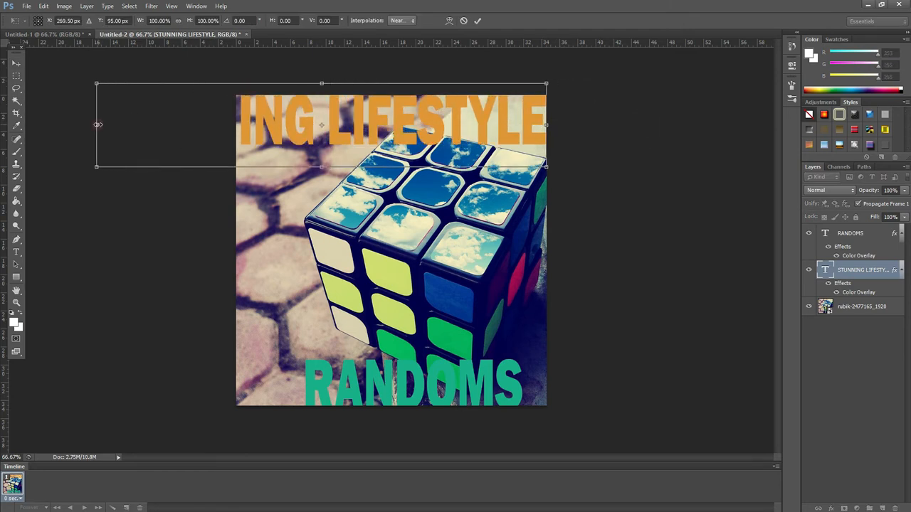
{"action": "left_click_drag", "start_coordinate": [98, 125], "coordinate": [259, 129]}
{"action": "left_click_drag", "start_coordinate": [387, 111], "coordinate": [402, 225]}
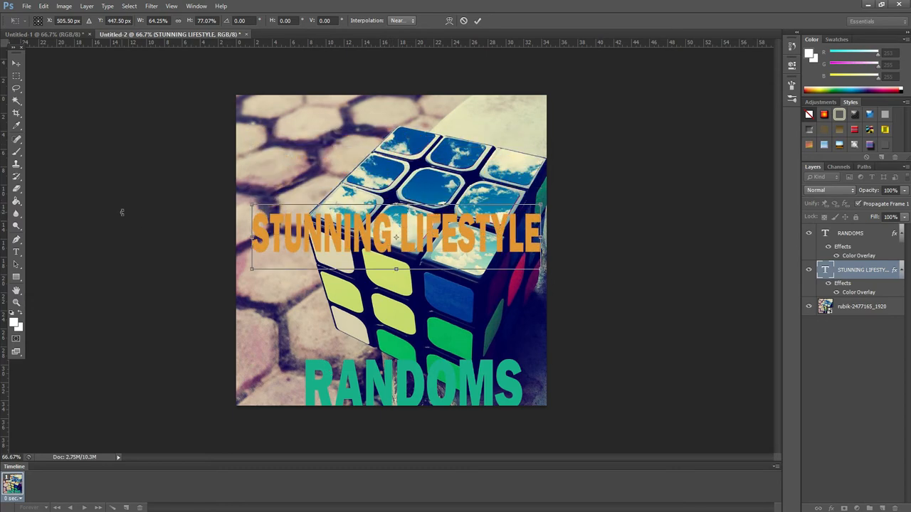
{"action": "left_click", "coordinate": [15, 62]}
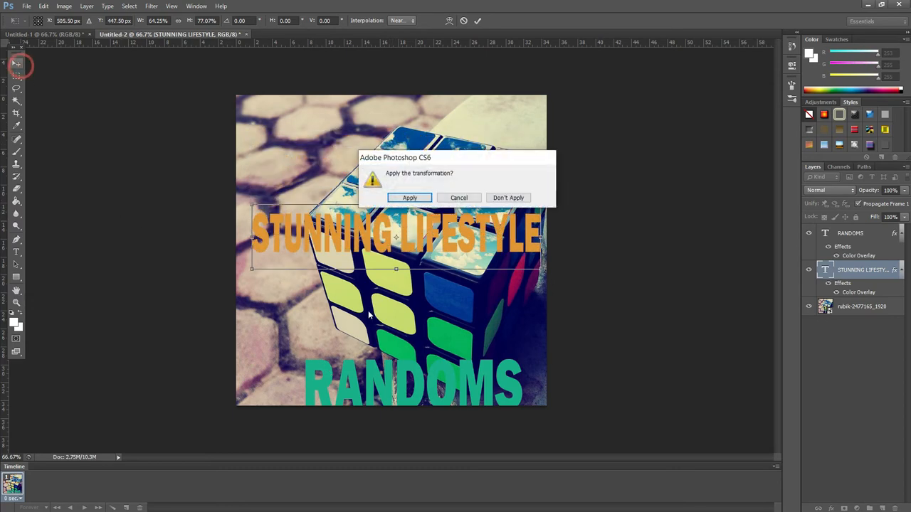
{"action": "left_click", "coordinate": [409, 197]}
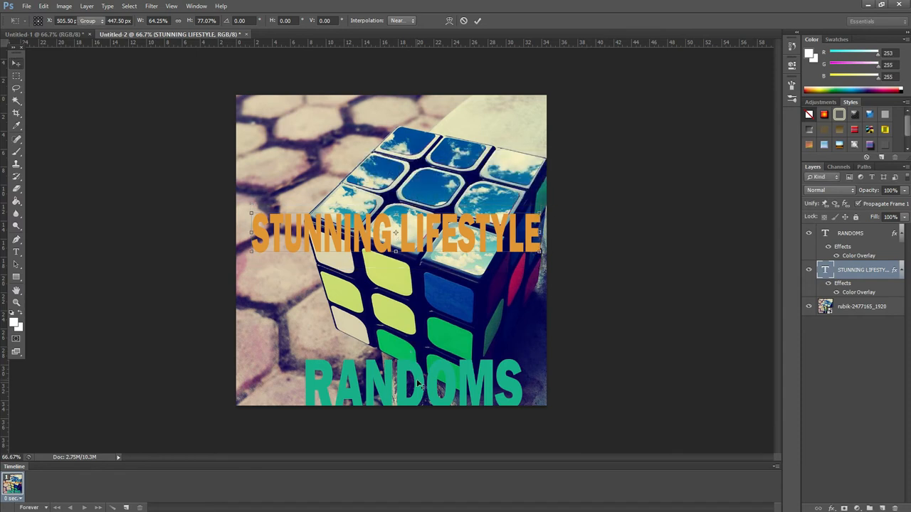
Step: Move the RANDOMS text under the title and scale it to about 64 by 62 percent, then nudge it slightly up
{"action": "left_click_drag", "start_coordinate": [413, 355], "coordinate": [390, 258]}
{"action": "key", "text": "ctrl+t"}
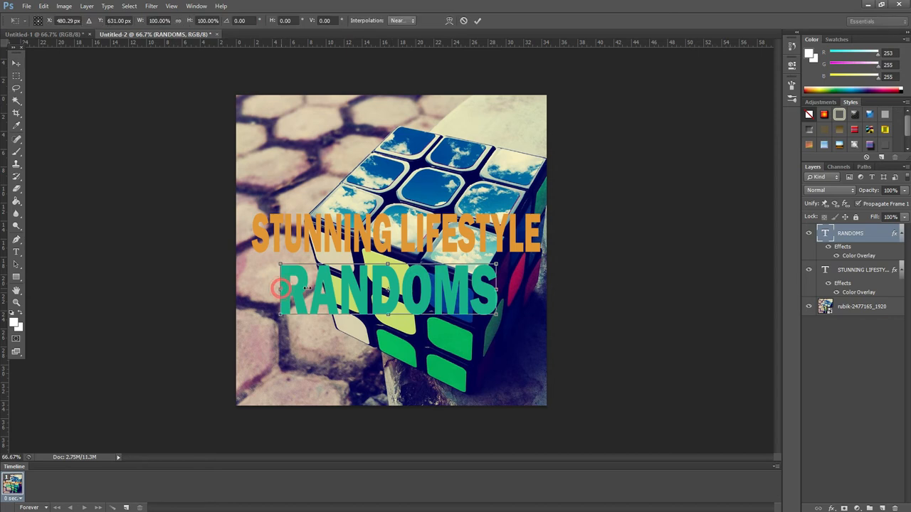
{"action": "left_click_drag", "start_coordinate": [321, 292], "coordinate": [366, 293]}
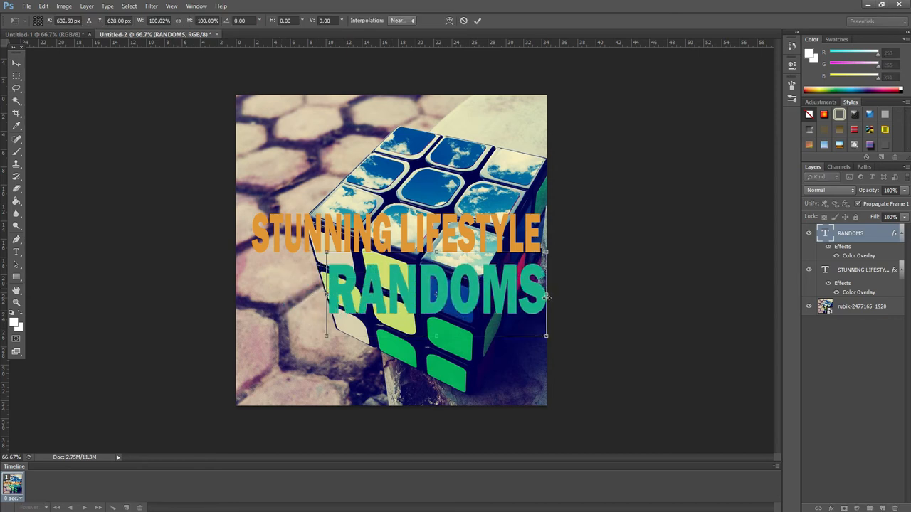
{"action": "left_click_drag", "start_coordinate": [547, 293], "coordinate": [467, 294]}
{"action": "left_click_drag", "start_coordinate": [398, 334], "coordinate": [388, 298]}
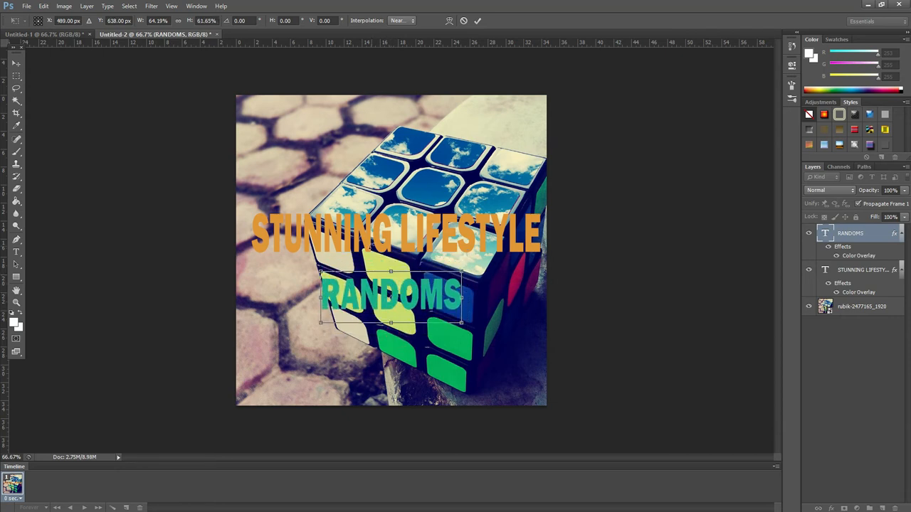
{"action": "left_click", "coordinate": [16, 64]}
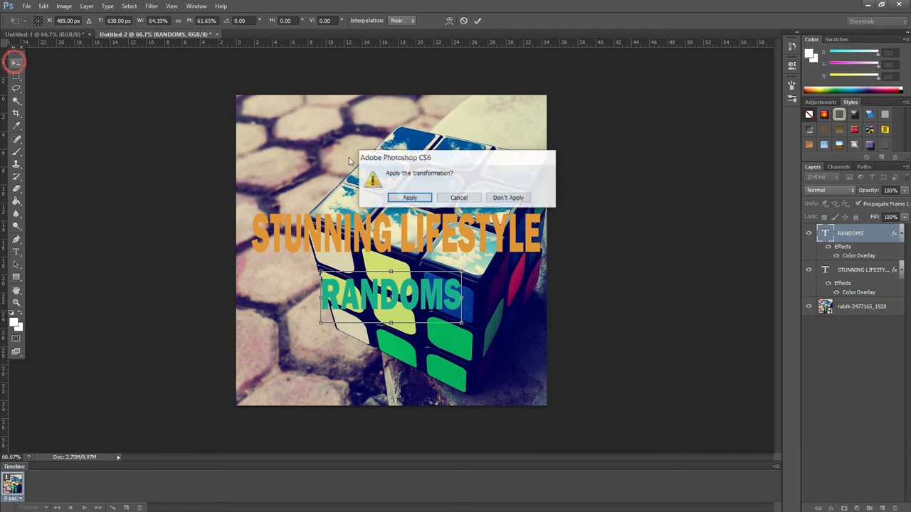
{"action": "left_click", "coordinate": [410, 197]}
{"action": "left_click", "coordinate": [410, 229]}
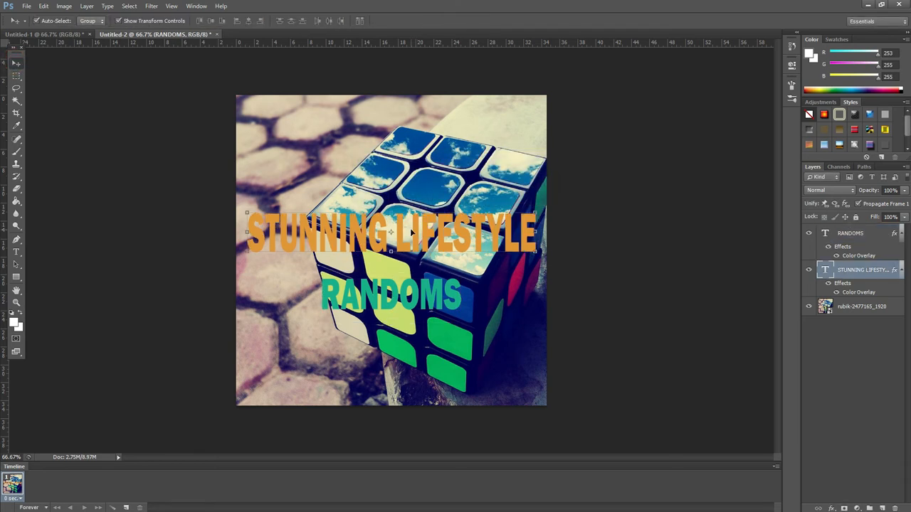
{"action": "left_click_drag", "start_coordinate": [390, 295], "coordinate": [388, 288]}
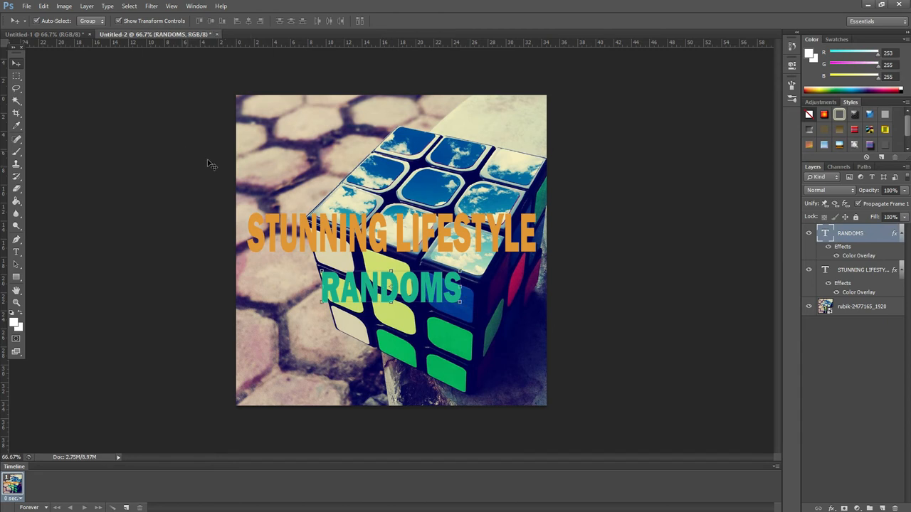
Step: Rotate both title text layers together to about -26 degrees and apply the transformation
{"action": "left_click", "coordinate": [334, 246], "text": "shift"}
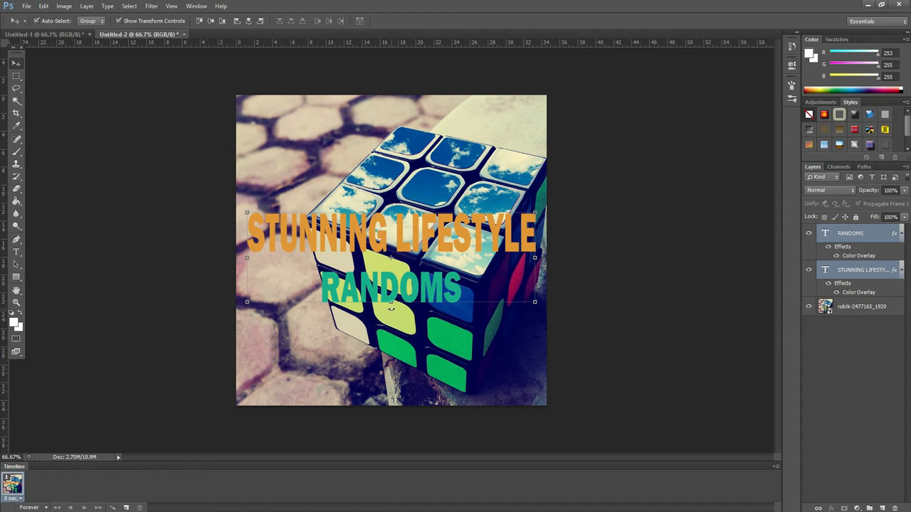
{"action": "left_click_drag", "start_coordinate": [392, 308], "coordinate": [418, 309]}
{"action": "left_click", "coordinate": [17, 62]}
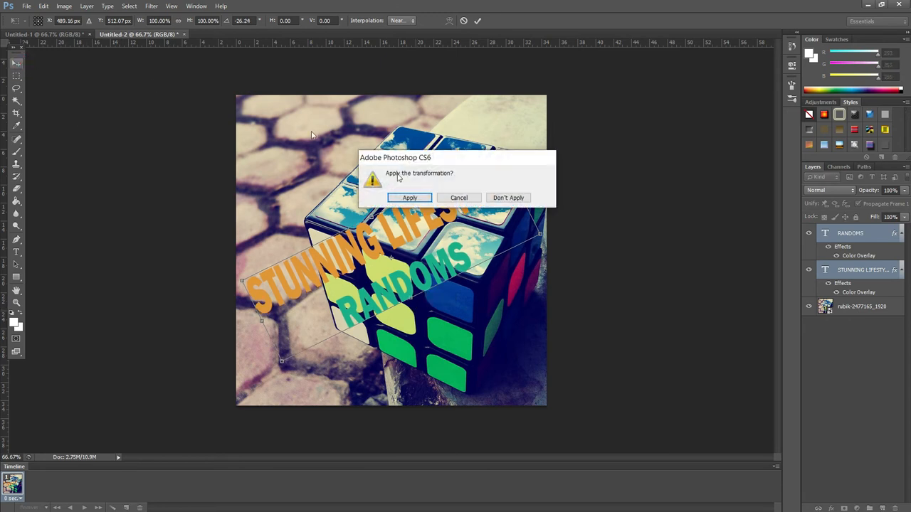
{"action": "left_click", "coordinate": [410, 197]}
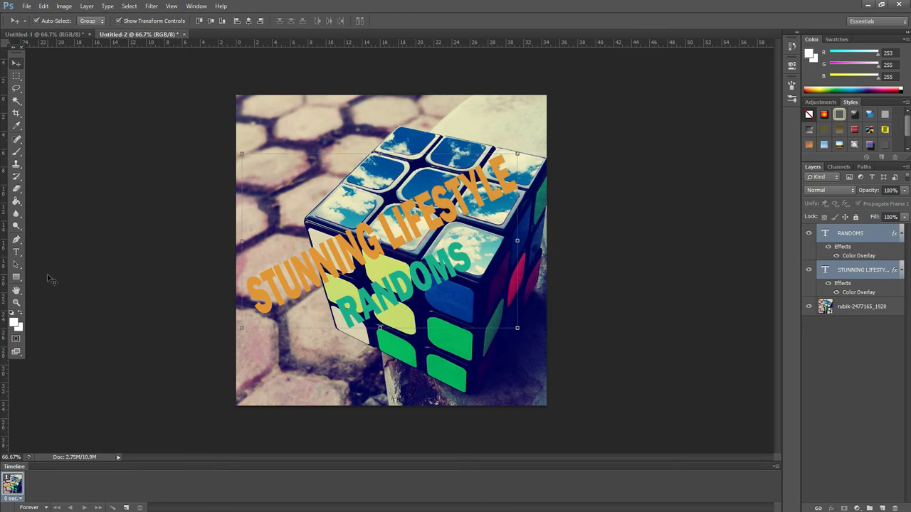
Step: Draw a white rectangle about 901 by 269 px across the text and move its layer beneath both text layers
{"action": "left_click", "coordinate": [16, 277]}
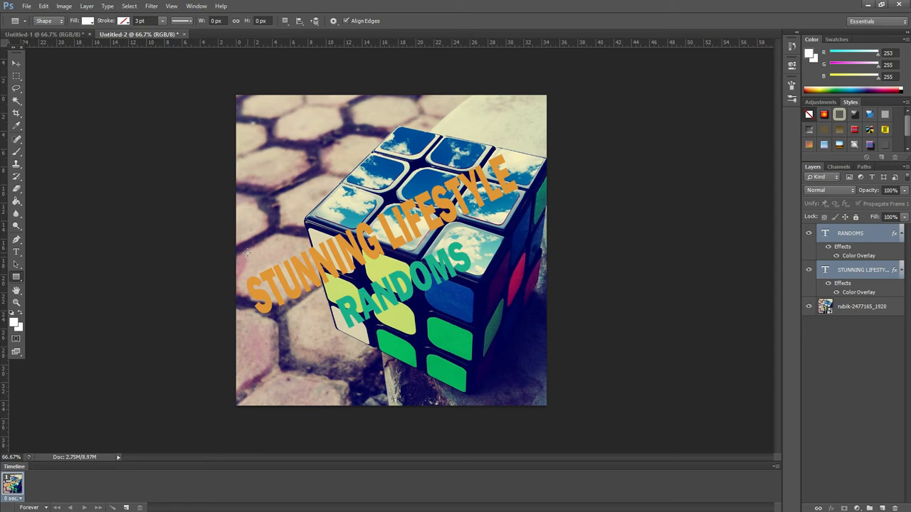
{"action": "left_click_drag", "start_coordinate": [247, 253], "coordinate": [533, 338]}
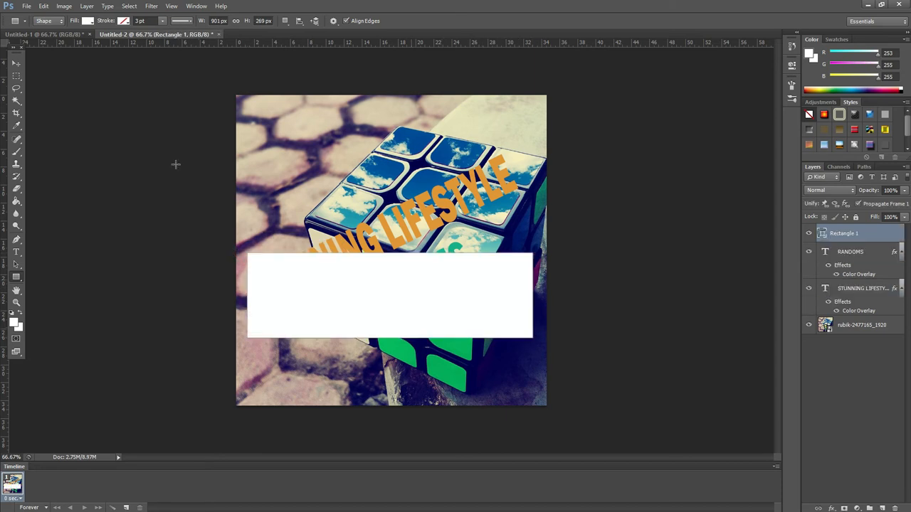
{"action": "left_click", "coordinate": [15, 62]}
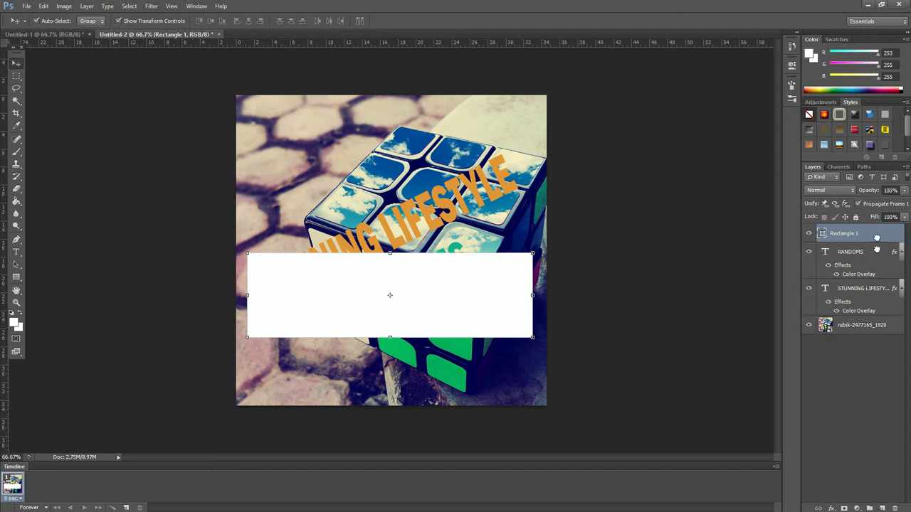
{"action": "left_click_drag", "start_coordinate": [877, 237], "coordinate": [874, 306]}
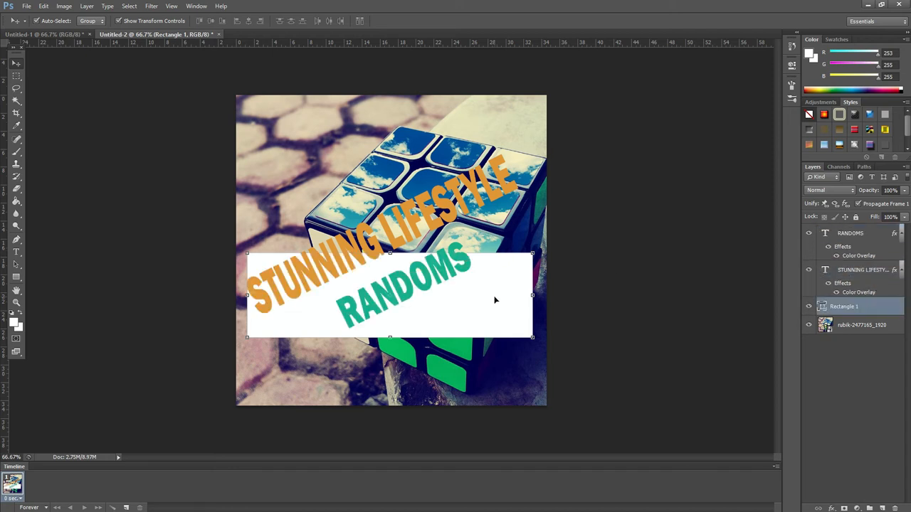
{"action": "left_click_drag", "start_coordinate": [495, 299], "coordinate": [494, 254]}
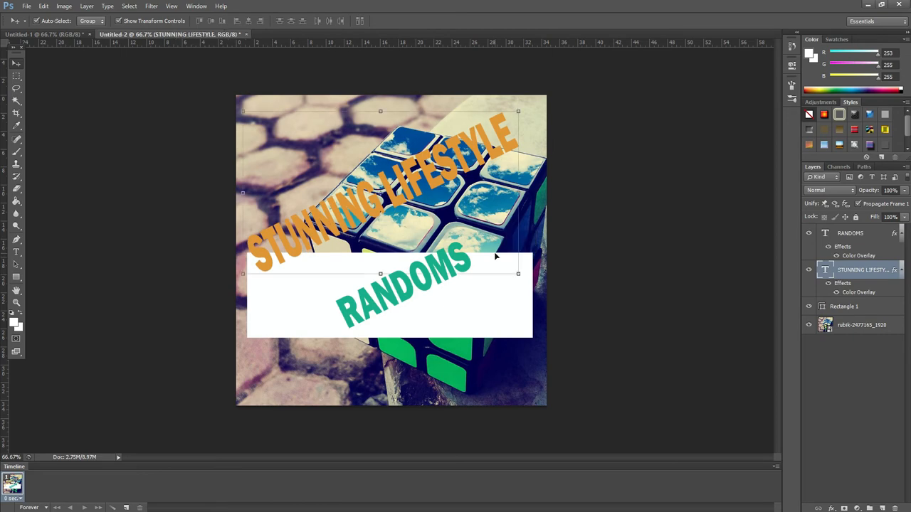
{"action": "left_click", "coordinate": [27, 7]}
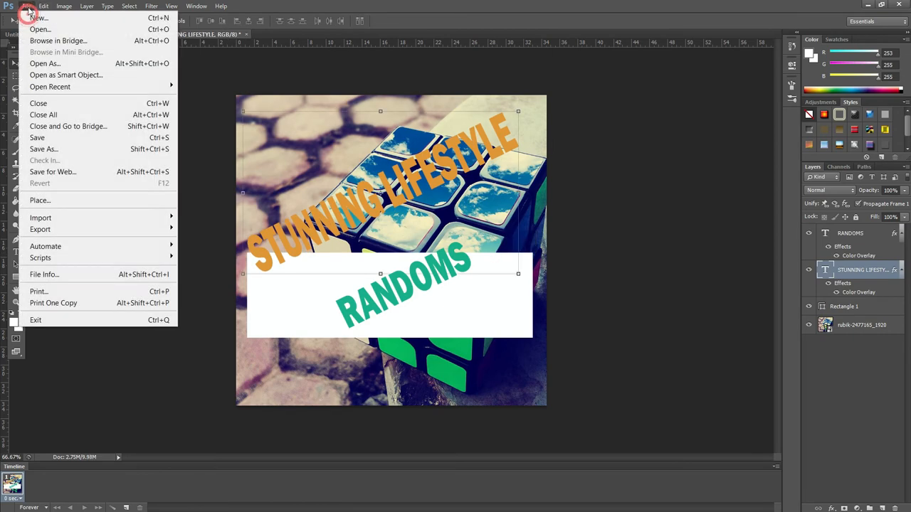
{"action": "left_click", "coordinate": [58, 18]}
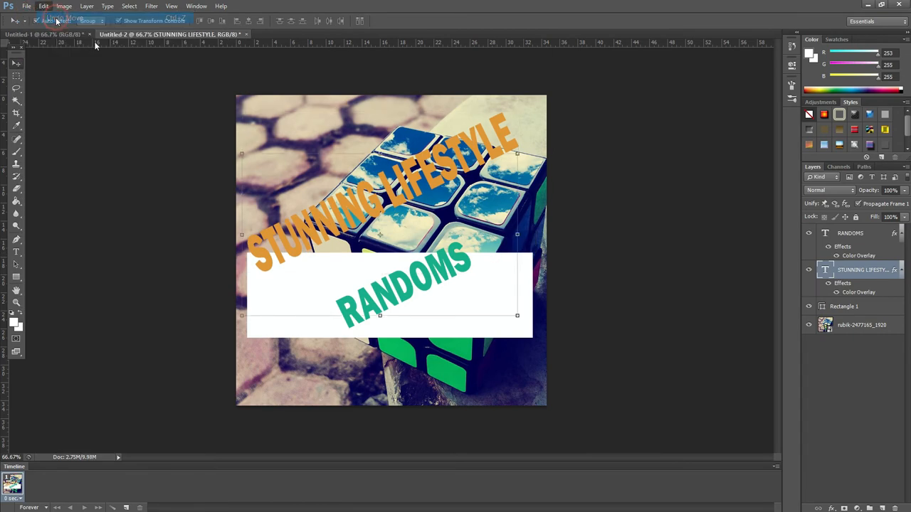
Step: Move, rotate to about -25 degrees and stretch the rectangle into a band behind the title text, applying the transformation
{"action": "left_click", "coordinate": [529, 307]}
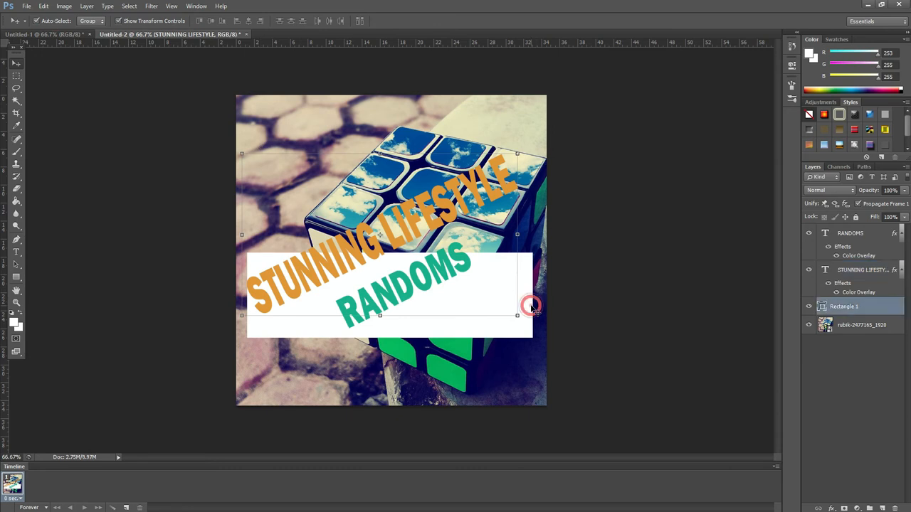
{"action": "mouse_move", "coordinate": [519, 325]}
{"action": "left_mouse_down"}
{"action": "mouse_move", "coordinate": [523, 282]}
{"action": "mouse_move", "coordinate": [517, 322]}
{"action": "mouse_move", "coordinate": [519, 309]}
{"action": "left_mouse_up"}
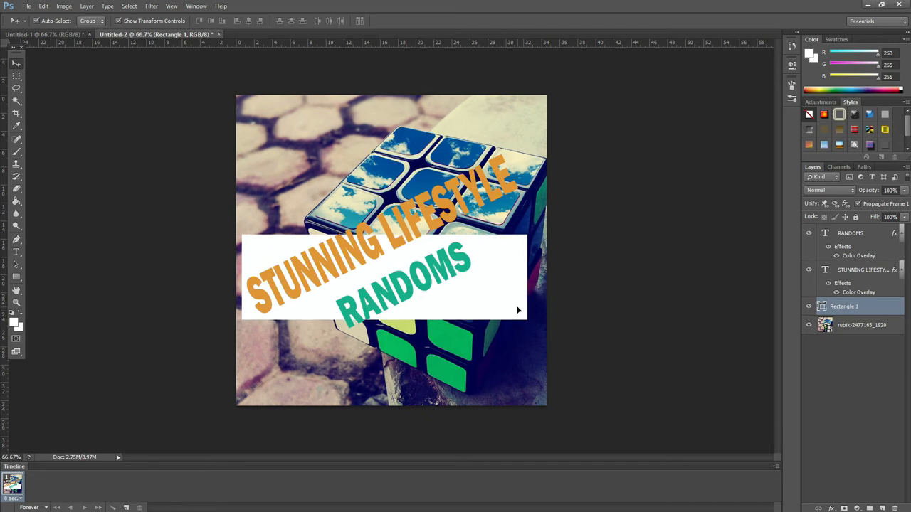
{"action": "left_click_drag", "start_coordinate": [528, 278], "coordinate": [534, 277]}
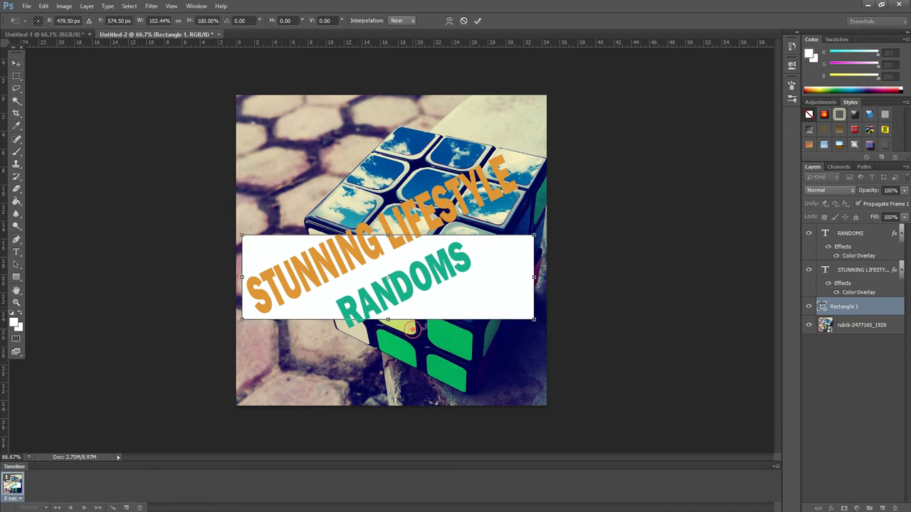
{"action": "left_click_drag", "start_coordinate": [416, 331], "coordinate": [445, 323]}
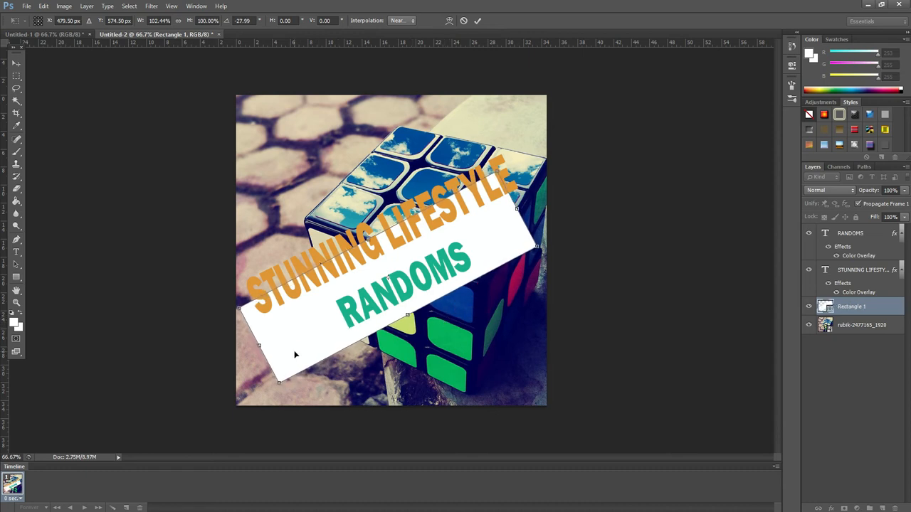
{"action": "left_click_drag", "start_coordinate": [295, 354], "coordinate": [293, 325]}
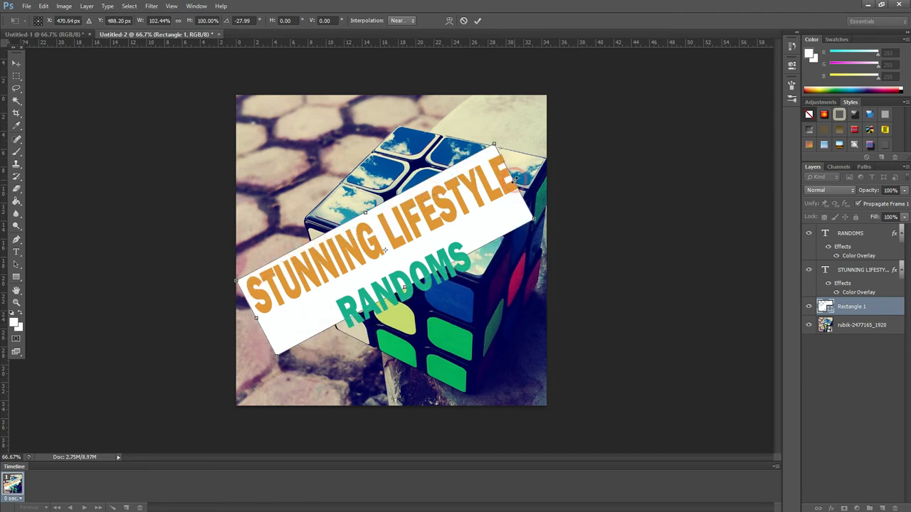
{"action": "mouse_move", "coordinate": [516, 179]}
{"action": "left_mouse_down"}
{"action": "mouse_move", "coordinate": [530, 177]}
{"action": "mouse_move", "coordinate": [522, 175]}
{"action": "left_mouse_up"}
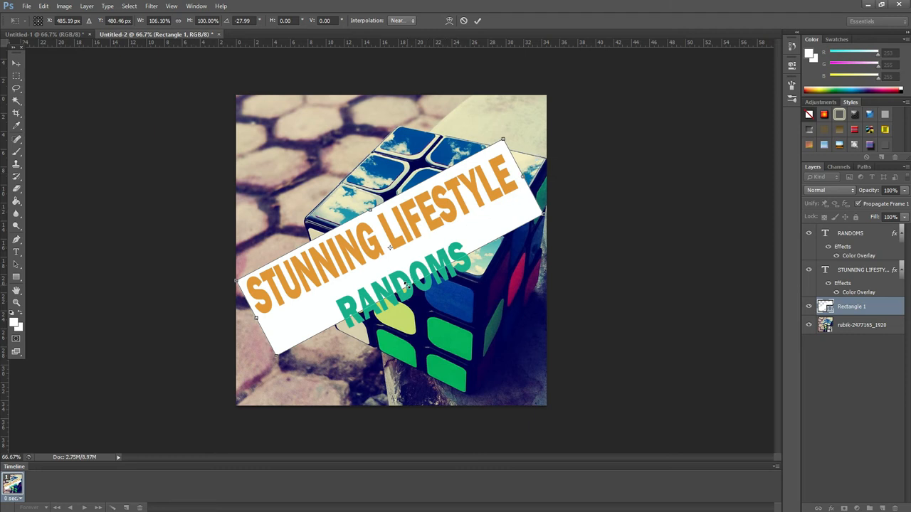
{"action": "left_click_drag", "start_coordinate": [405, 283], "coordinate": [419, 300]}
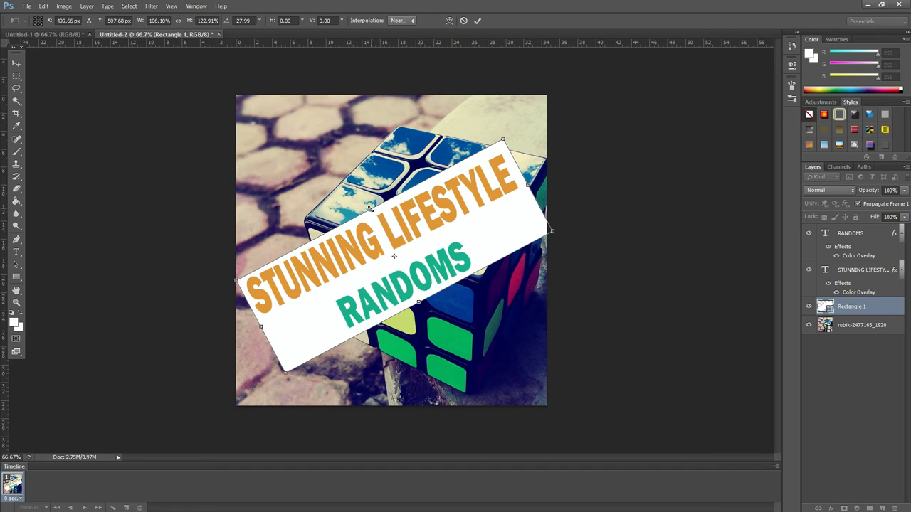
{"action": "left_click_drag", "start_coordinate": [370, 208], "coordinate": [371, 196]}
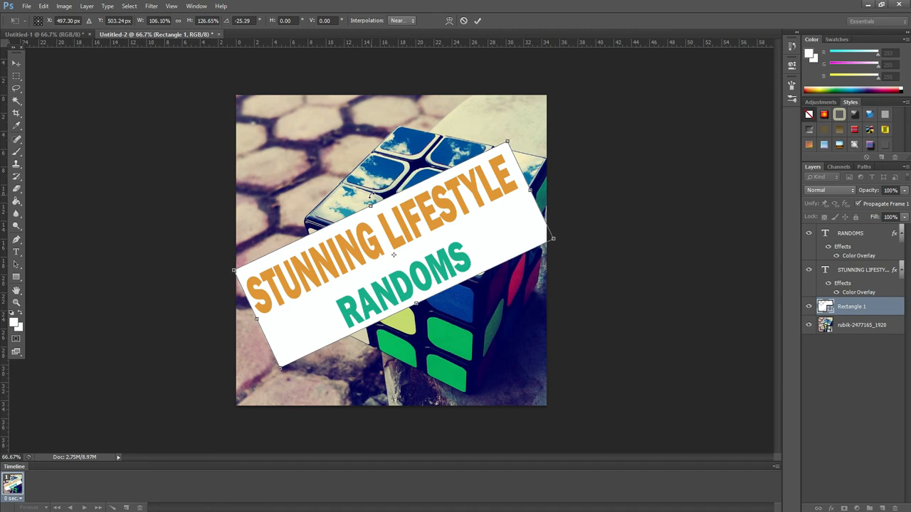
{"action": "left_click_drag", "start_coordinate": [256, 320], "coordinate": [253, 322]}
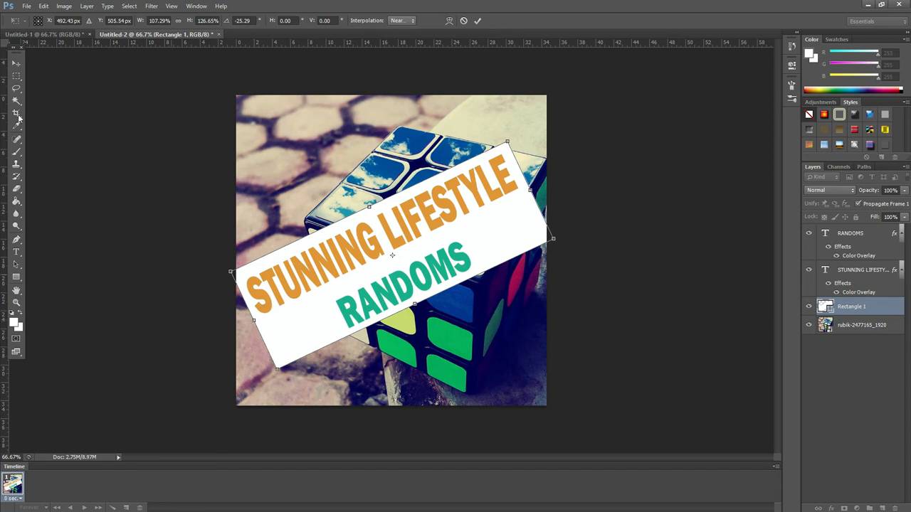
{"action": "left_click", "coordinate": [16, 63]}
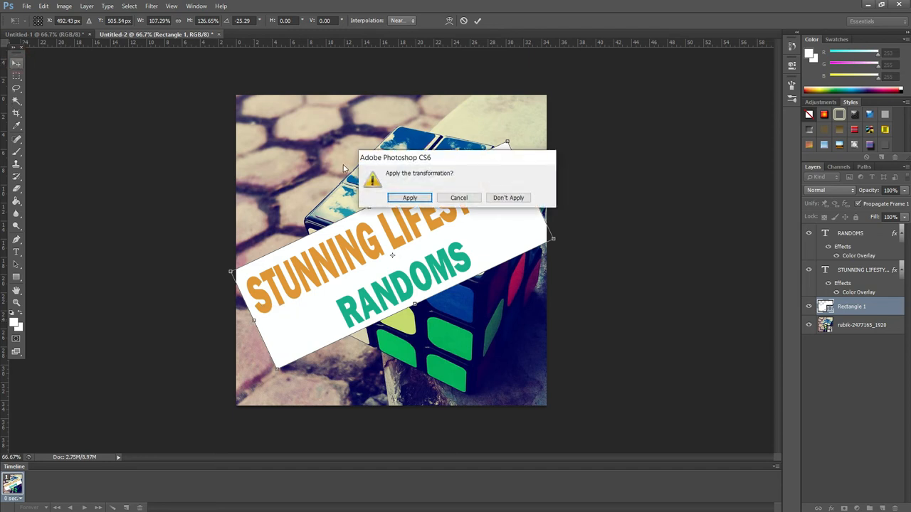
{"action": "left_click", "coordinate": [409, 197]}
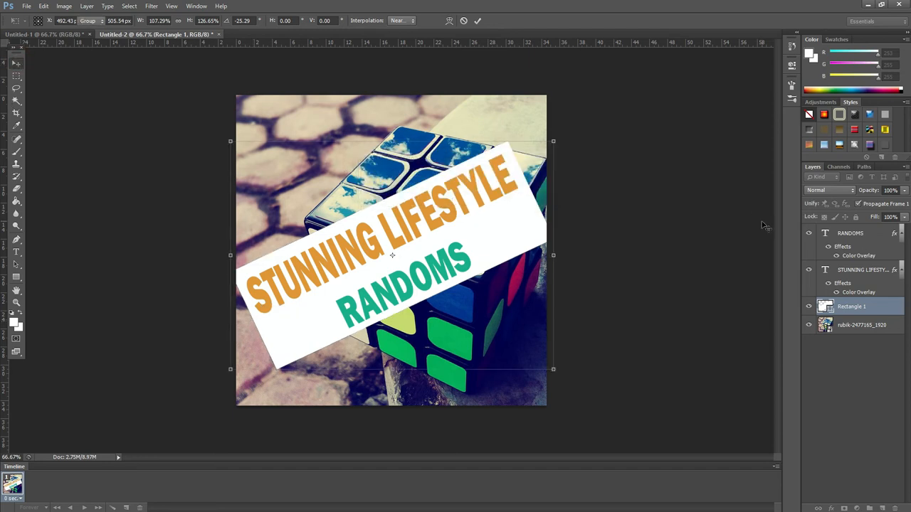
Step: Give the rectangle a black Color Overlay and set the layer's blending opacity to 60%
{"action": "double_click", "coordinate": [877, 309]}
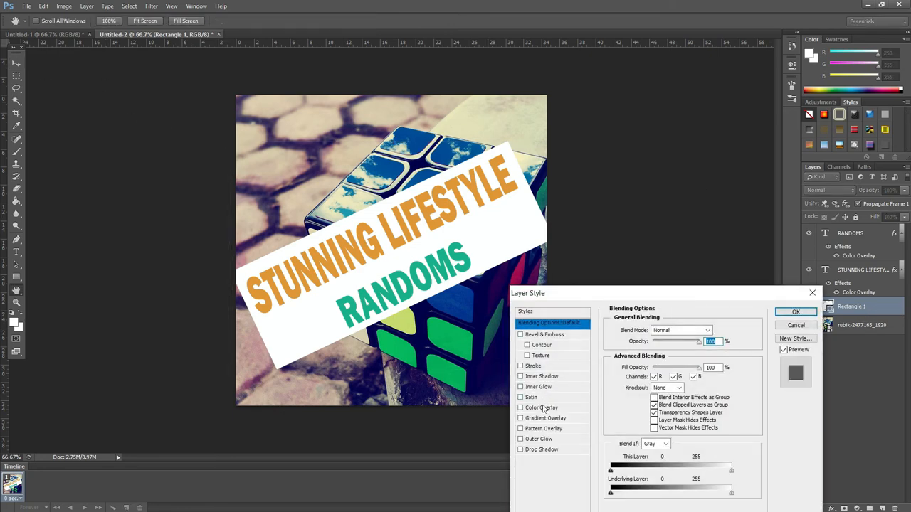
{"action": "left_click", "coordinate": [543, 408]}
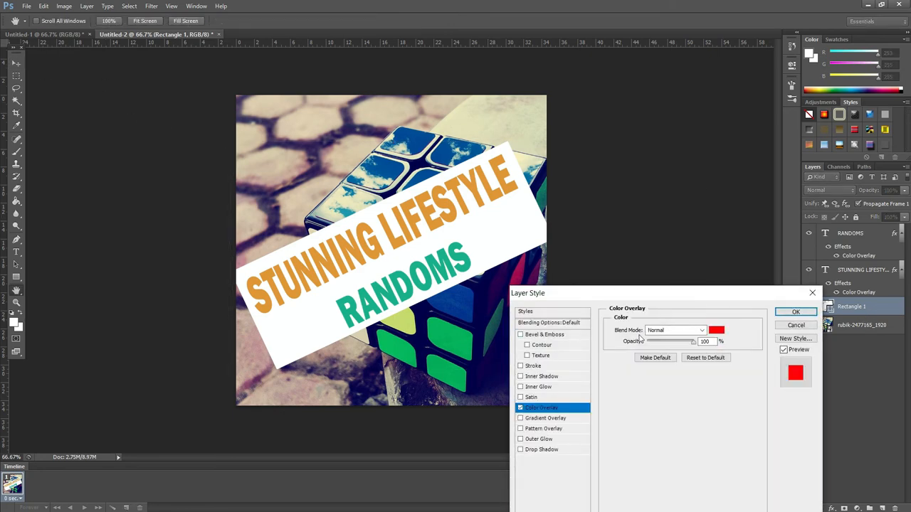
{"action": "left_click", "coordinate": [715, 341]}
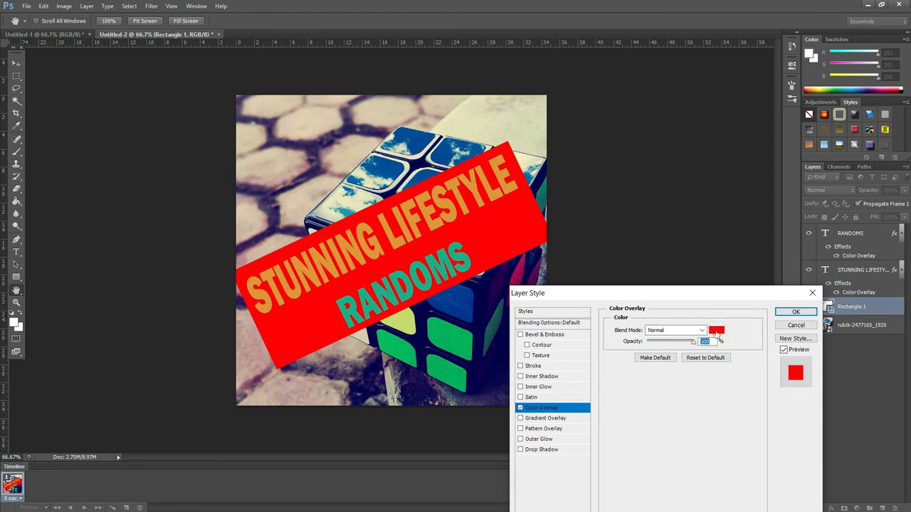
{"action": "left_click", "coordinate": [716, 331]}
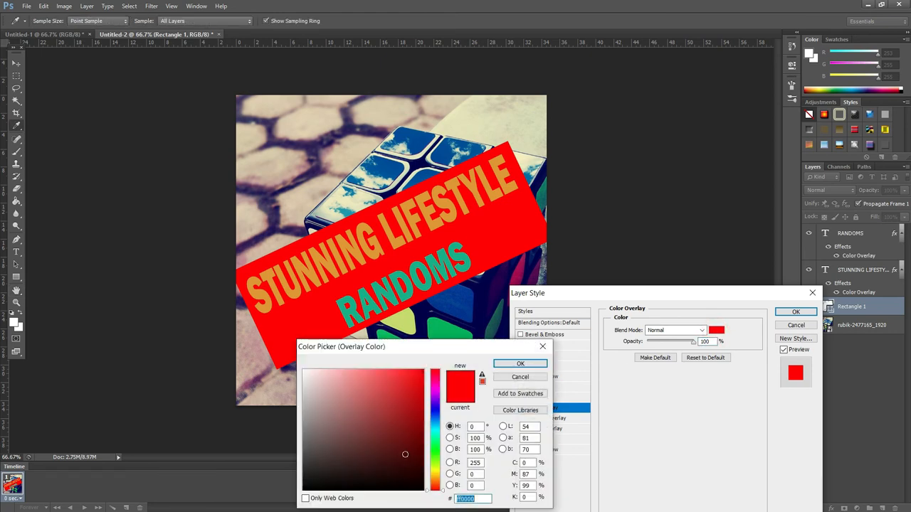
{"action": "left_click", "coordinate": [404, 490]}
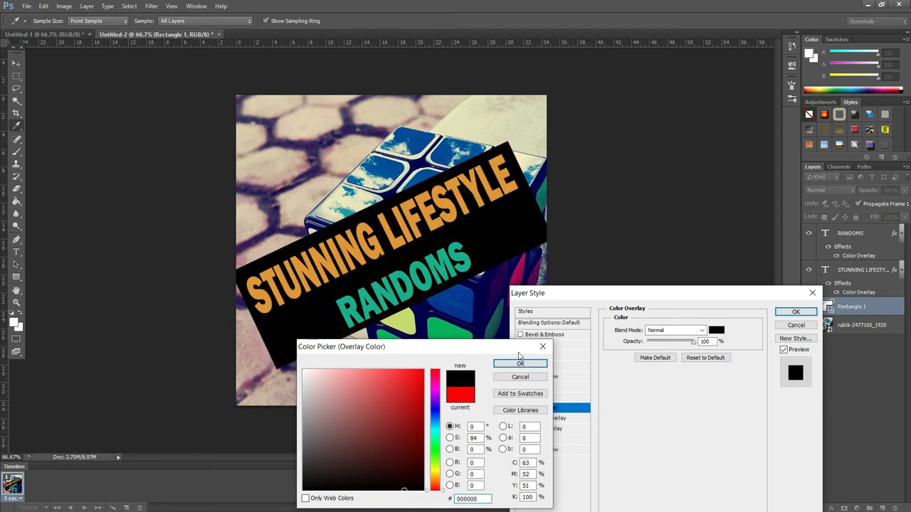
{"action": "left_click", "coordinate": [522, 364]}
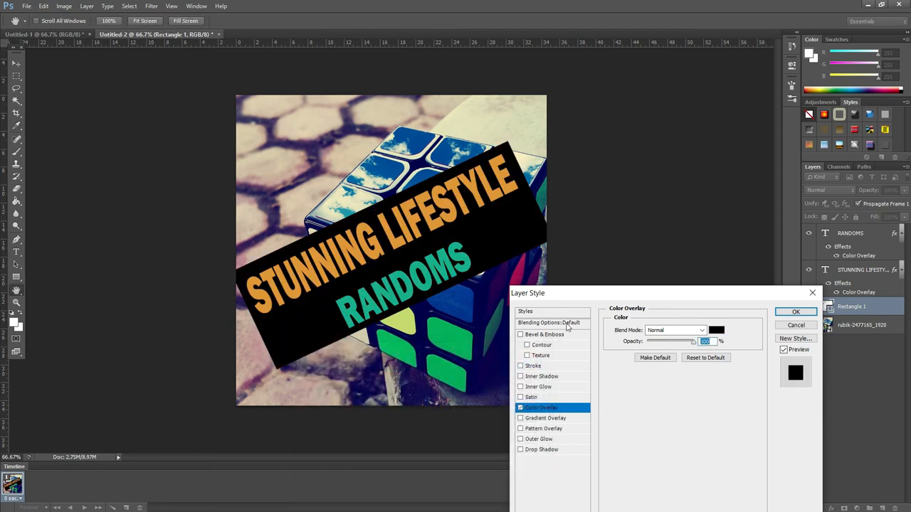
{"action": "left_click", "coordinate": [568, 324]}
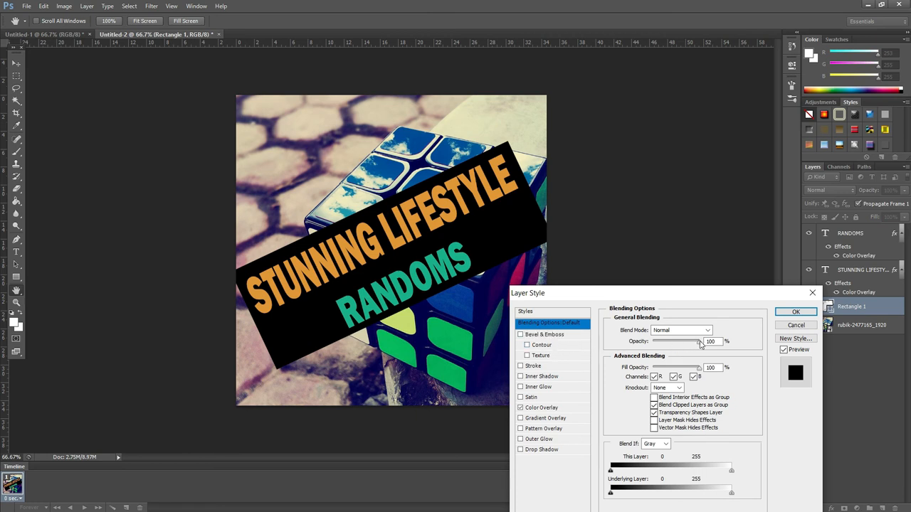
{"action": "left_click_drag", "start_coordinate": [700, 344], "coordinate": [681, 347]}
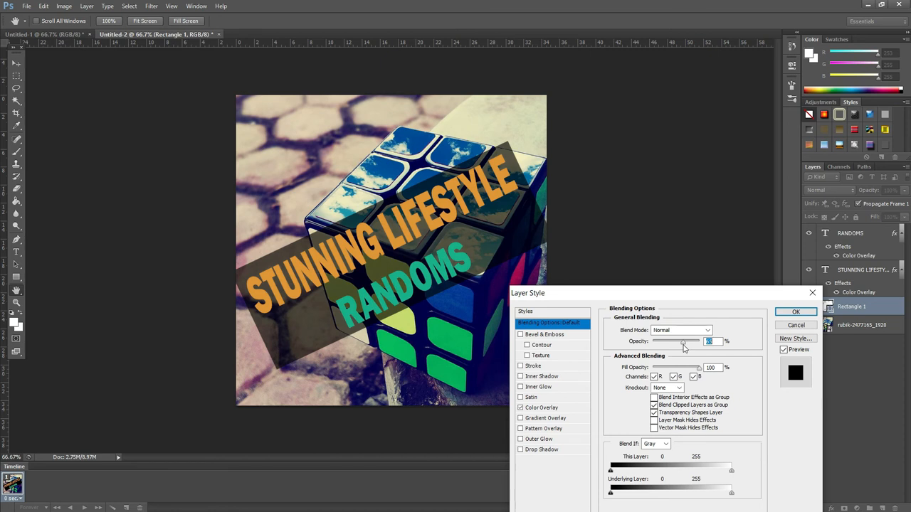
{"action": "left_click_drag", "start_coordinate": [684, 347], "coordinate": [682, 347]}
{"action": "left_click", "coordinate": [783, 314]}
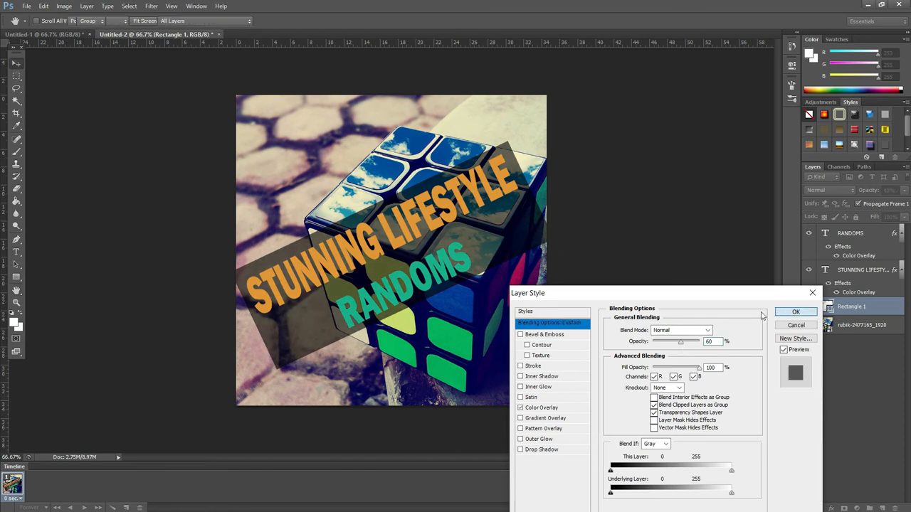
Step: Add a Drop Shadow layer style with default settings to the STUNNING LIFESTYLE text
{"action": "left_click", "coordinate": [444, 201]}
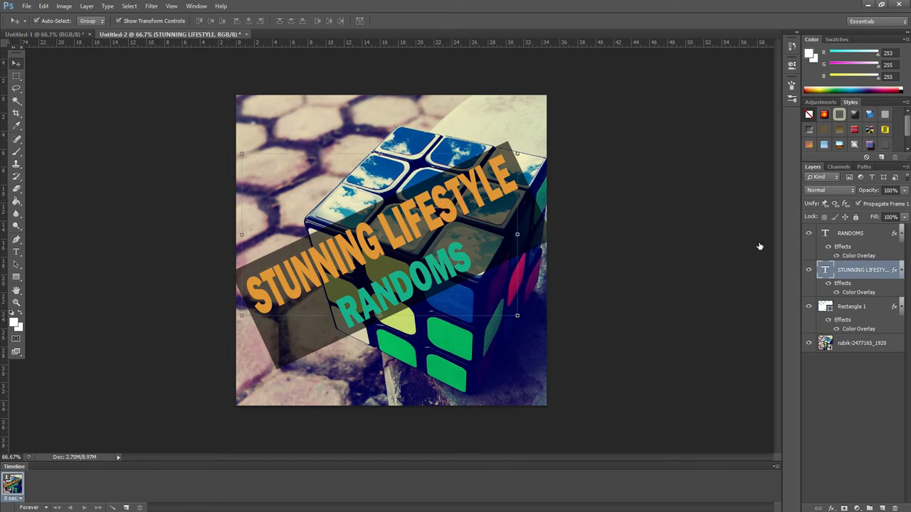
{"action": "key", "text": "h"}
{"action": "double_click", "coordinate": [871, 277]}
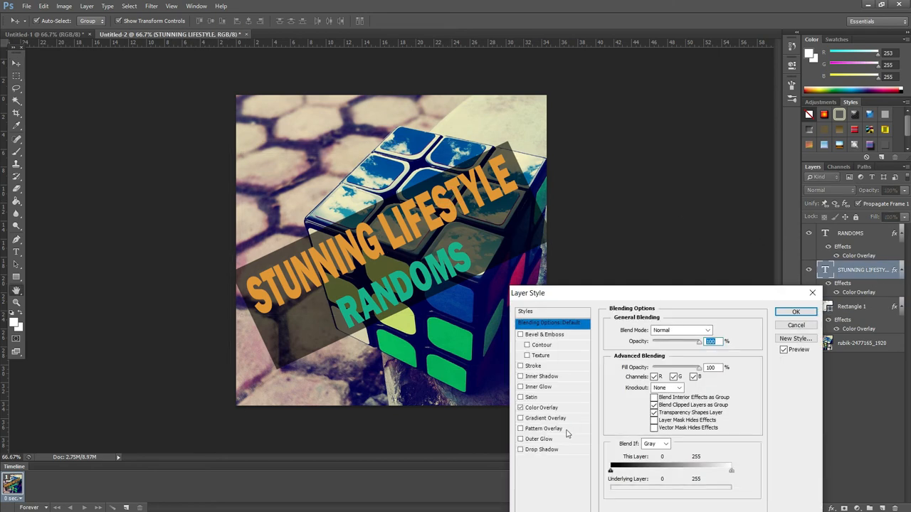
{"action": "left_click", "coordinate": [543, 451]}
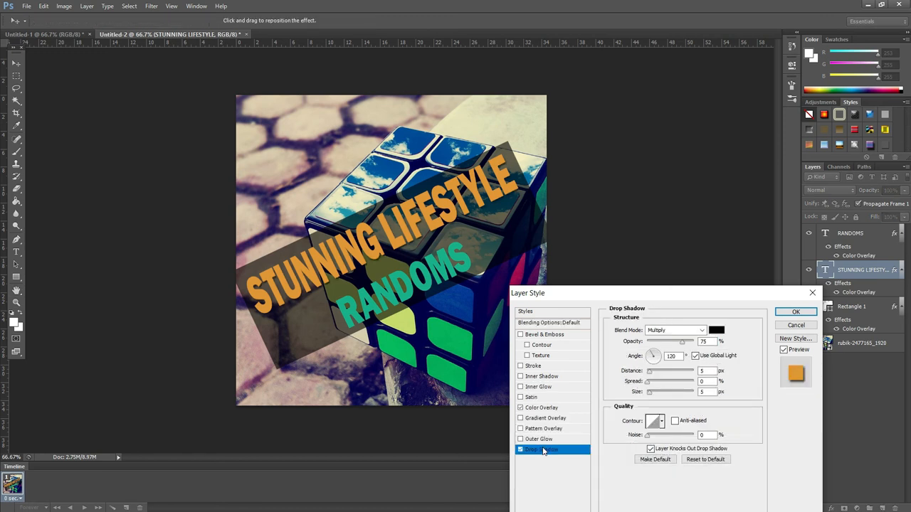
{"action": "left_click", "coordinate": [795, 313]}
Step: Add a Drop Shadow layer style with default settings to the RANDOMS text
{"action": "key", "text": "v"}
{"action": "left_click", "coordinate": [439, 269]}
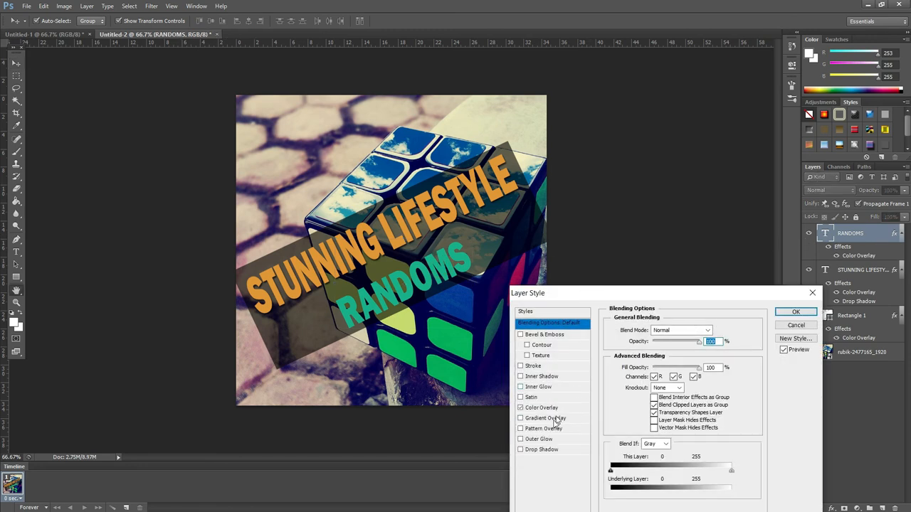
{"action": "left_click", "coordinate": [535, 451]}
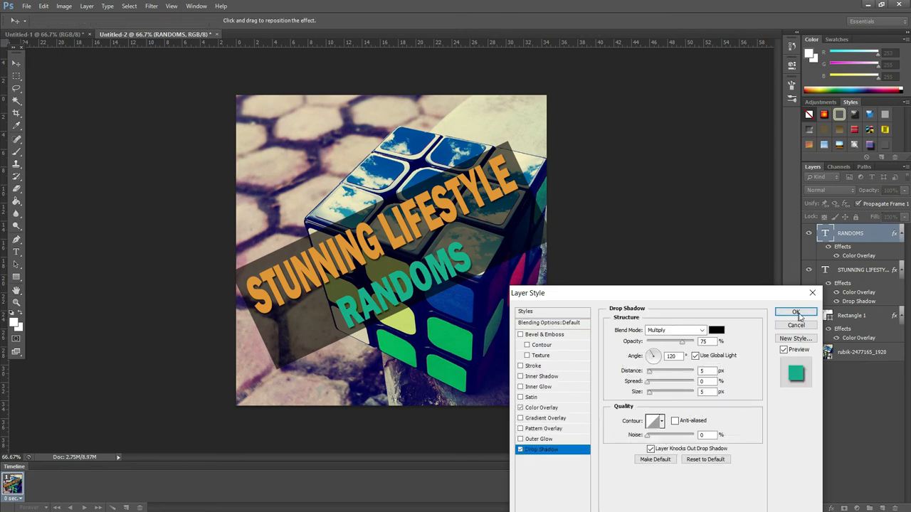
{"action": "left_click", "coordinate": [796, 313]}
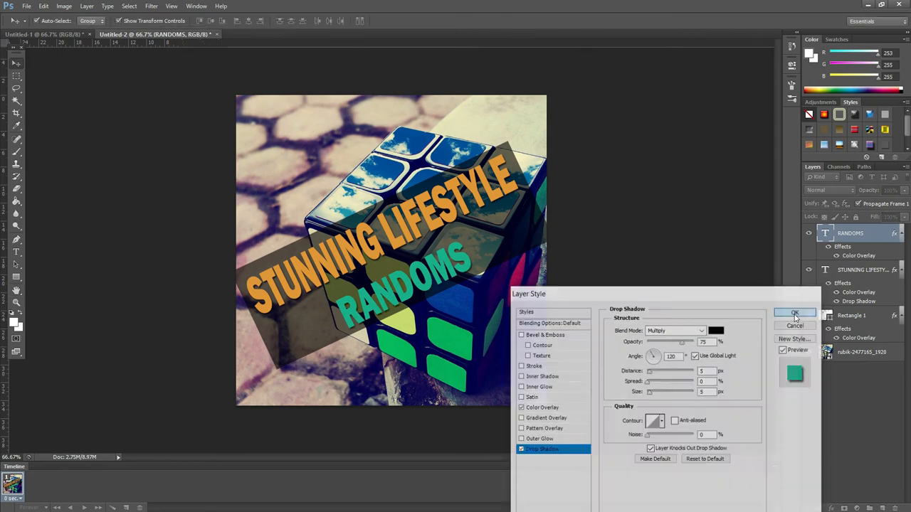
Step: Open Save As for the profile picture document and choose the JPEG format
{"action": "left_click", "coordinate": [37, 7]}
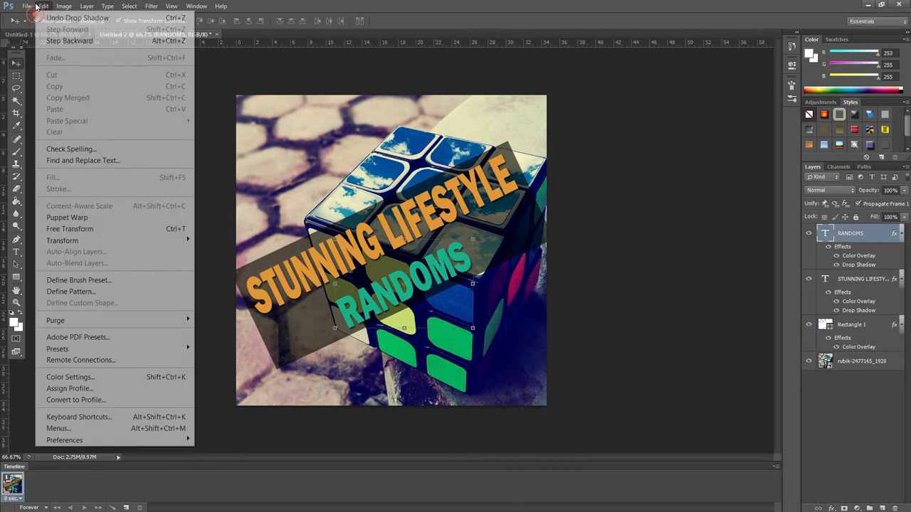
{"action": "left_click", "coordinate": [28, 6]}
{"action": "left_click", "coordinate": [29, 6]}
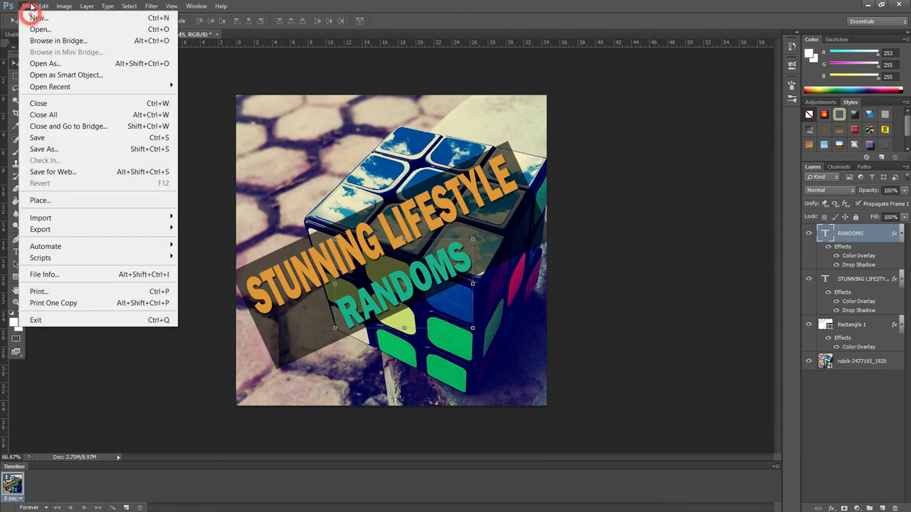
{"action": "left_click", "coordinate": [43, 149]}
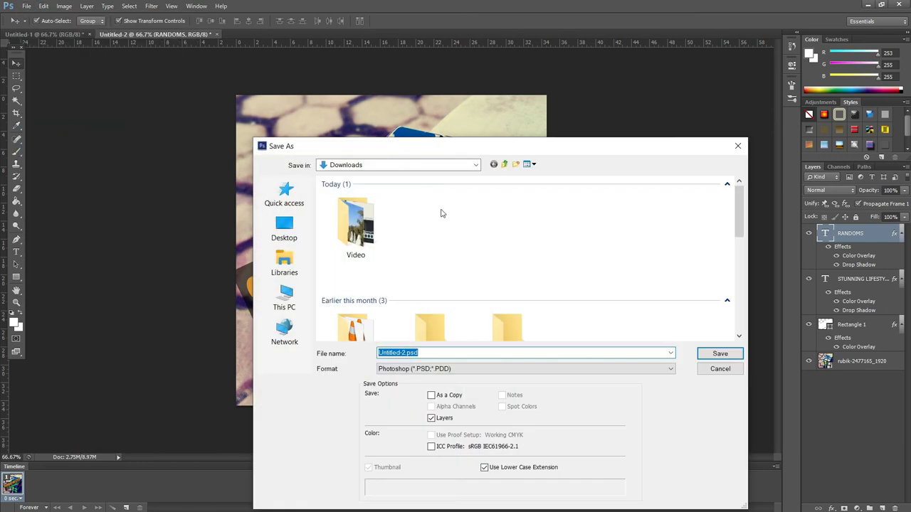
{"action": "type", "text": "li"}
{"action": "key", "text": "Delete"}
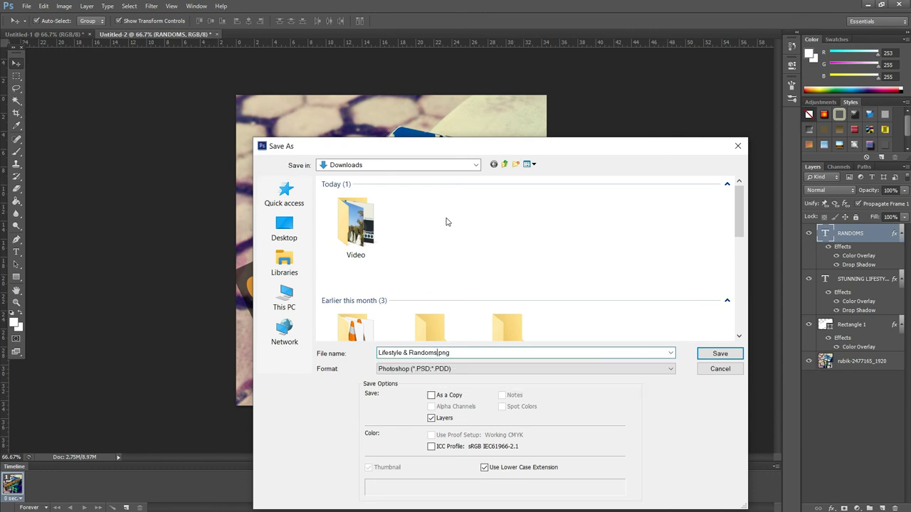
{"action": "left_click", "coordinate": [484, 369]}
{"action": "left_click", "coordinate": [491, 267]}
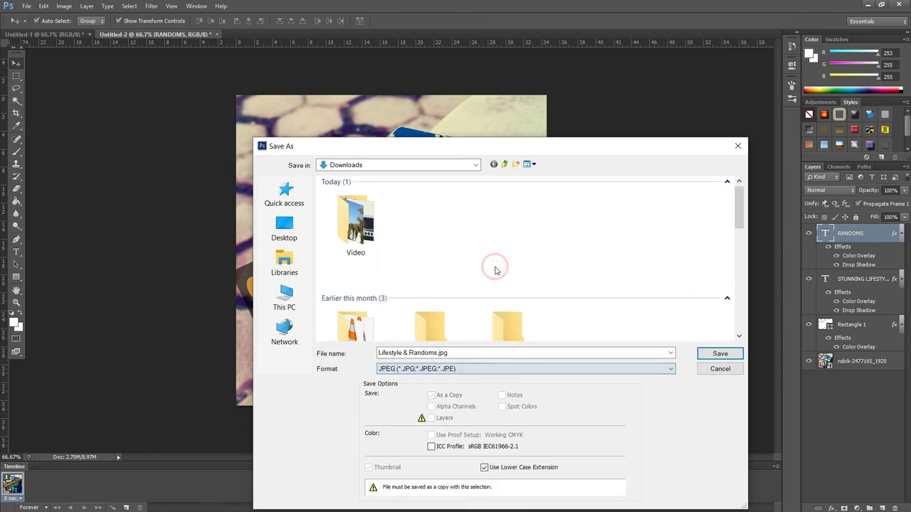
Step: Name the file Lifestyle randoms-display and save it to Downloads with default JPEG options
{"action": "left_click", "coordinate": [455, 349]}
{"action": "key", "text": "ctrl+a"}
{"action": "type", "text": "Lifestyle"}
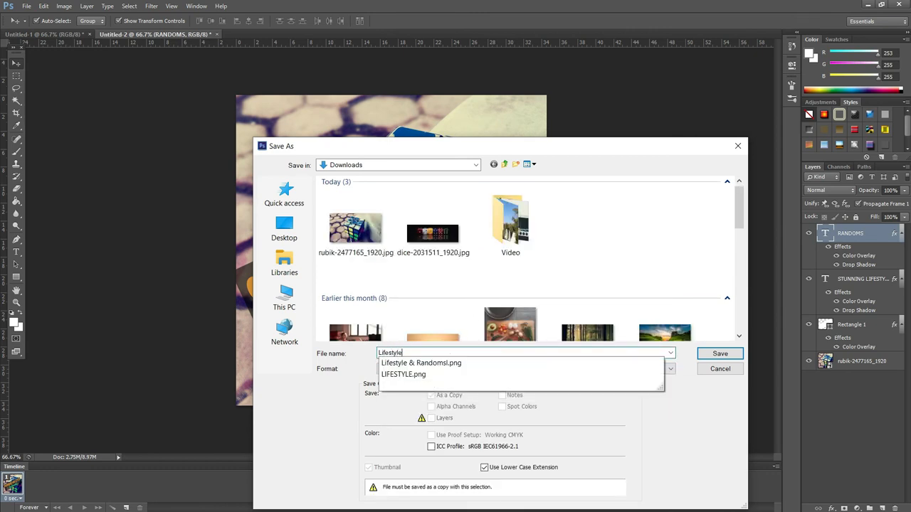
{"action": "type", "text": " randoms-display pic"}
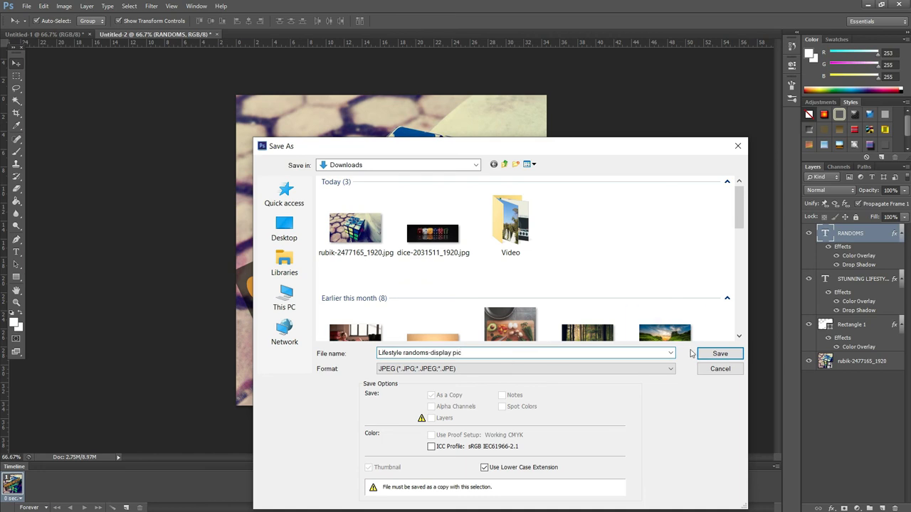
{"action": "left_click", "coordinate": [712, 353]}
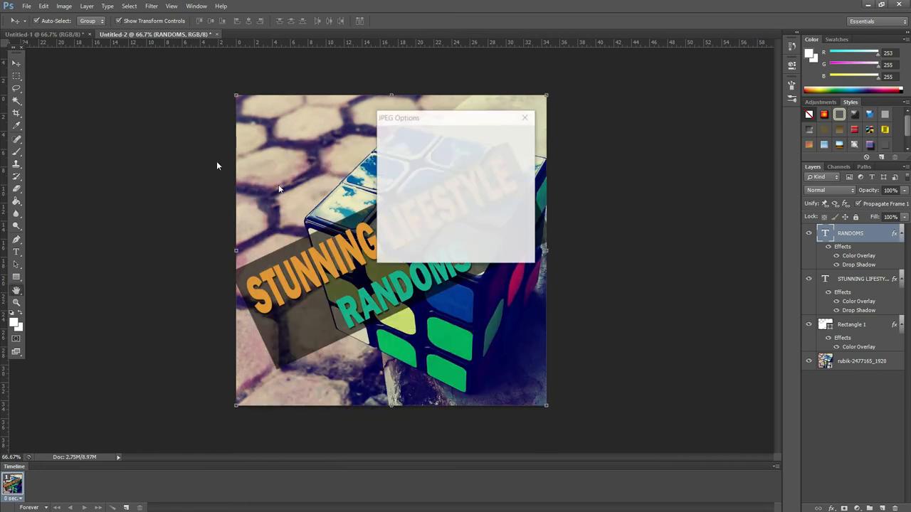
{"action": "left_click", "coordinate": [512, 135]}
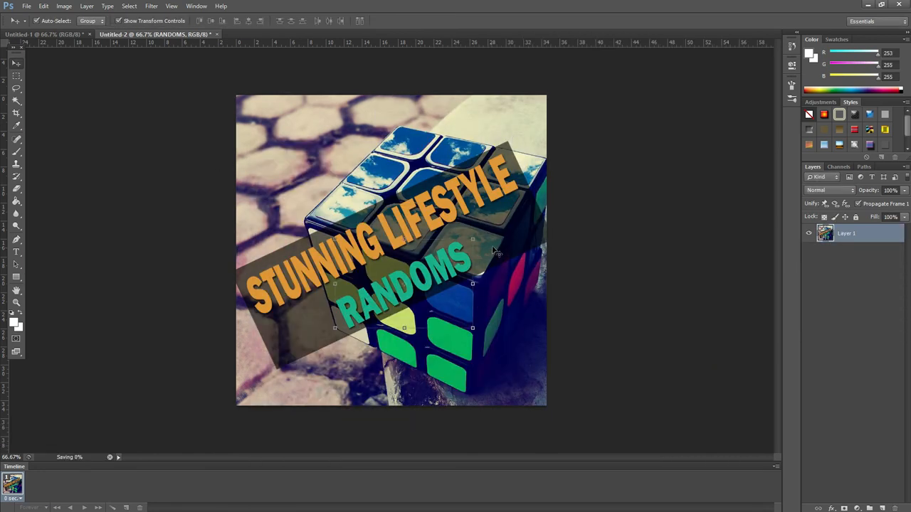
{"action": "left_click", "coordinate": [143, 202]}
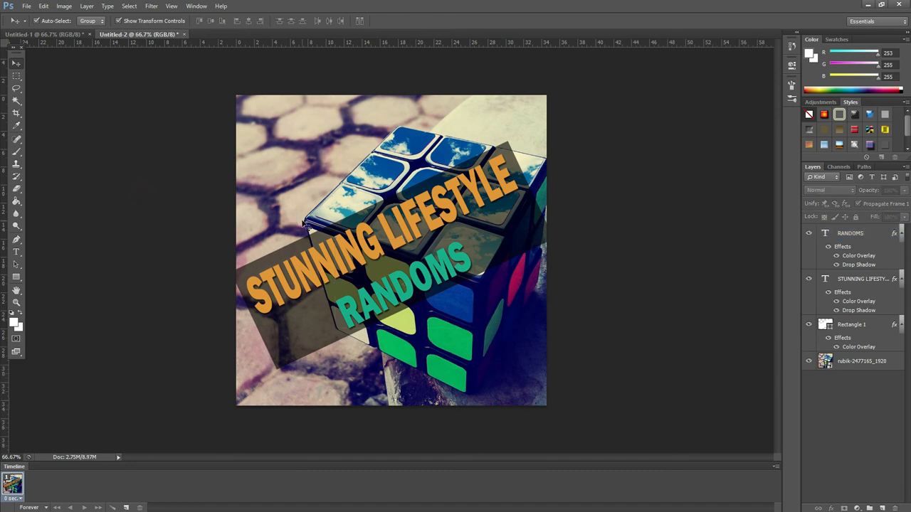
{"action": "left_click", "coordinate": [450, 215]}
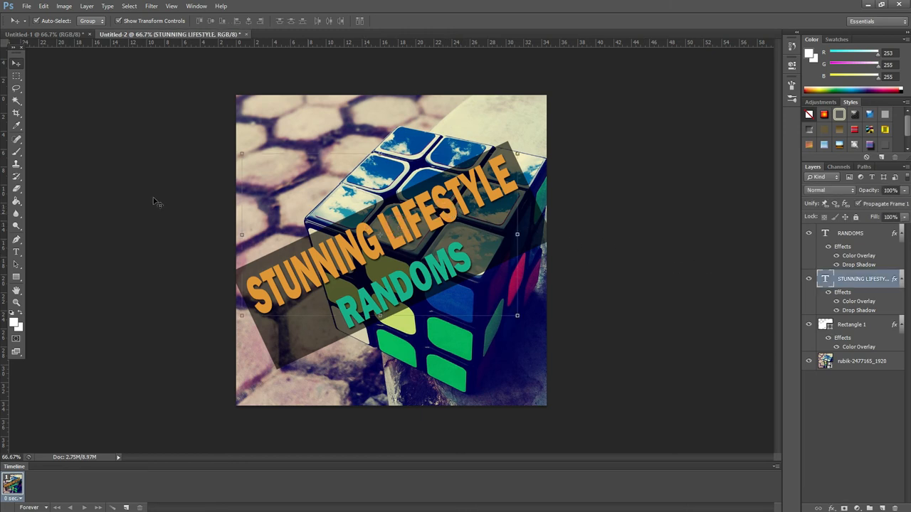
{"action": "key", "text": "alt+Tab"}
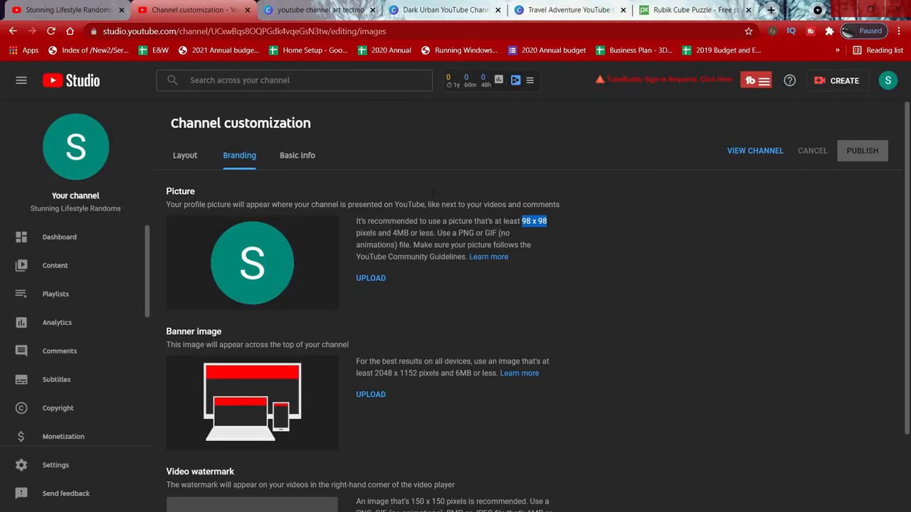
Step: Upload Lifestyle randoms-display from Downloads as the profile picture, shifting the crop down and confirming it
{"action": "left_click", "coordinate": [371, 279]}
{"action": "left_click", "coordinate": [372, 279]}
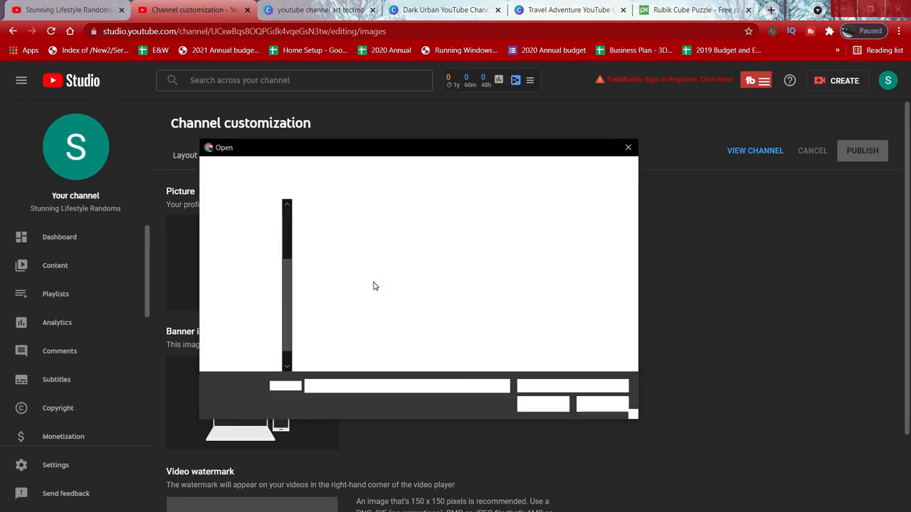
{"action": "scroll", "coordinate": [242, 299], "scroll_direction": "down", "scroll_amount": 2}
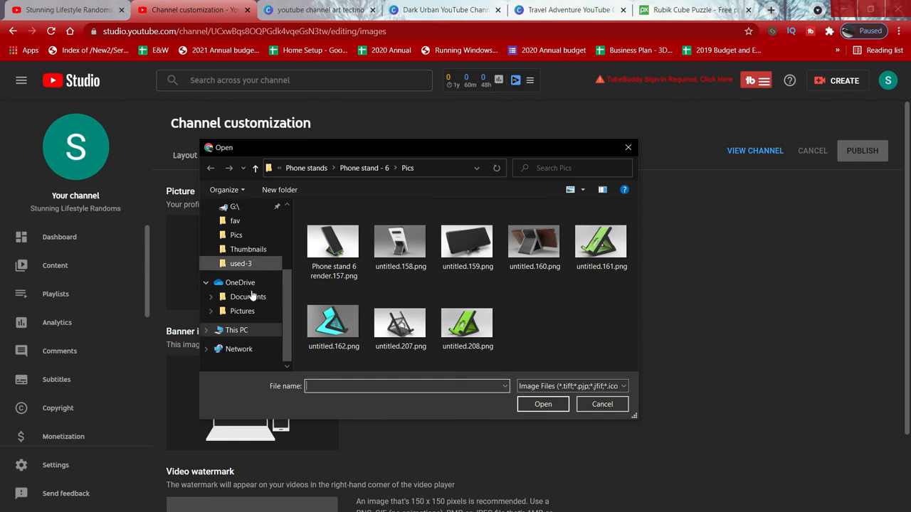
{"action": "left_click", "coordinate": [237, 330]}
{"action": "scroll", "coordinate": [530, 281], "scroll_direction": "down", "scroll_amount": 1}
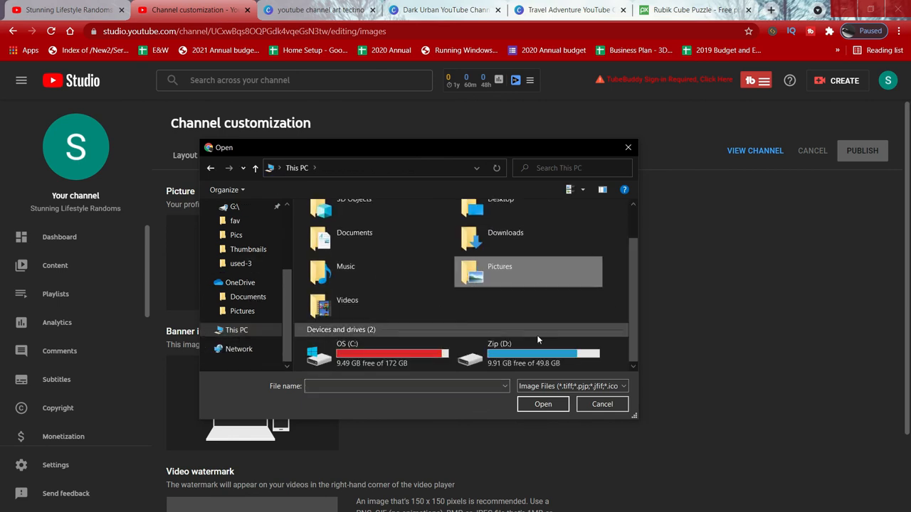
{"action": "double_click", "coordinate": [503, 227]}
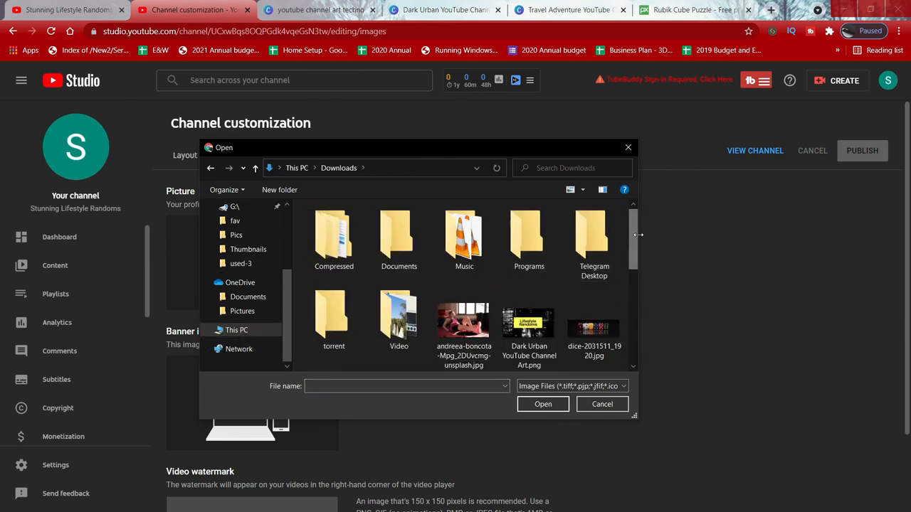
{"action": "left_click_drag", "start_coordinate": [632, 238], "coordinate": [636, 283]}
{"action": "double_click", "coordinate": [462, 288]}
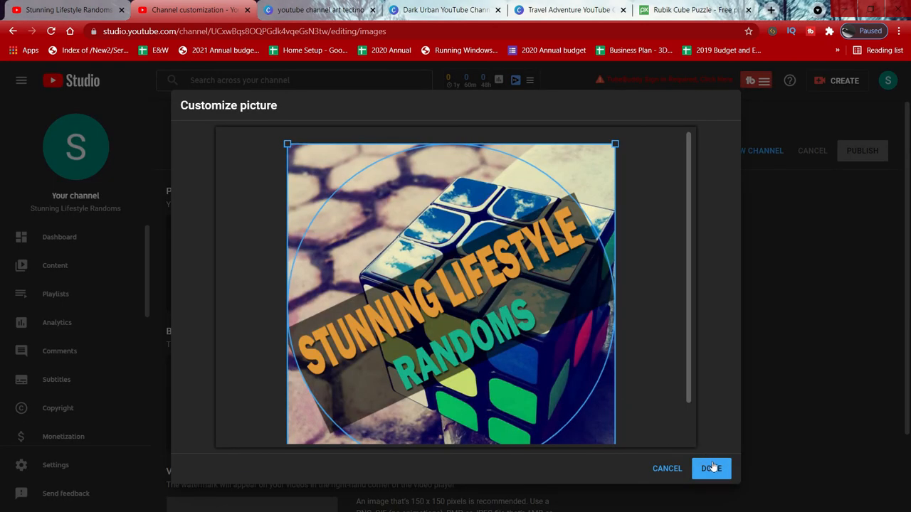
{"action": "left_click_drag", "start_coordinate": [686, 346], "coordinate": [696, 423]}
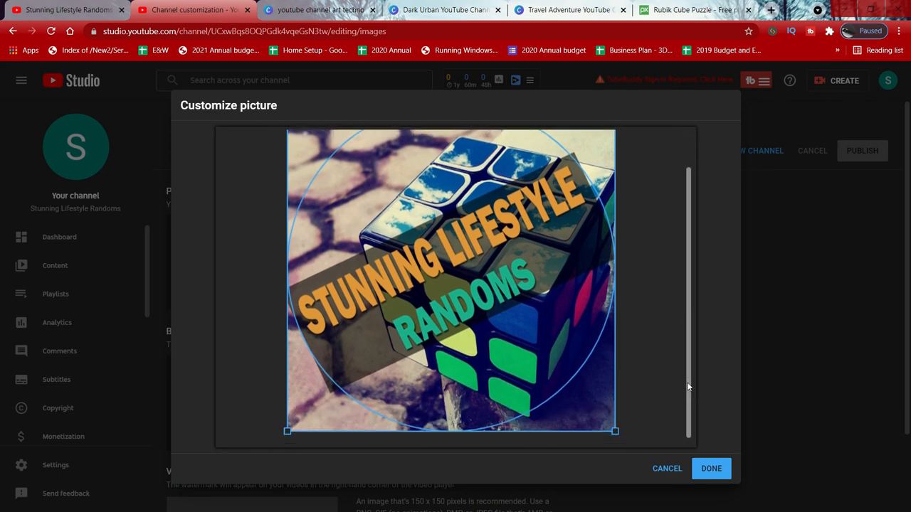
{"action": "left_click", "coordinate": [711, 467]}
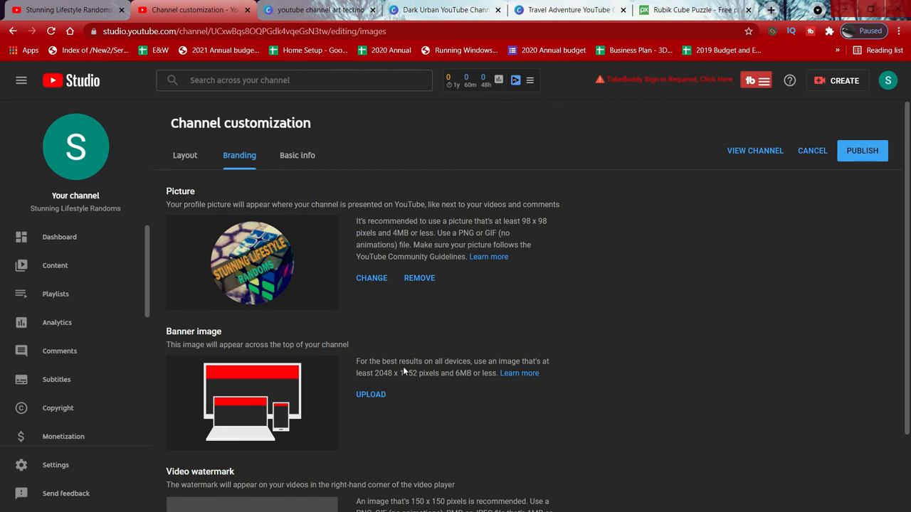
Step: Upload Travel Adventure YouTube Channel Art.png from Downloads as the banner image
{"action": "left_click", "coordinate": [368, 395]}
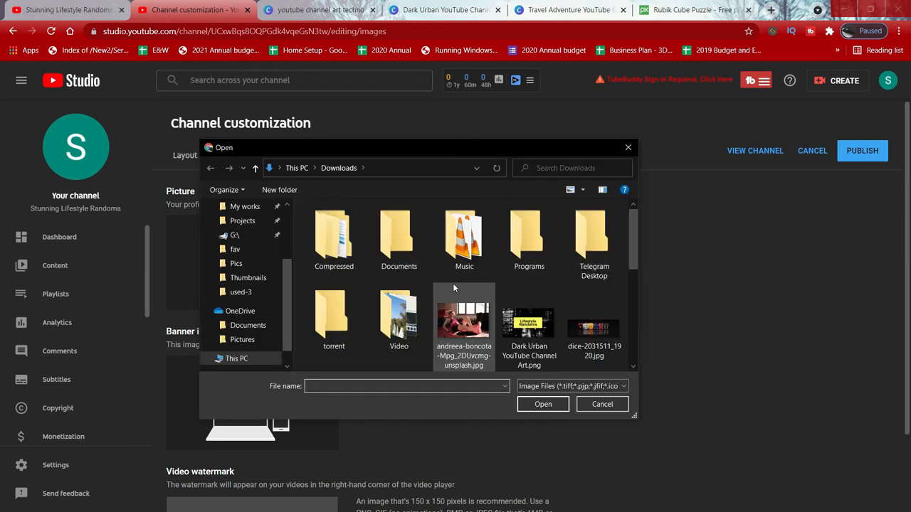
{"action": "left_click_drag", "start_coordinate": [632, 264], "coordinate": [635, 326]}
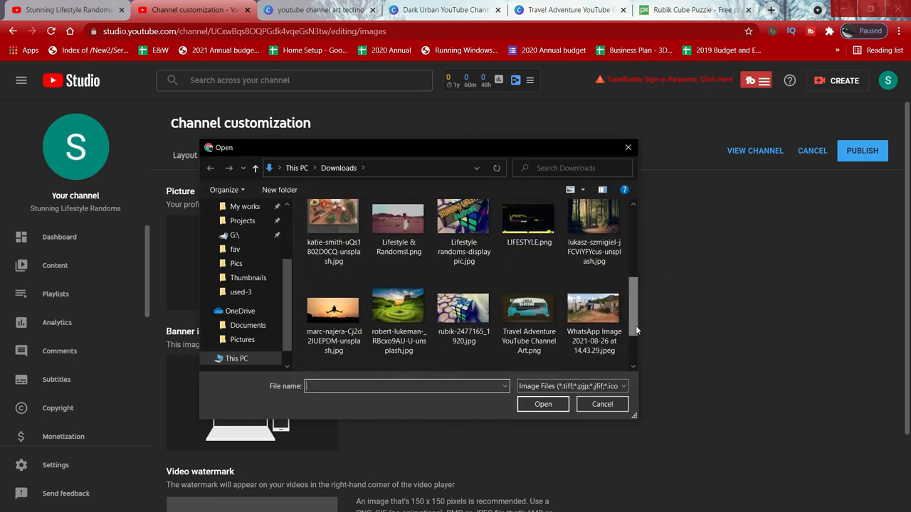
{"action": "double_click", "coordinate": [527, 307]}
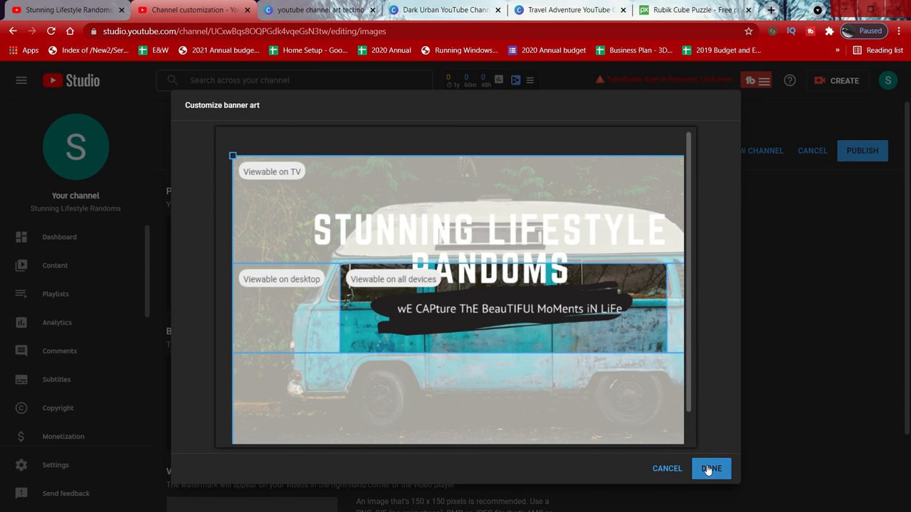
{"action": "key", "text": "Escape"}
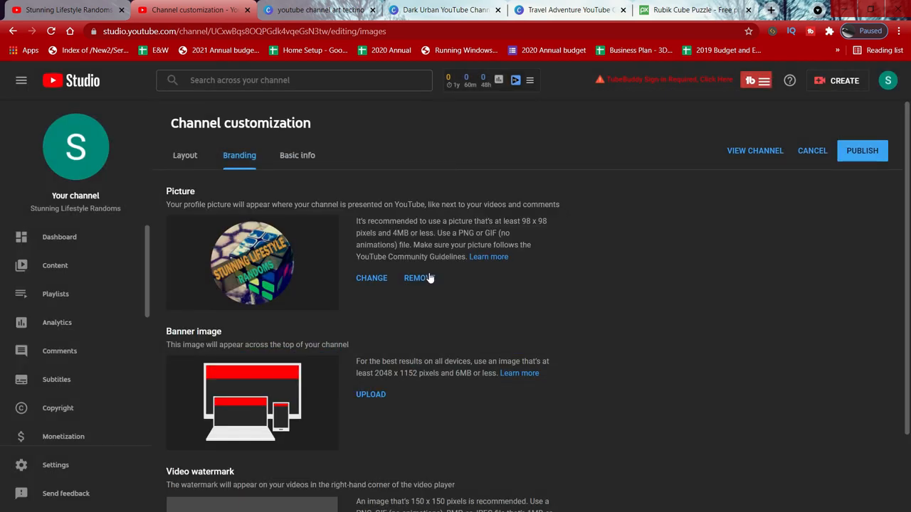
Step: Publish the branding changes and open the channel page to review the new banner and picture
{"action": "scroll", "coordinate": [378, 368], "scroll_direction": "down", "scroll_amount": 2}
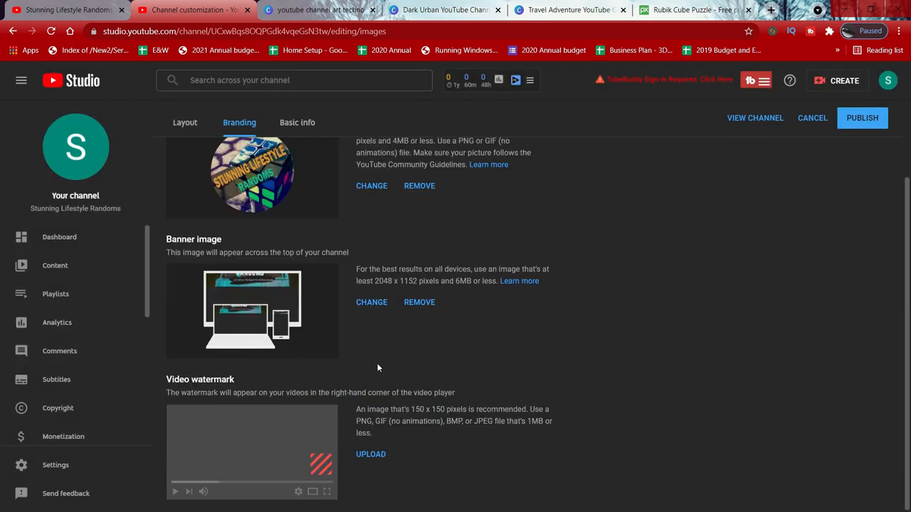
{"action": "scroll", "coordinate": [608, 240], "scroll_direction": "up", "scroll_amount": 2}
{"action": "scroll", "coordinate": [608, 241], "scroll_direction": "down", "scroll_amount": 2}
{"action": "scroll", "coordinate": [608, 241], "scroll_direction": "up", "scroll_amount": 2}
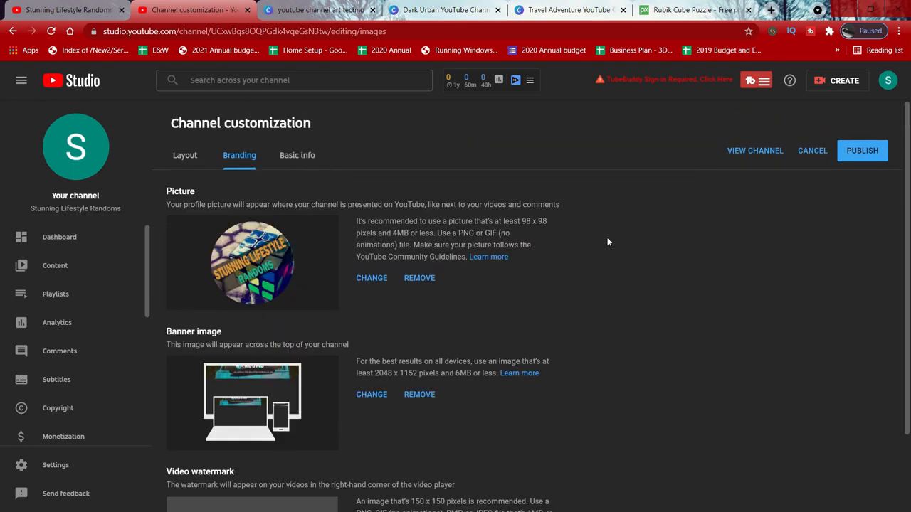
{"action": "scroll", "coordinate": [608, 240], "scroll_direction": "down", "scroll_amount": 2}
{"action": "scroll", "coordinate": [679, 201], "scroll_direction": "up", "scroll_amount": 2}
{"action": "left_click", "coordinate": [852, 152]}
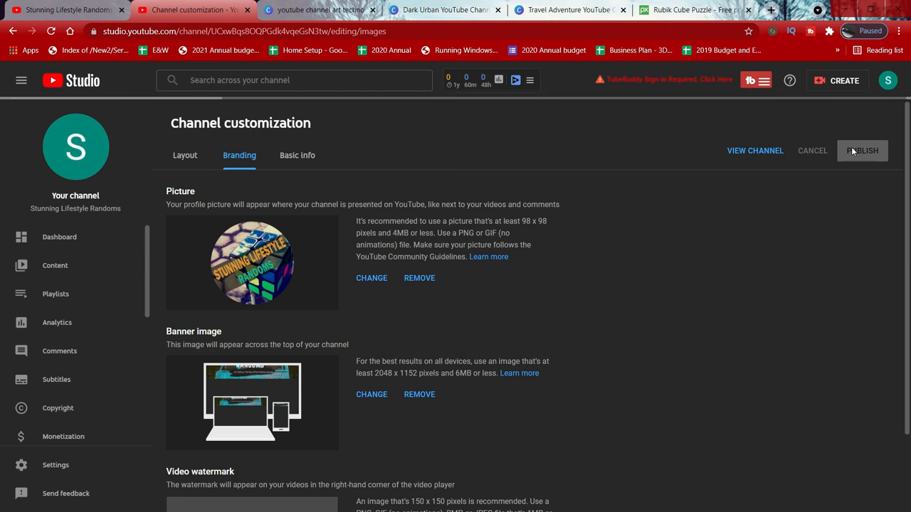
{"action": "left_click", "coordinate": [74, 150]}
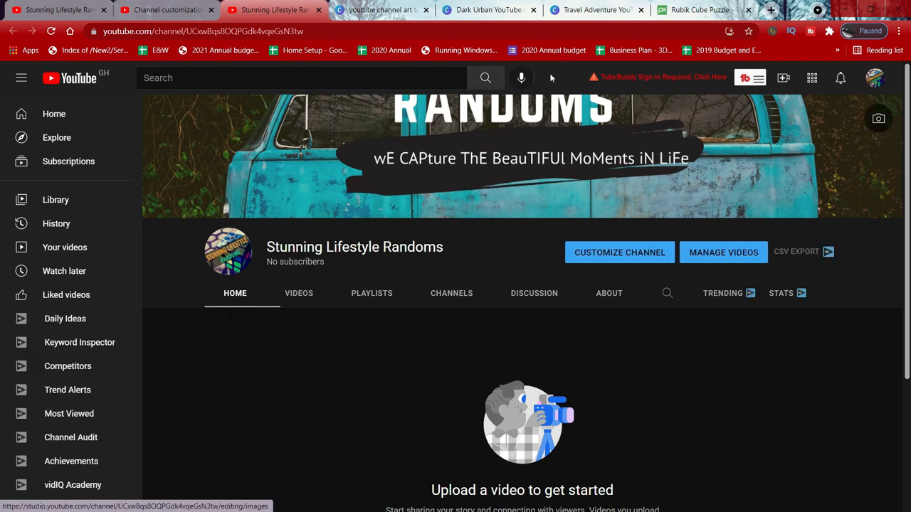
{"action": "left_click", "coordinate": [508, 125]}
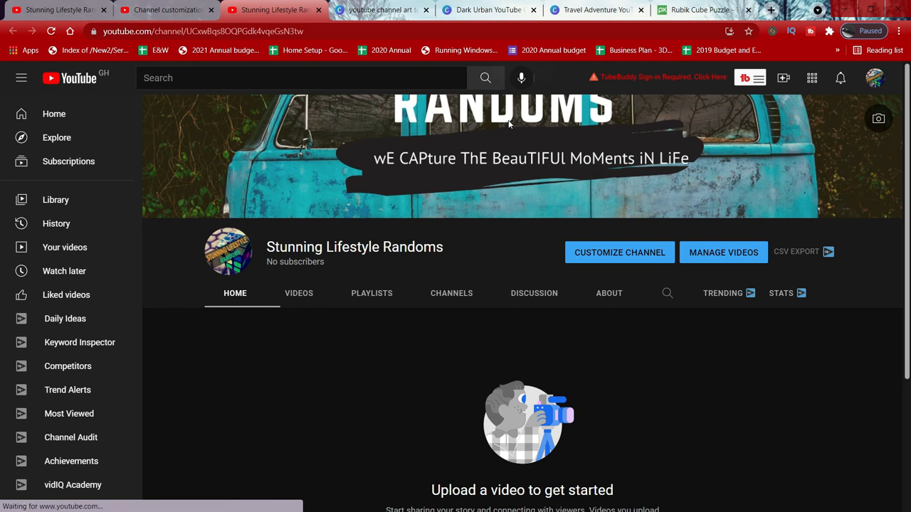